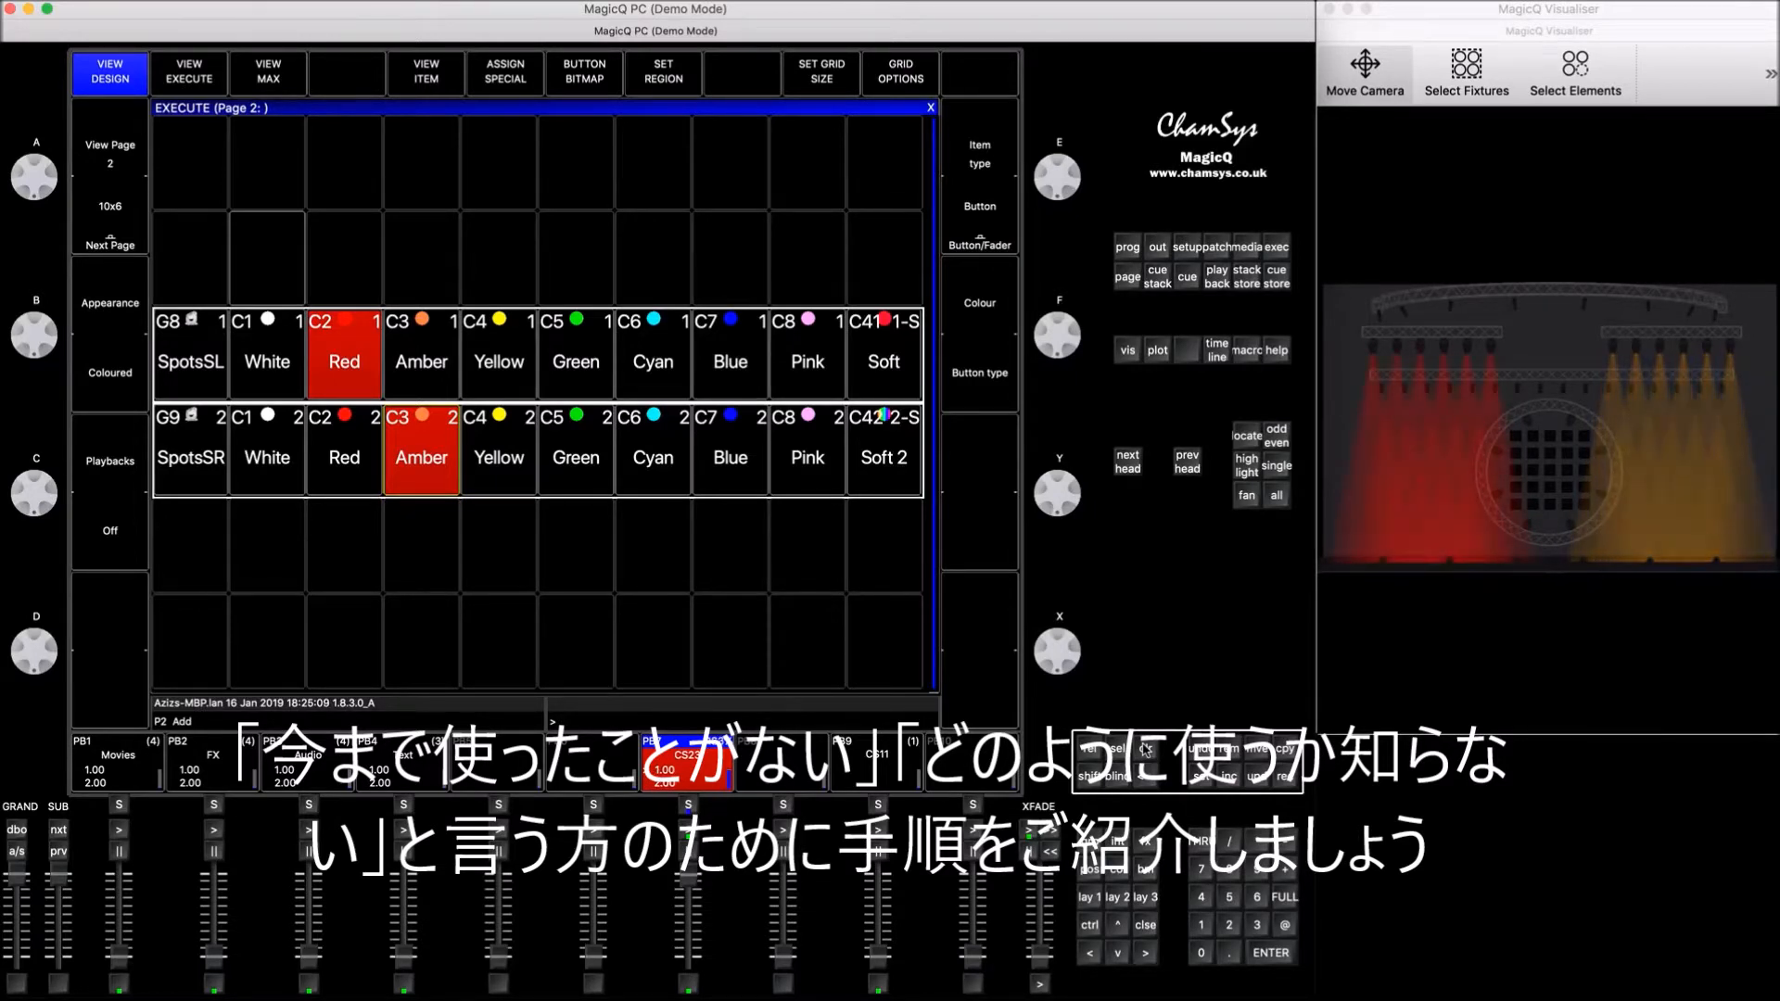
Step: Clear the programmer and inspect the cue stack running on playback 7
{"action": "left_click", "coordinate": [1149, 749]}
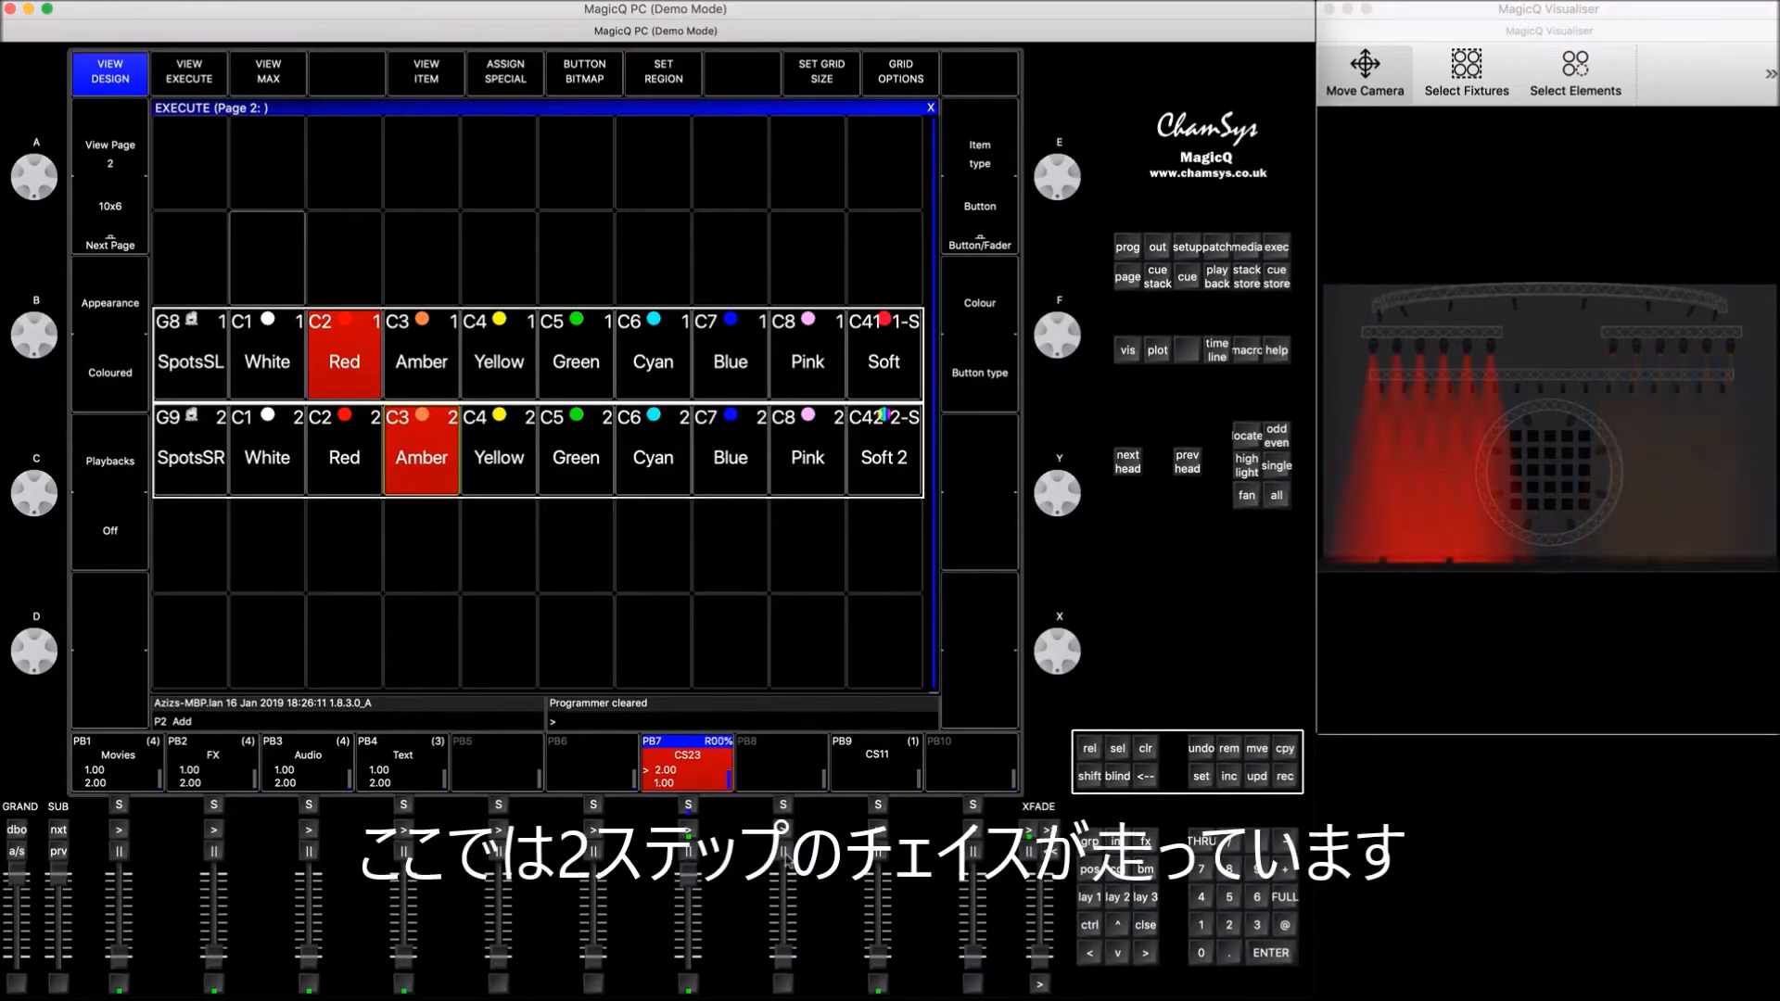
{"action": "left_click", "coordinate": [688, 808]}
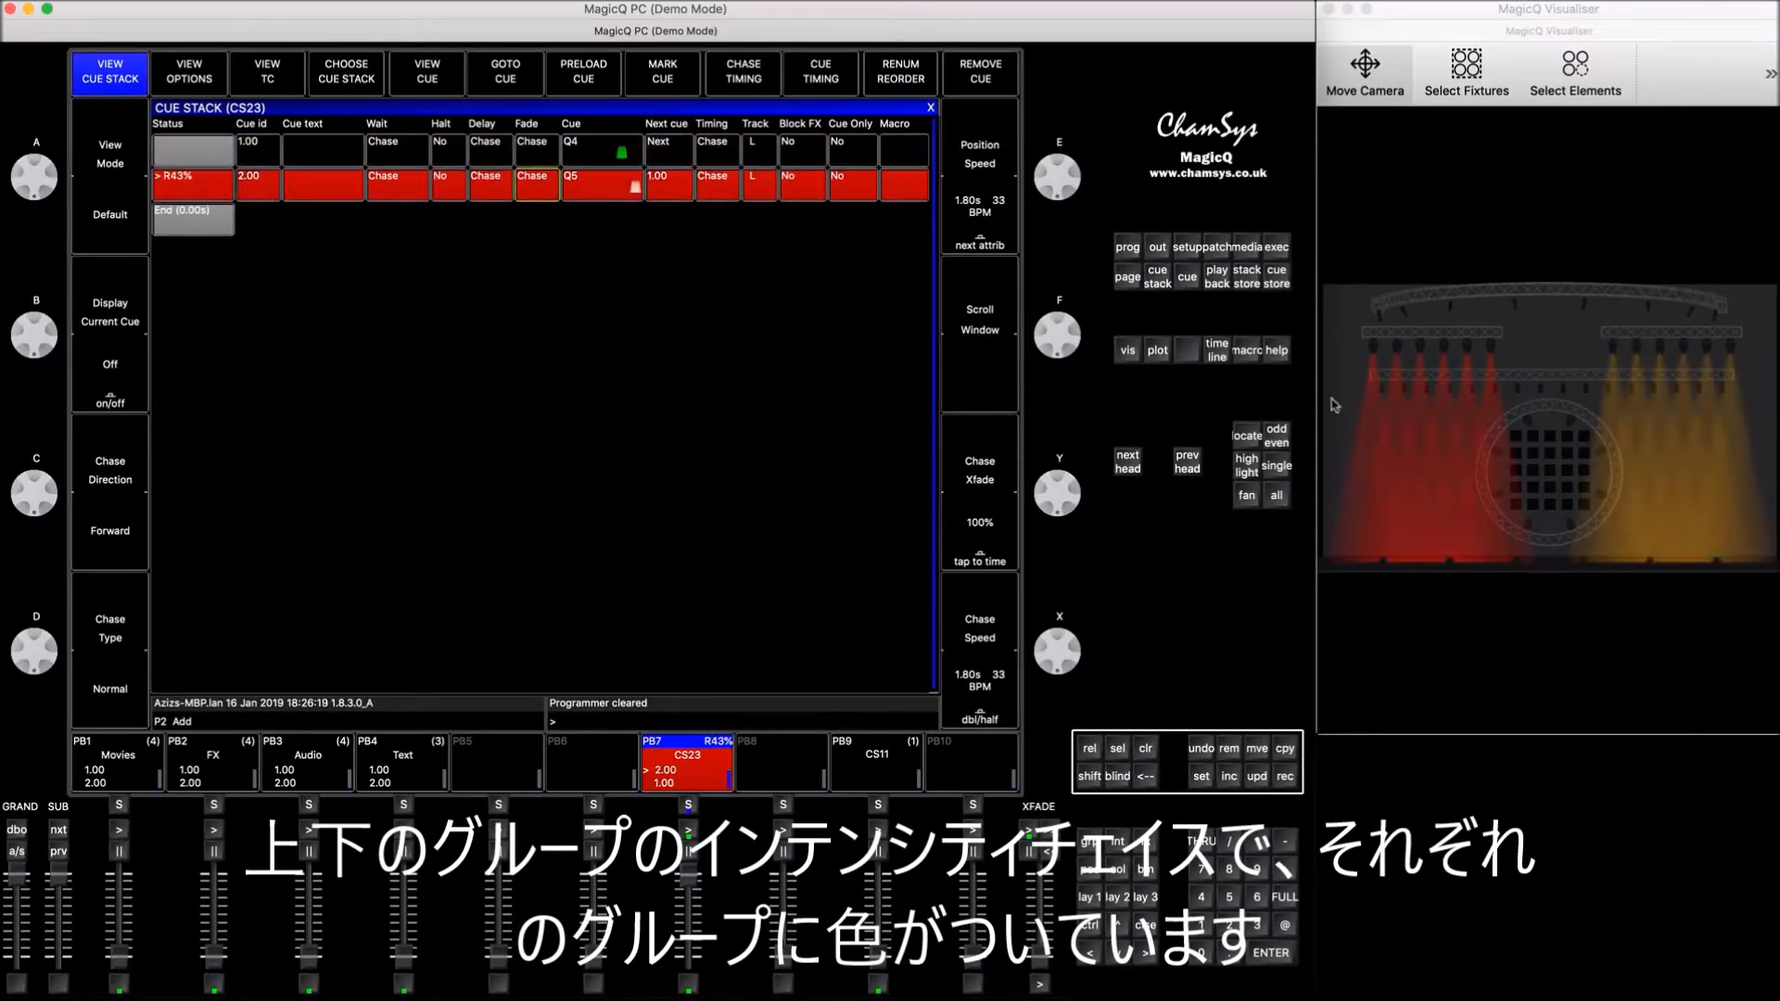
{"action": "left_click", "coordinate": [1148, 927]}
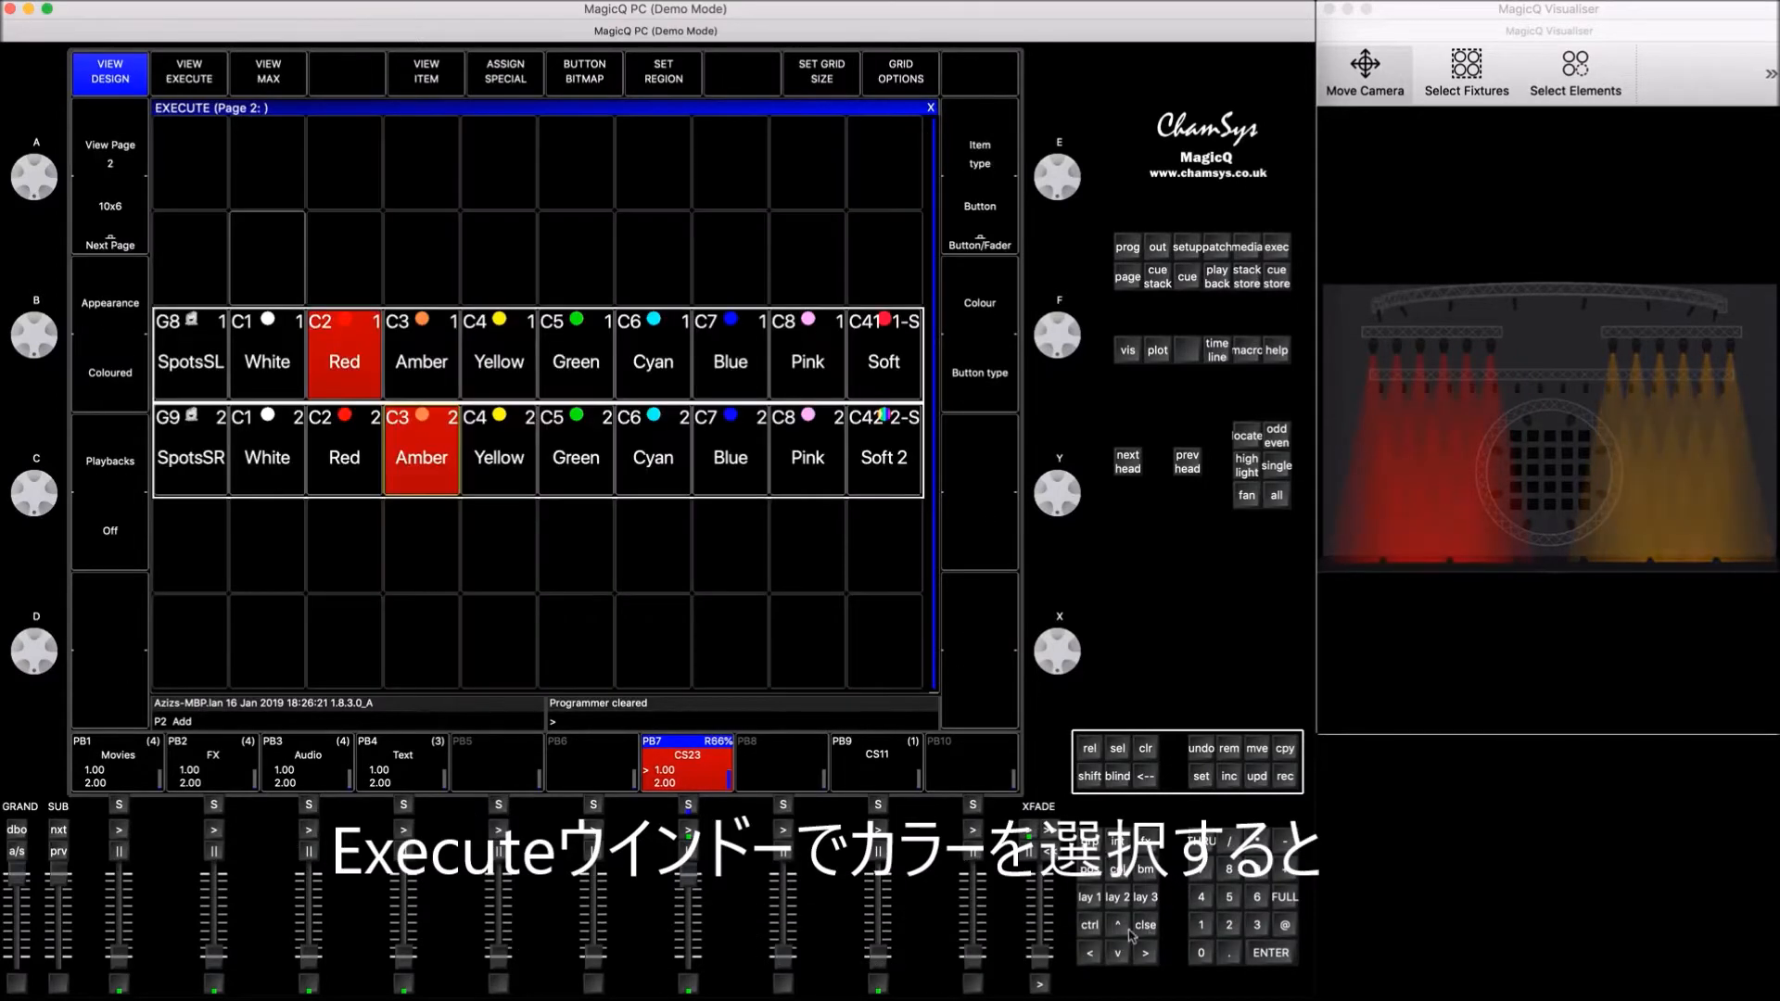
Step: Set the SpotsSL colour to Cyan and the SpotsSR colour to Green on execute page 2
{"action": "left_click", "coordinate": [649, 340]}
{"action": "left_click", "coordinate": [556, 455]}
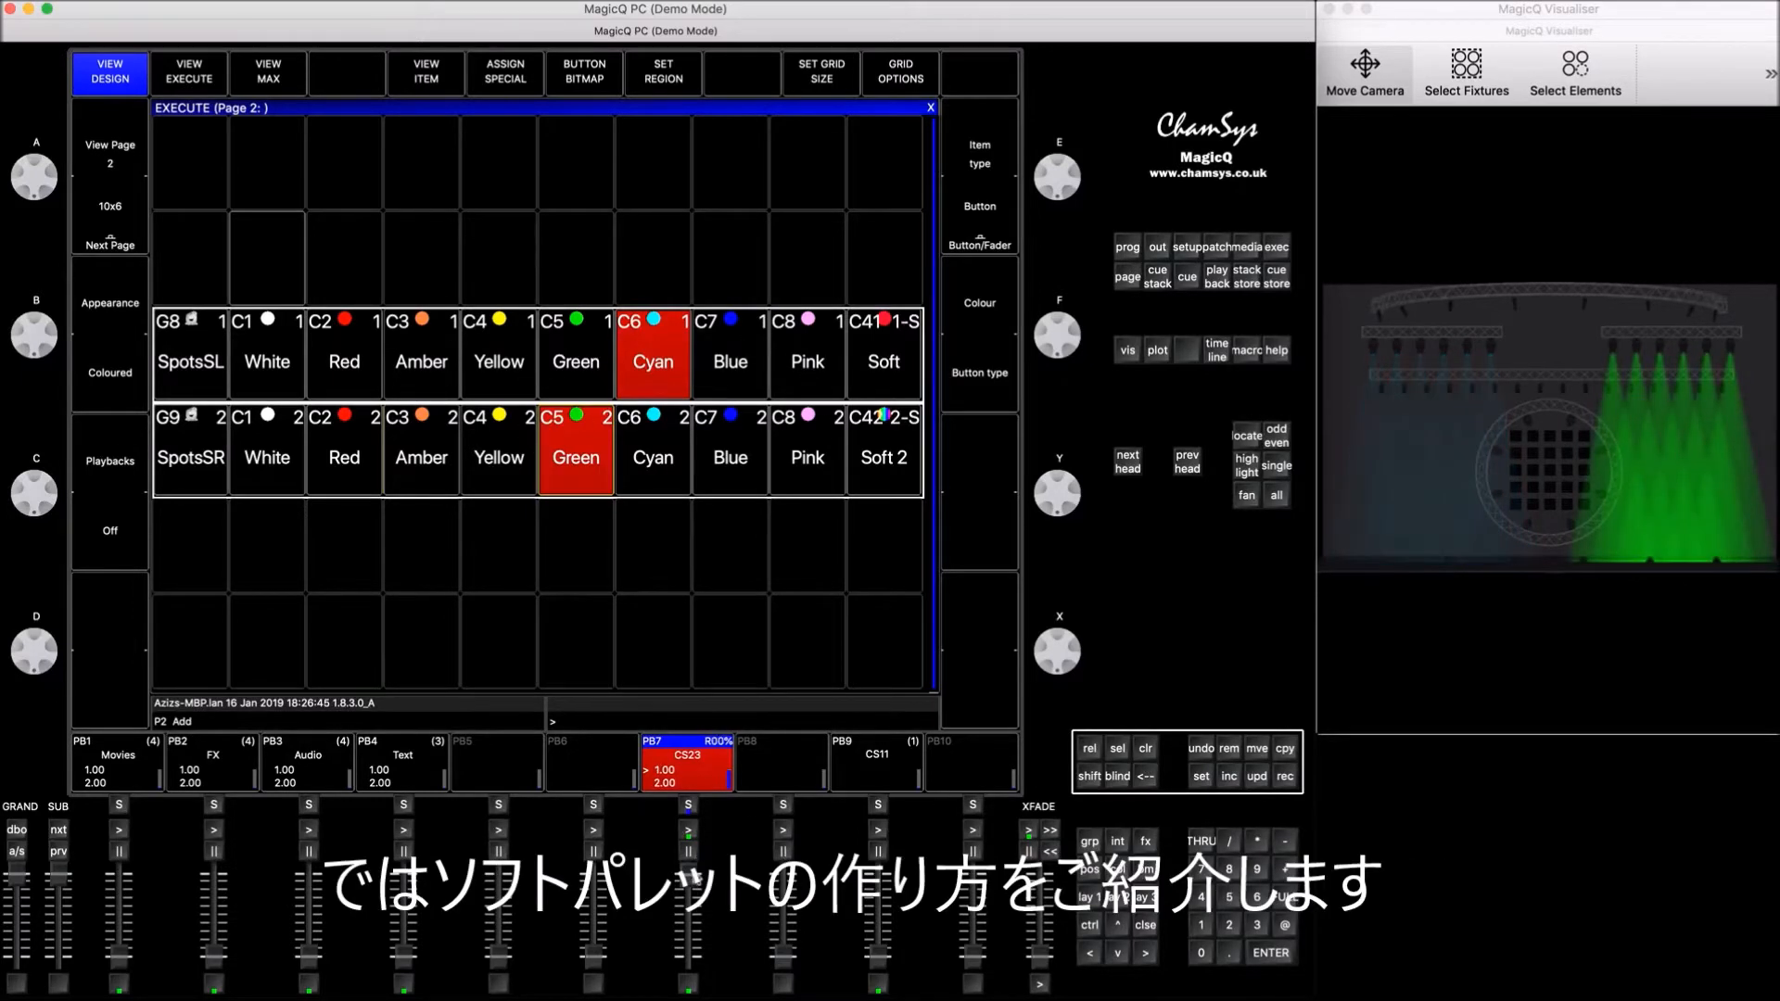
Step: Bring playback 7 down to zero and clear the programmer
{"action": "left_click", "coordinate": [694, 956]}
{"action": "left_click", "coordinate": [1146, 748]}
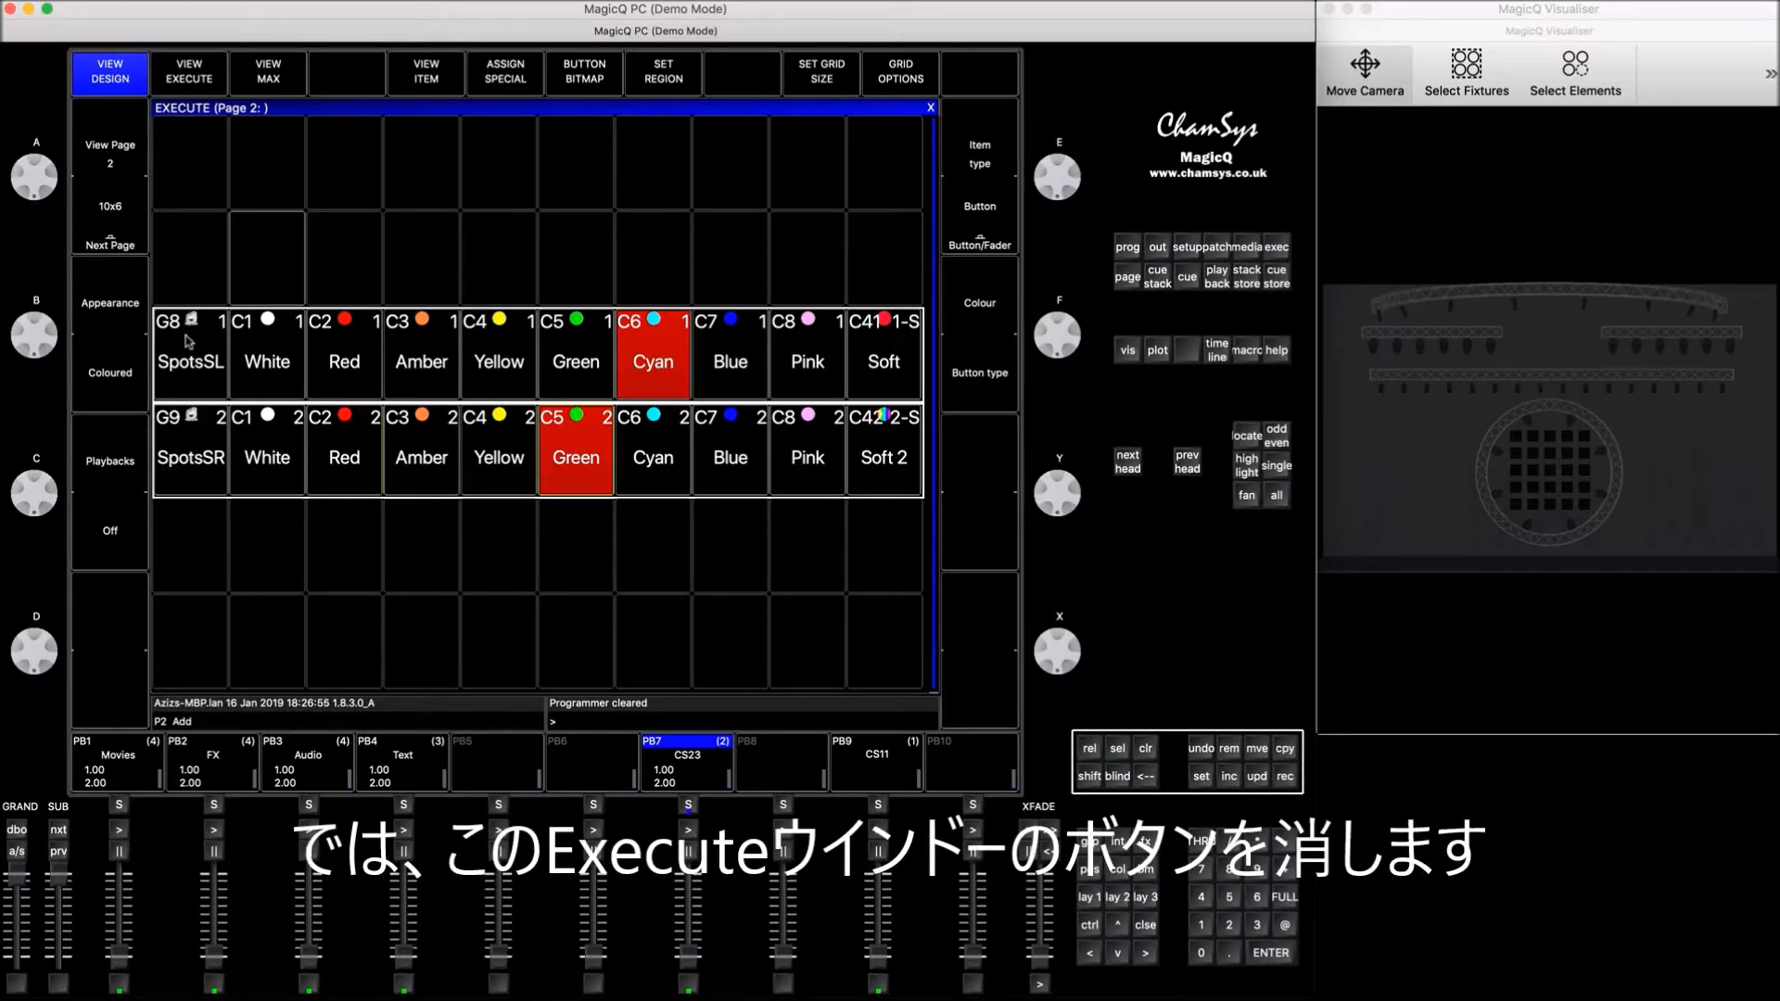
Step: Go to execute page 3 and set its grid size to 10/6
{"action": "left_click_drag", "start_coordinate": [190, 343], "coordinate": [575, 454]}
{"action": "left_click_drag", "start_coordinate": [763, 423], "coordinate": [955, 445]}
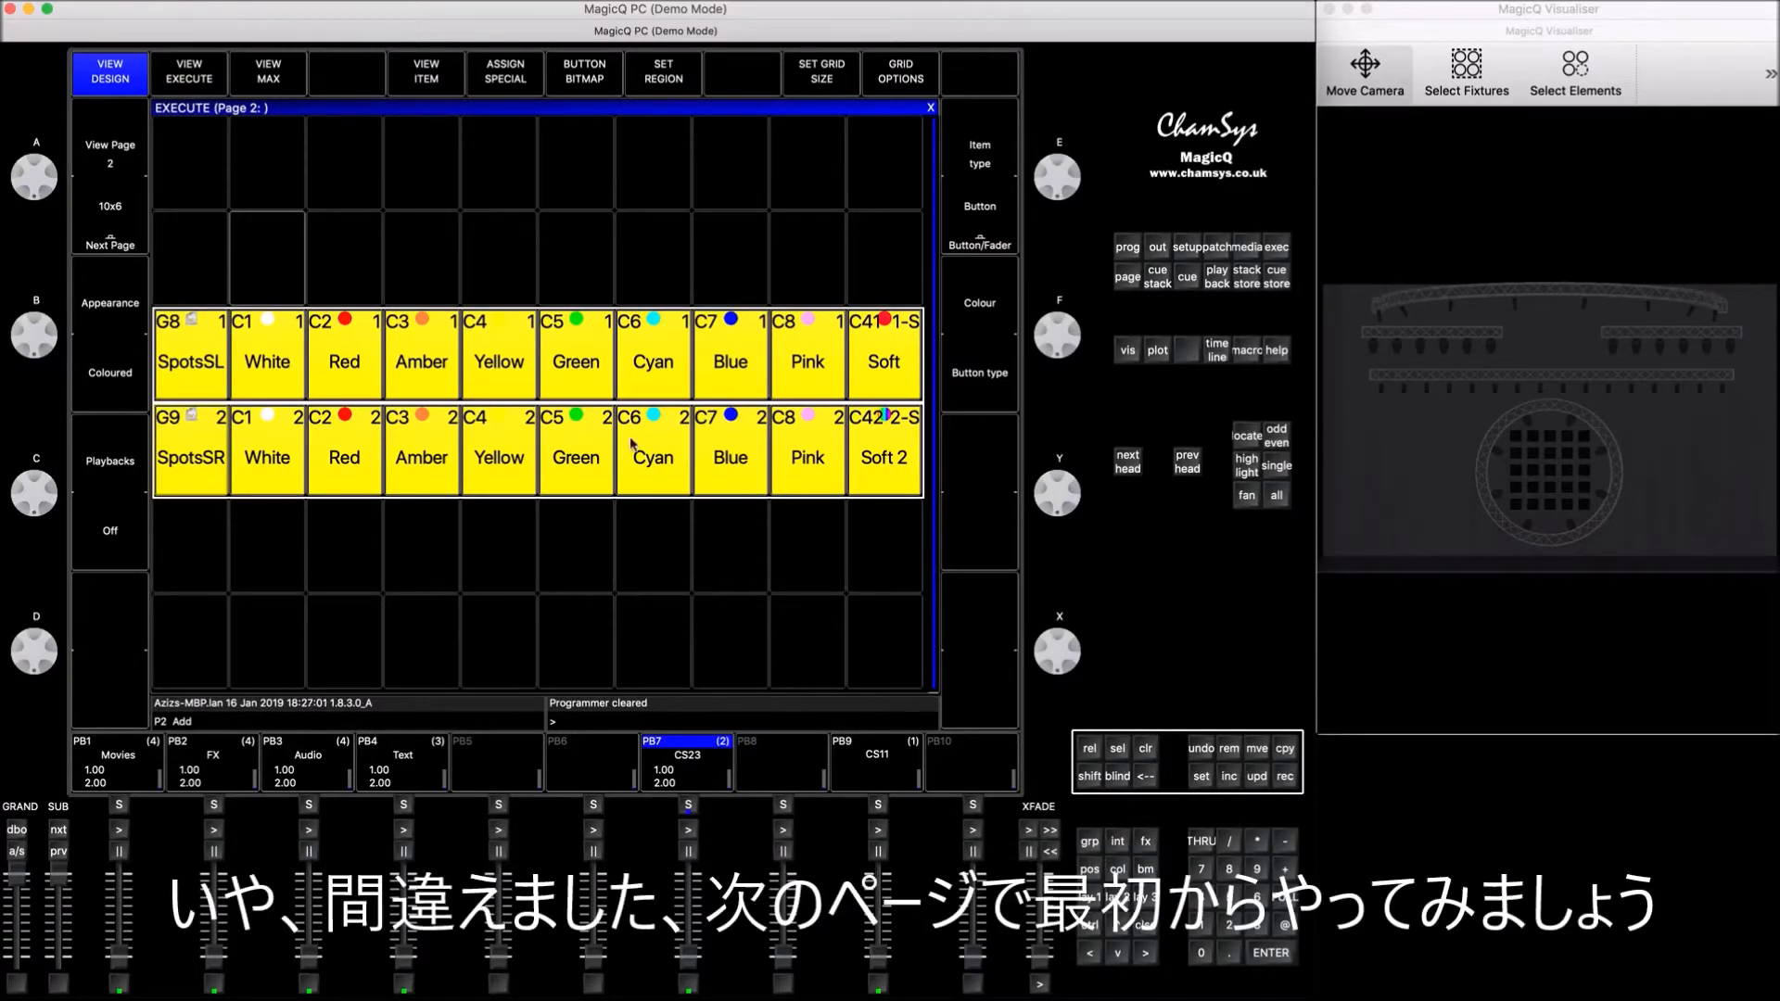
{"action": "left_click", "coordinate": [143, 197]}
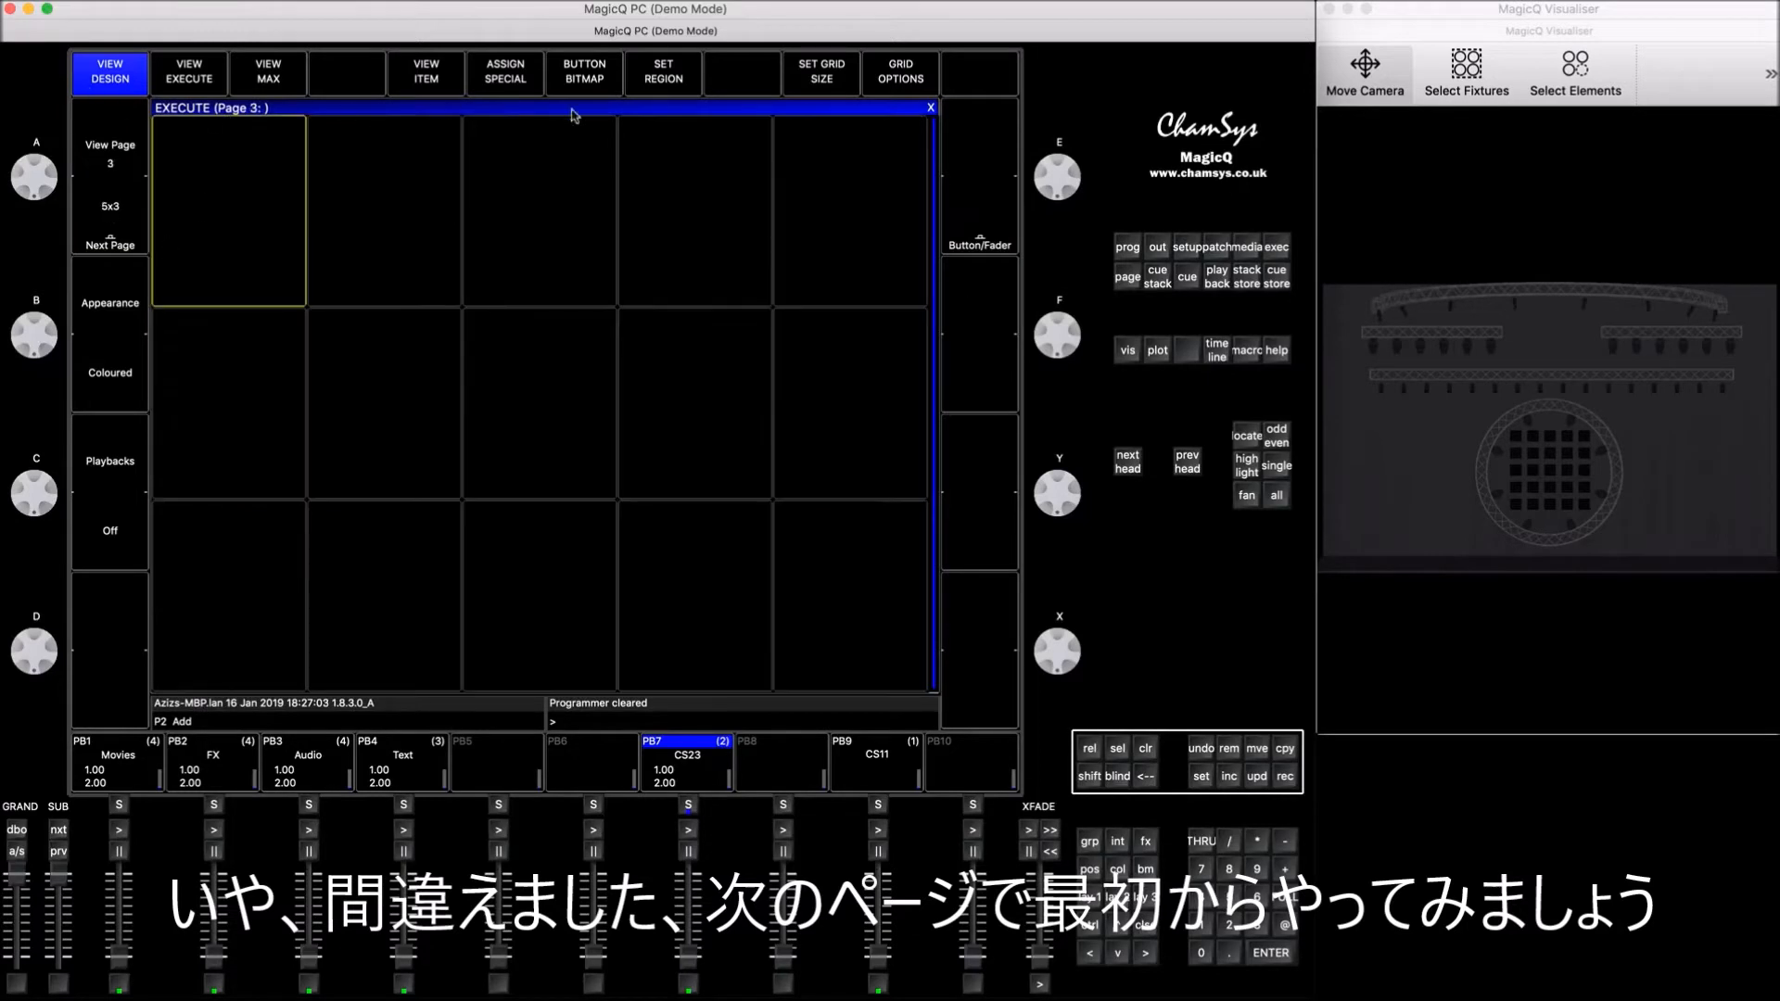
{"action": "left_click", "coordinate": [824, 78]}
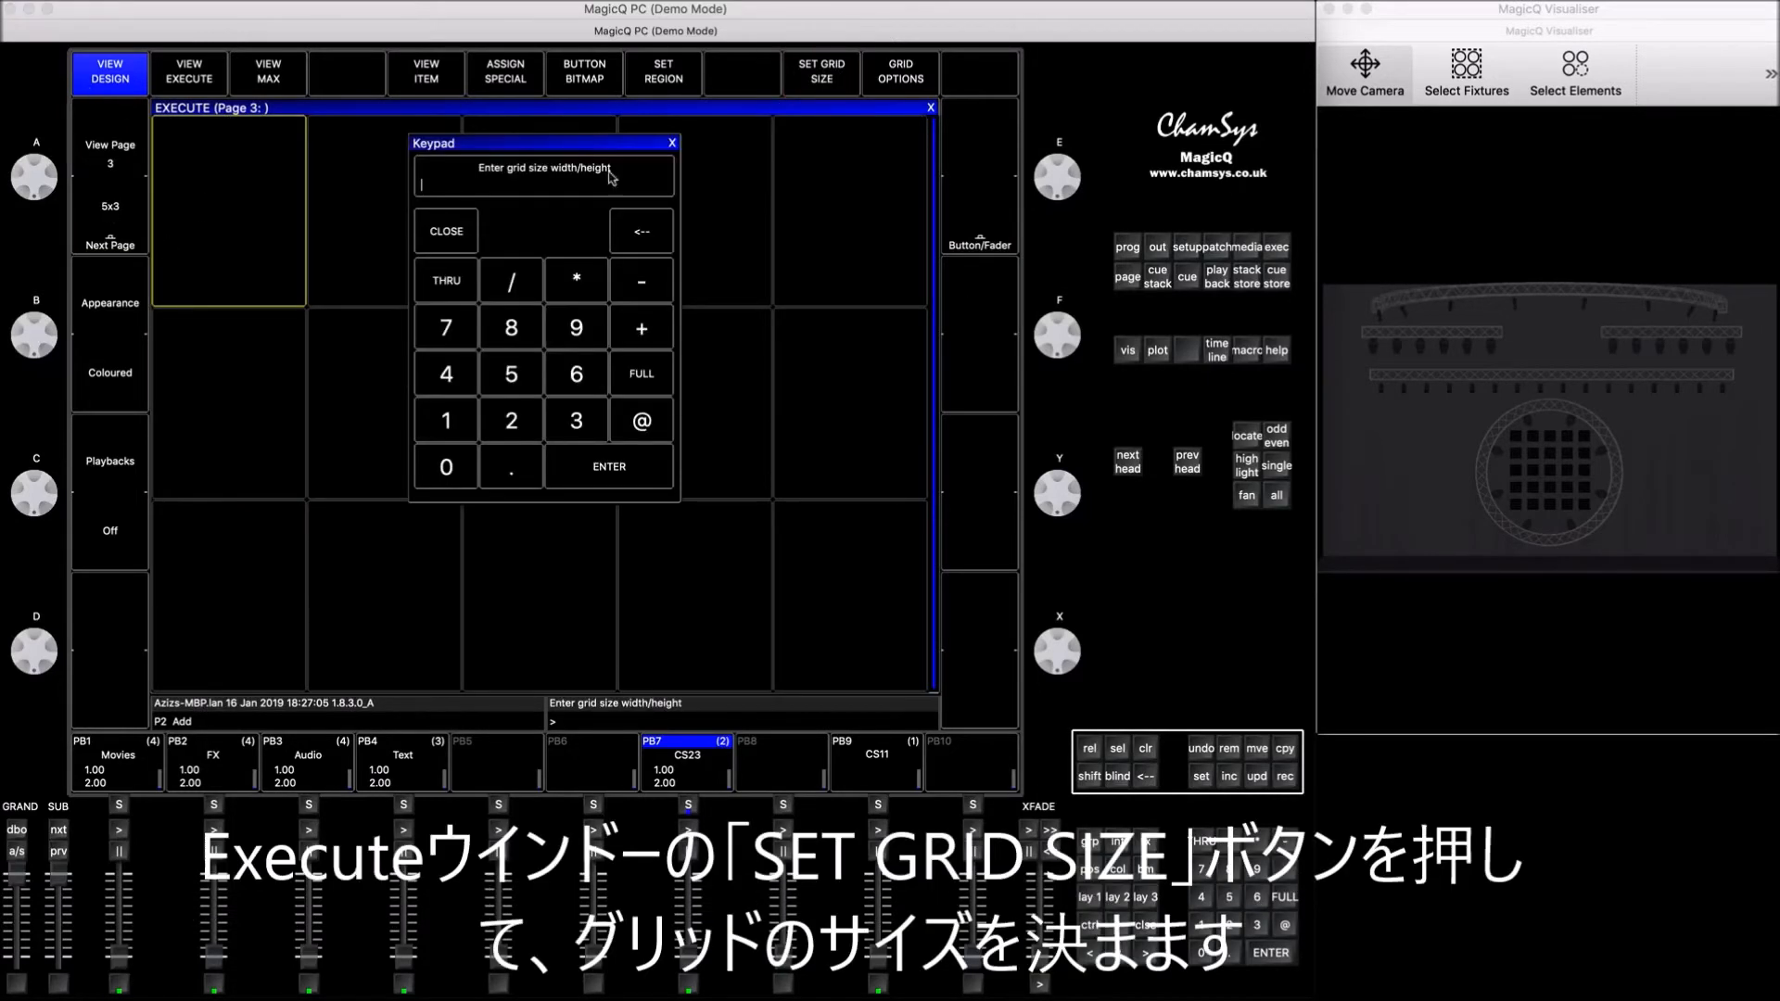
{"action": "left_click", "coordinate": [452, 419]}
{"action": "left_click", "coordinate": [448, 468]}
{"action": "left_click", "coordinate": [512, 282]}
{"action": "left_click", "coordinate": [578, 373]}
{"action": "left_click", "coordinate": [619, 476]}
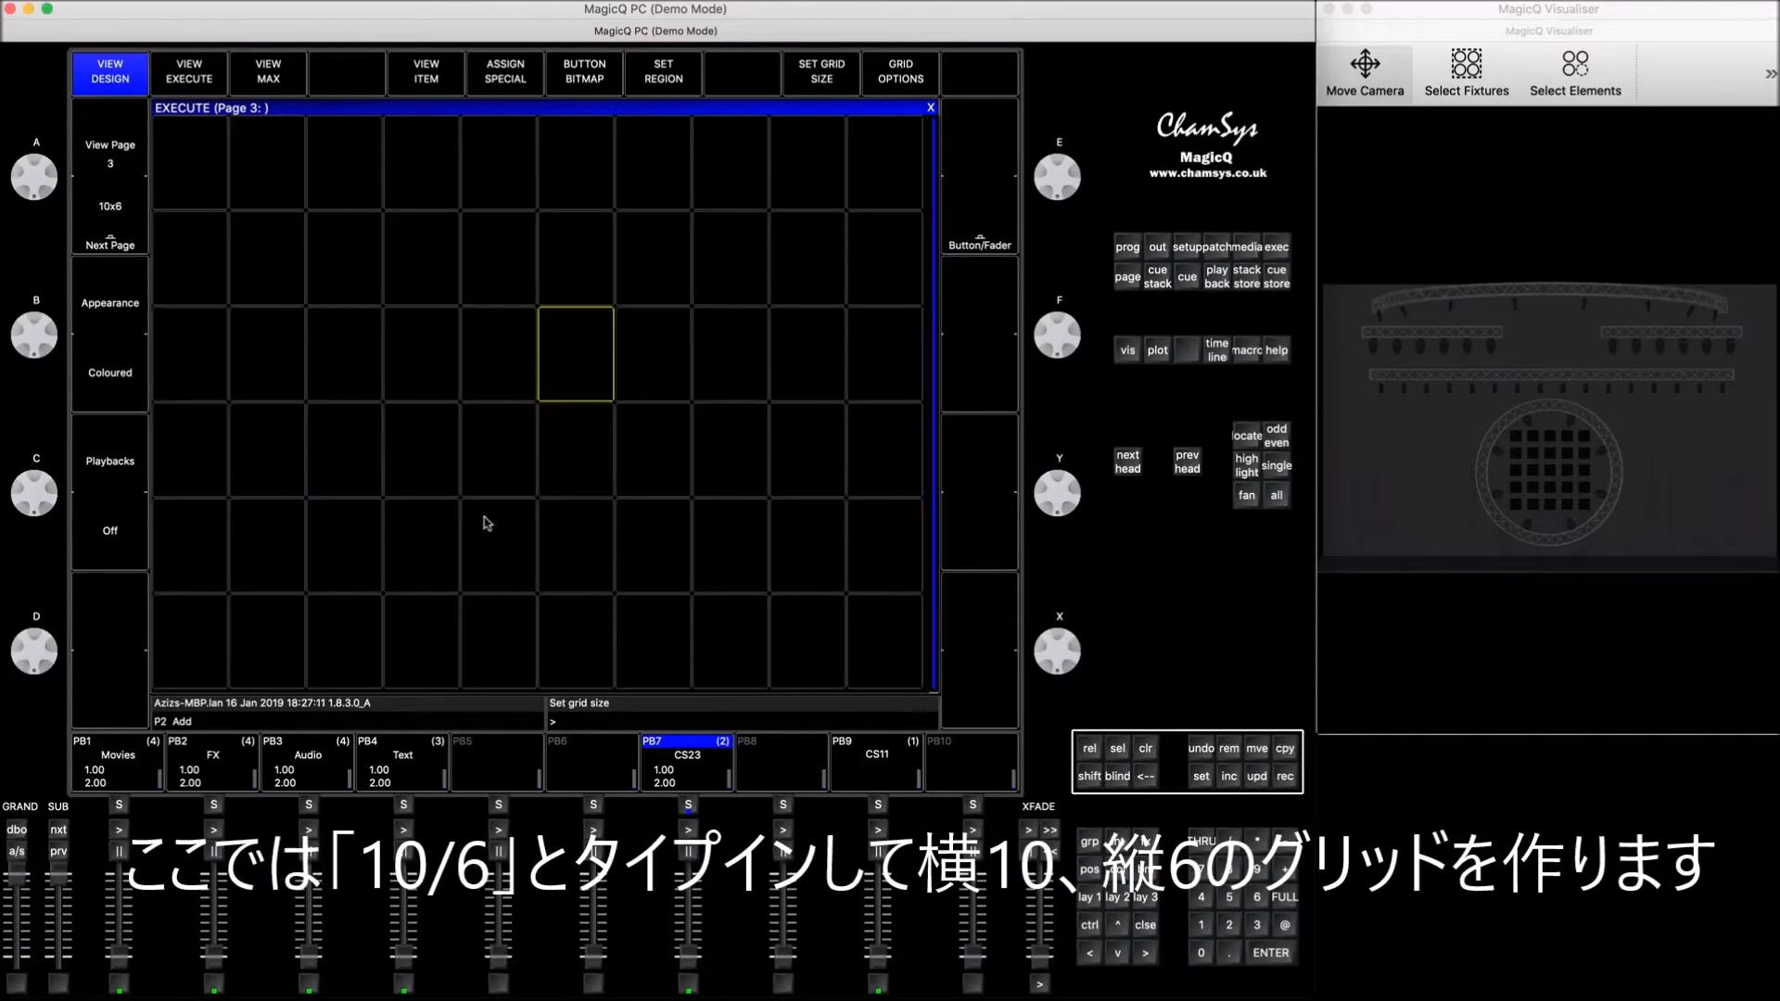
Step: Select the MavMK2Spot group (G7) and locate its heads
{"action": "left_click", "coordinate": [1090, 901]}
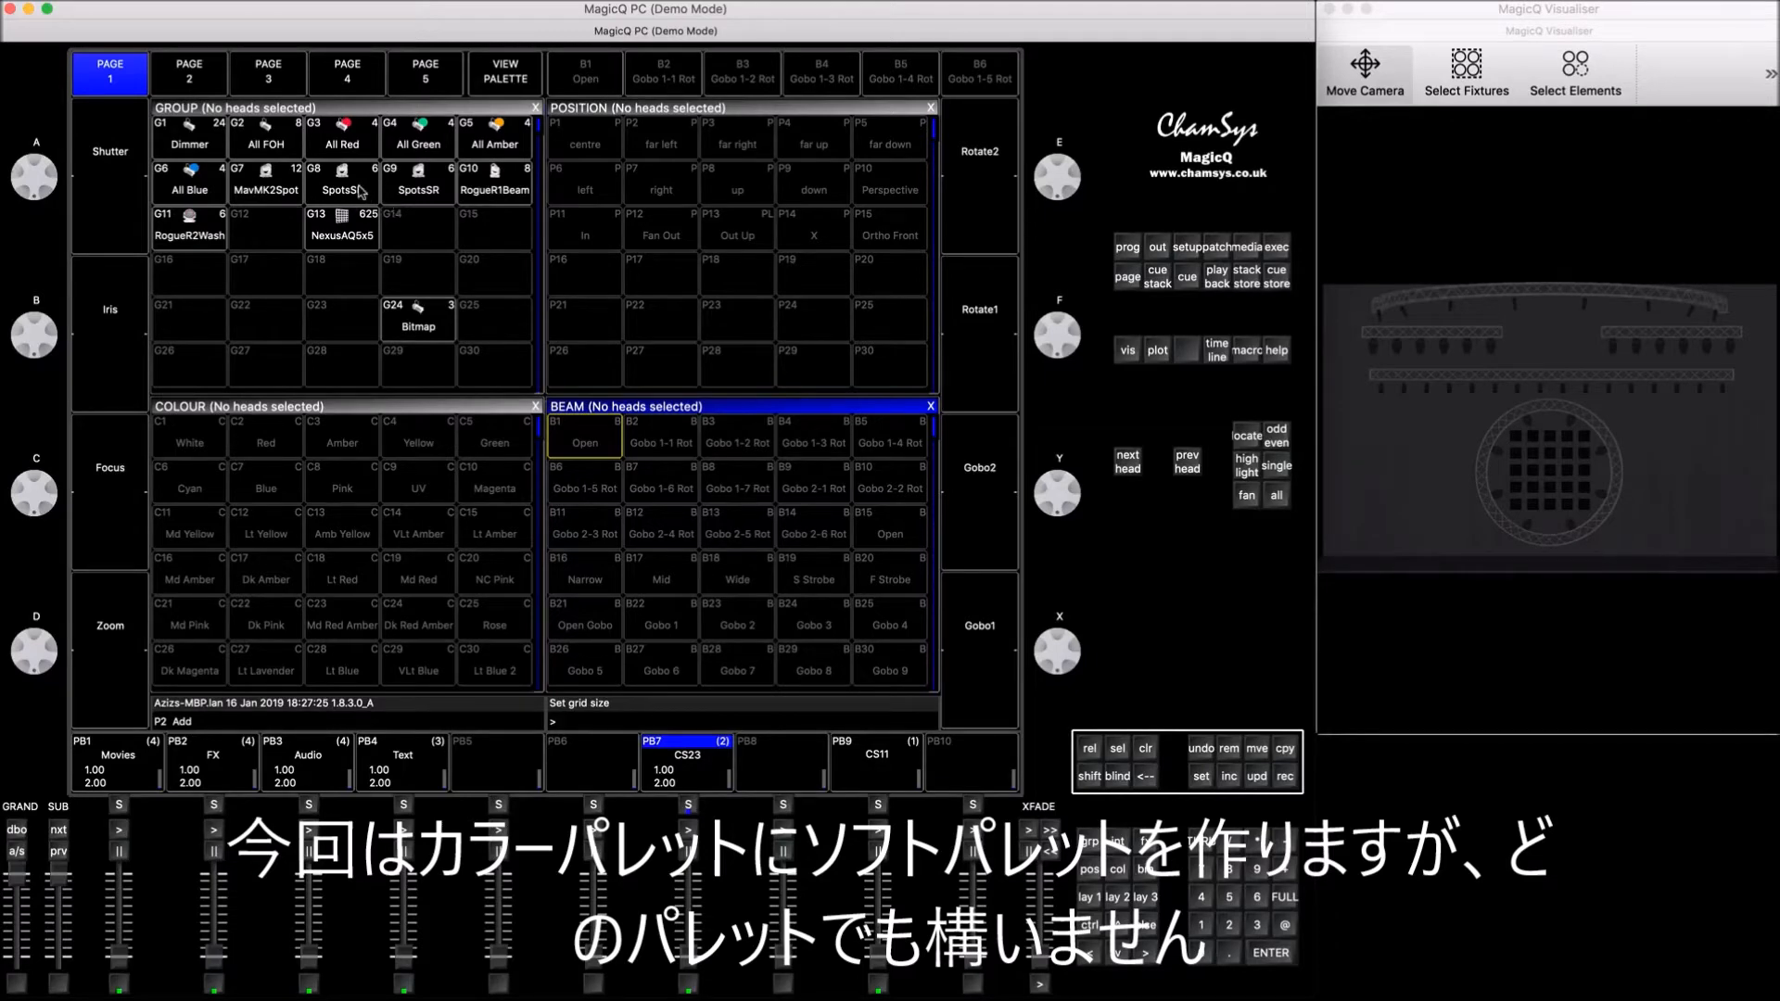
{"action": "left_click", "coordinate": [263, 190]}
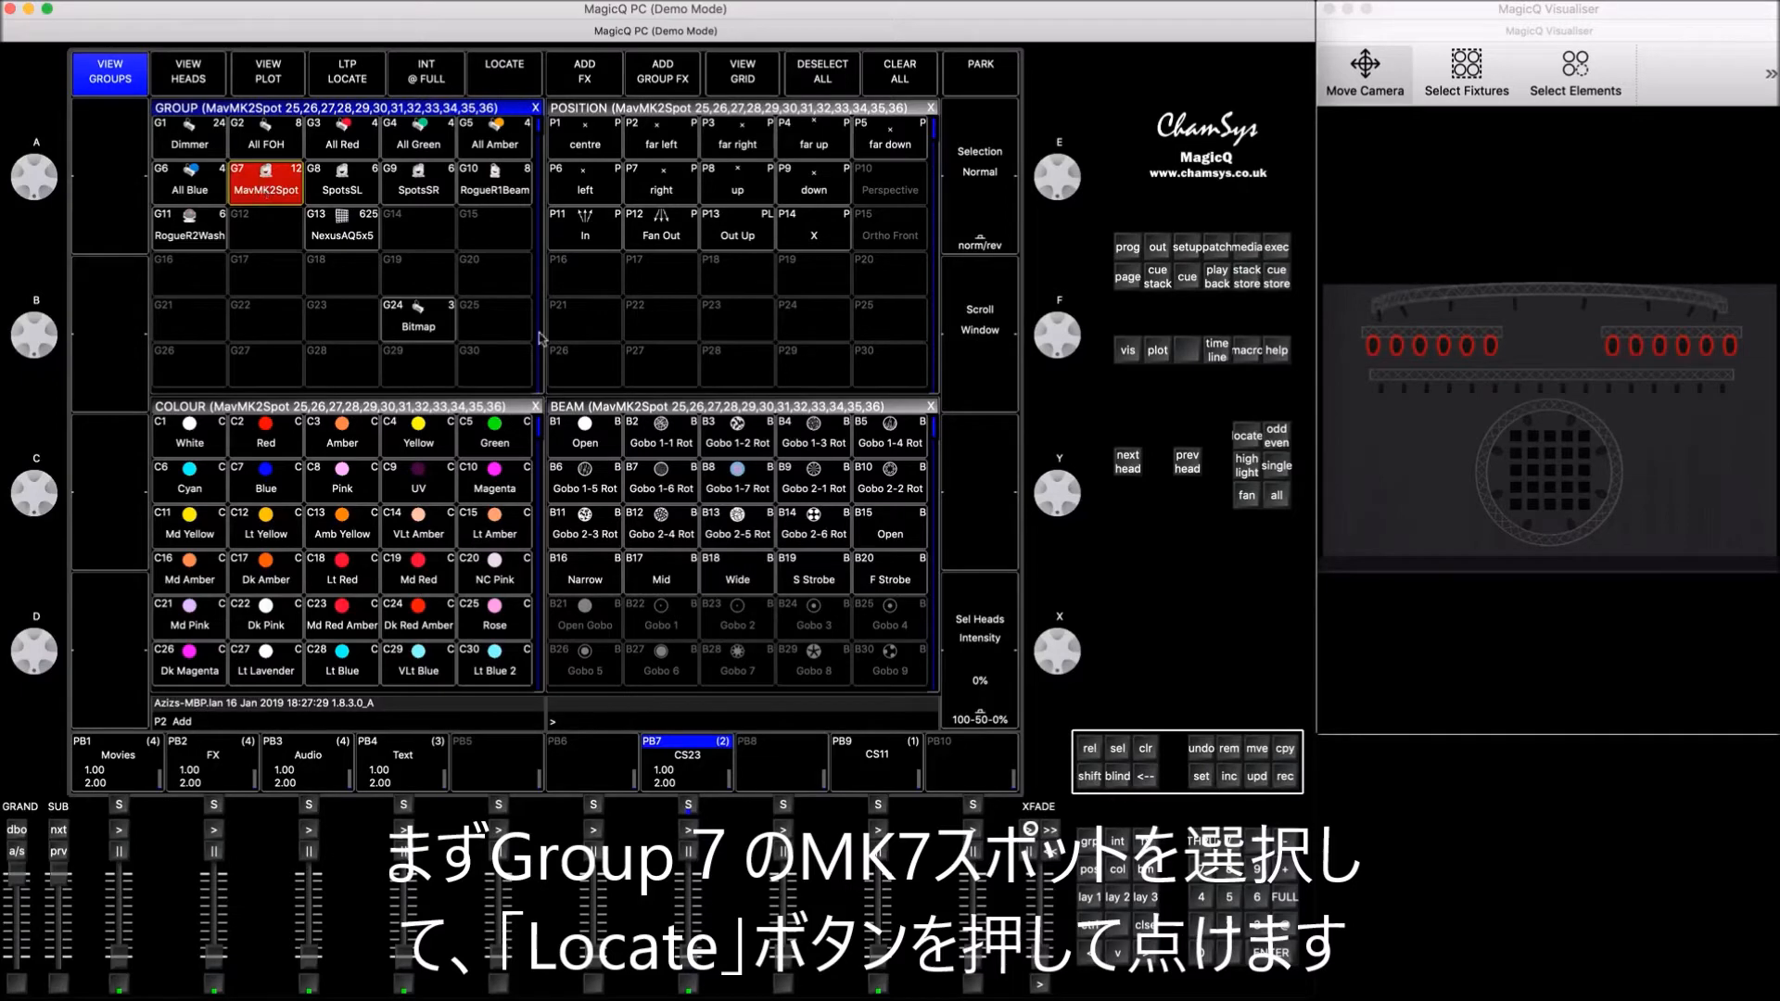
{"action": "left_click", "coordinate": [1246, 440]}
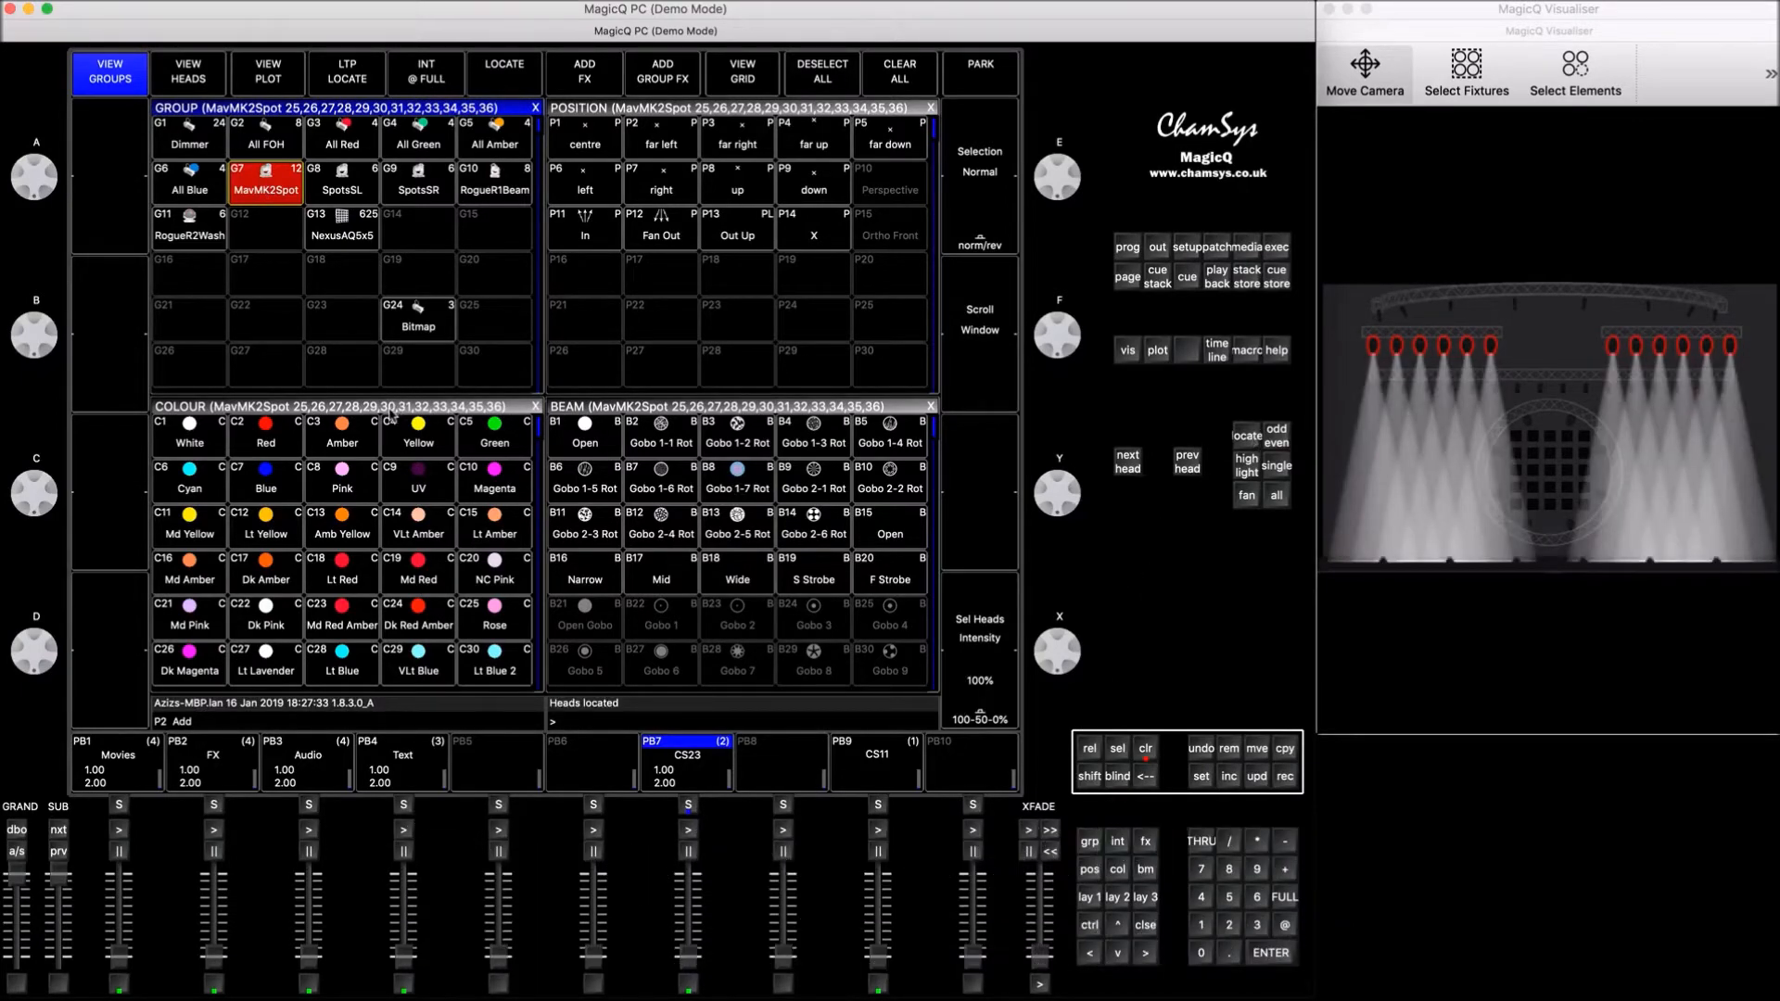
Step: Record the located heads' colour into empty colour palettes C46 and C47, and clear the programmer
{"action": "left_click", "coordinate": [392, 410]}
{"action": "key", "text": "Down"}
{"action": "key", "text": "Down"}
{"action": "key", "text": "Down"}
{"action": "key", "text": "Down"}
{"action": "key", "text": "Down"}
{"action": "key", "text": "Down"}
{"action": "key", "text": "Down"}
{"action": "key", "text": "Down"}
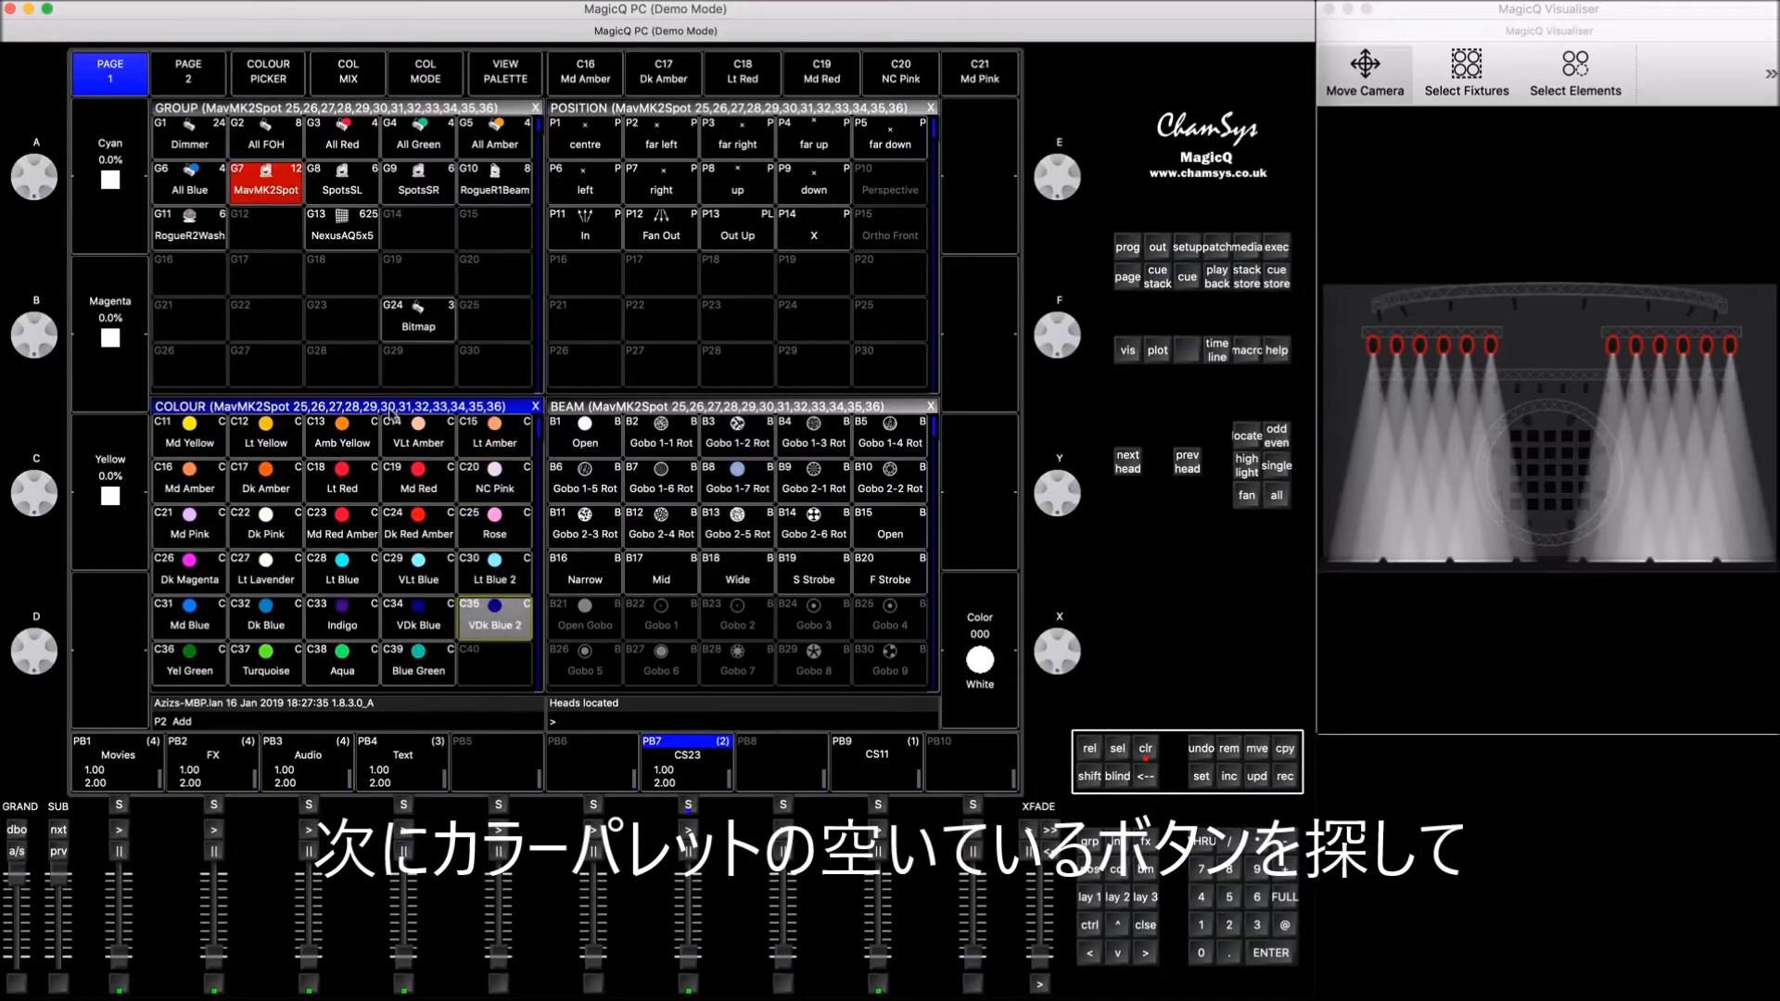
{"action": "key", "text": "Left"}
{"action": "key", "text": "Left"}
{"action": "key", "text": "Left"}
{"action": "key", "text": "Left"}
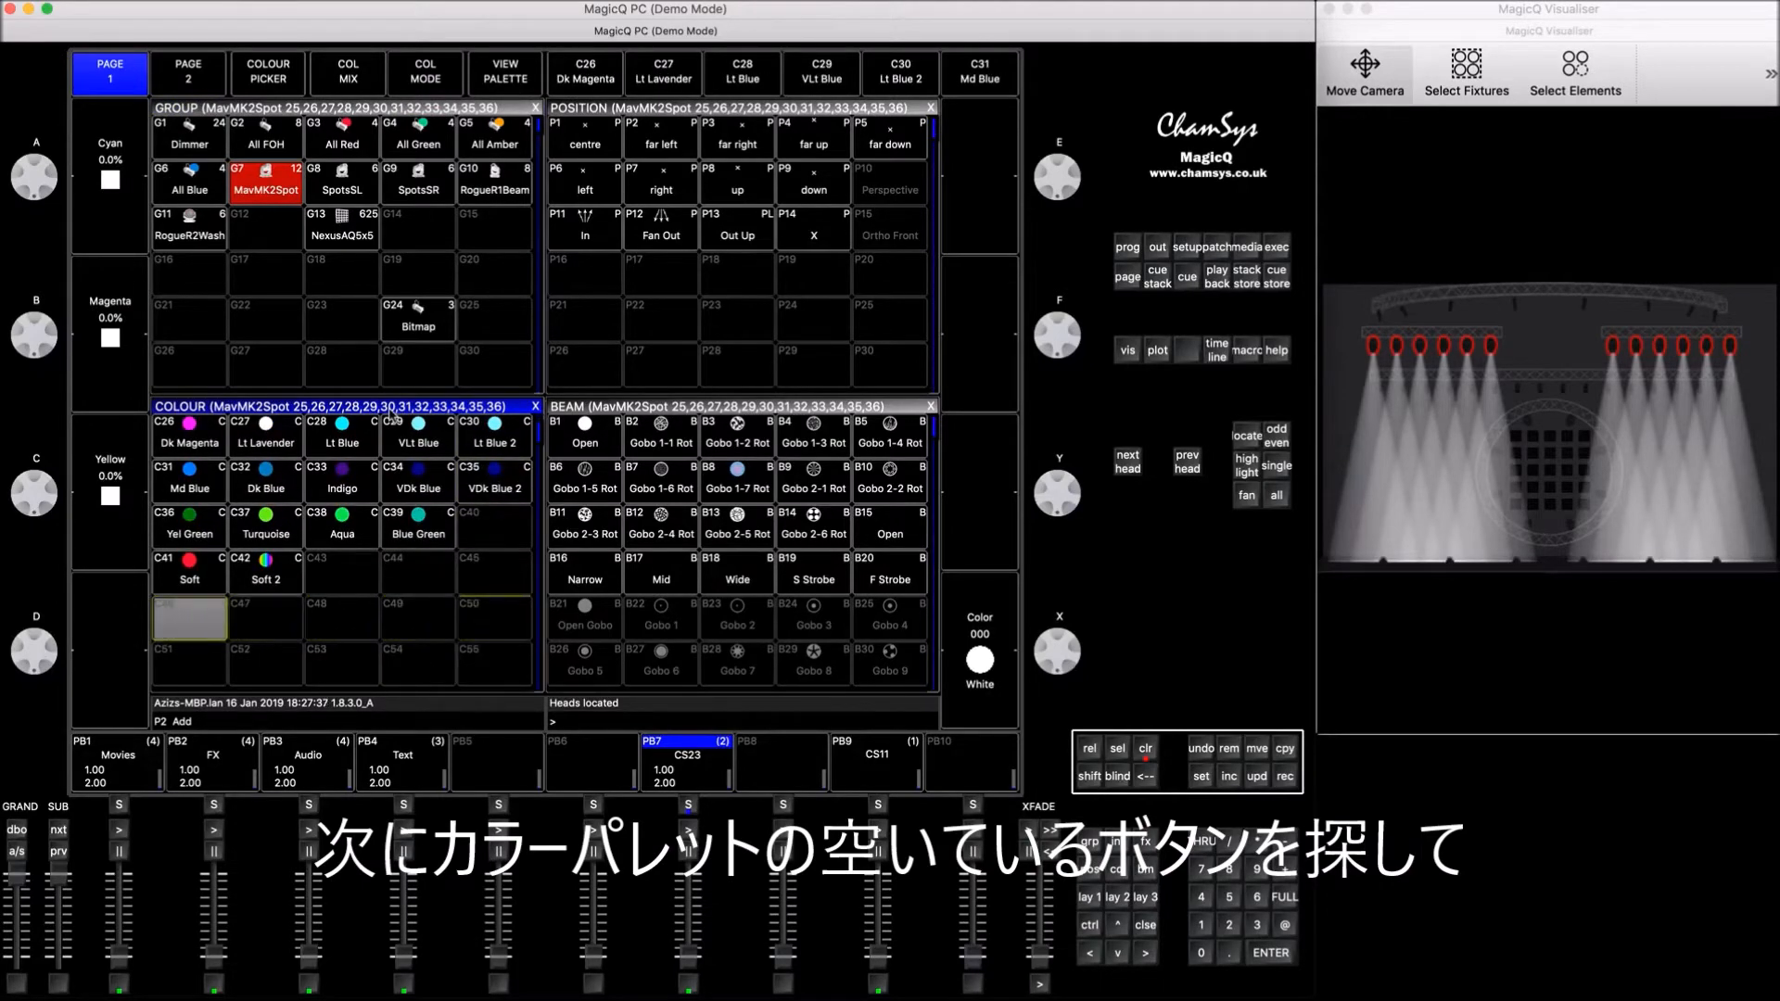
{"action": "left_click", "coordinate": [1284, 776]}
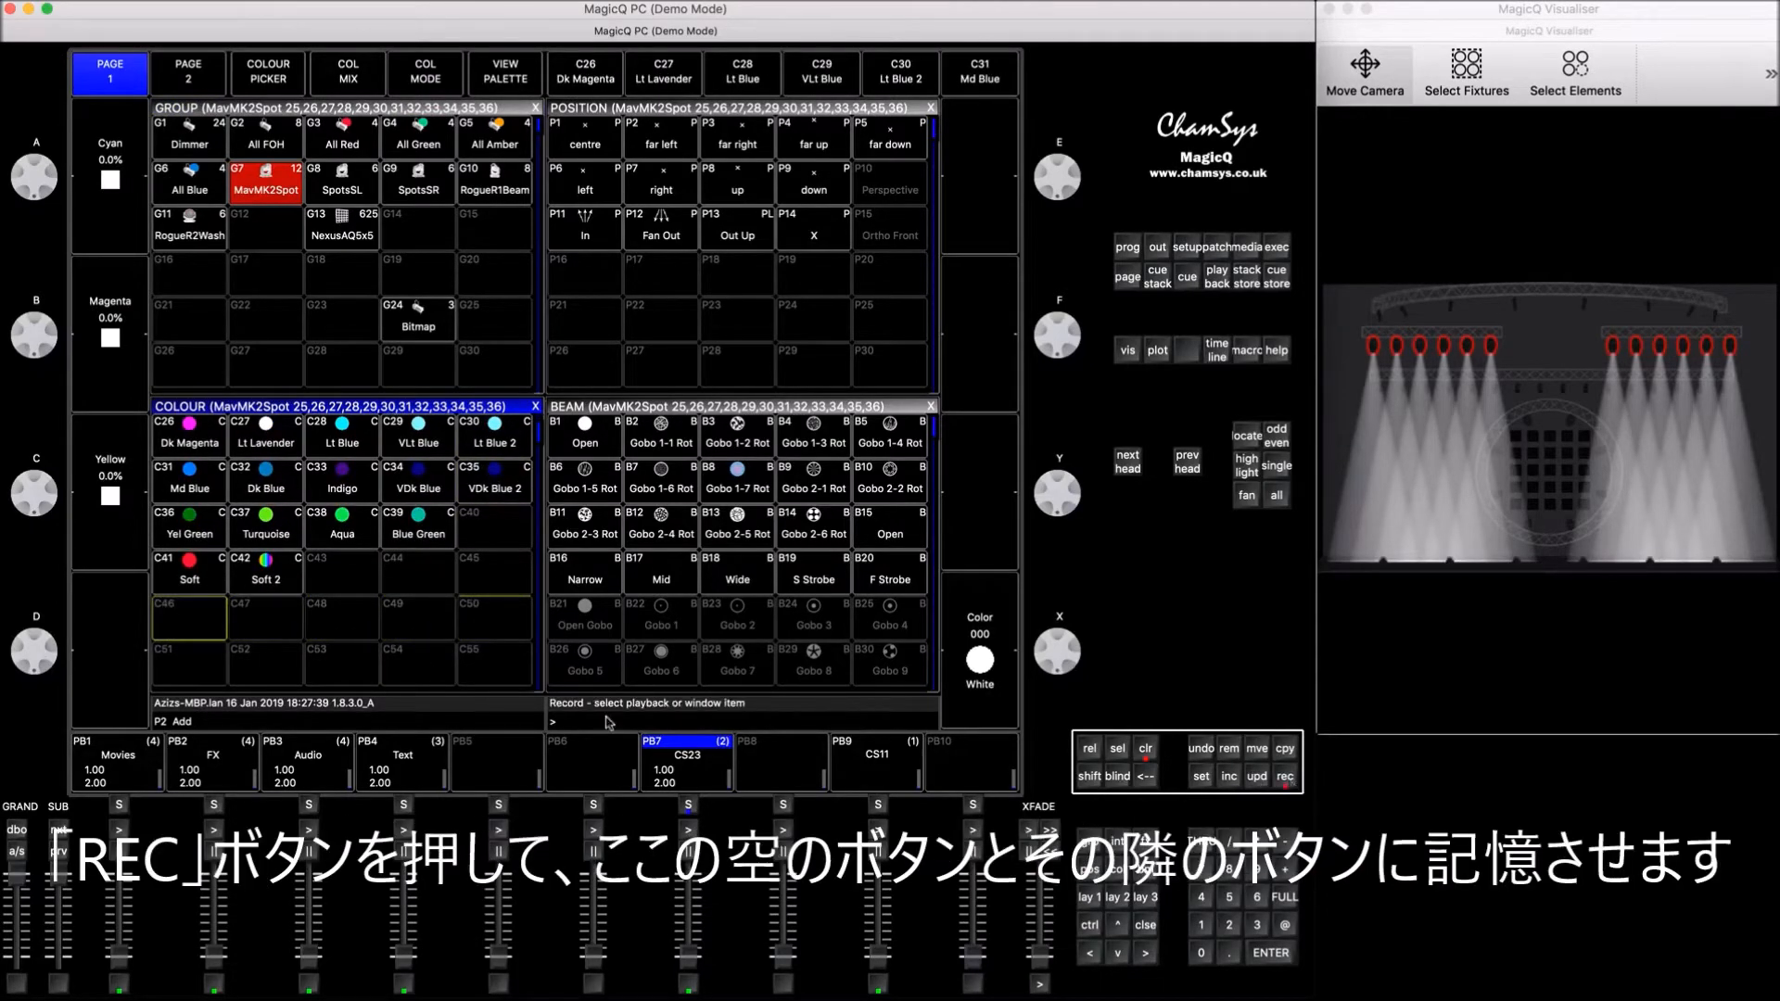
{"action": "left_click", "coordinate": [202, 624]}
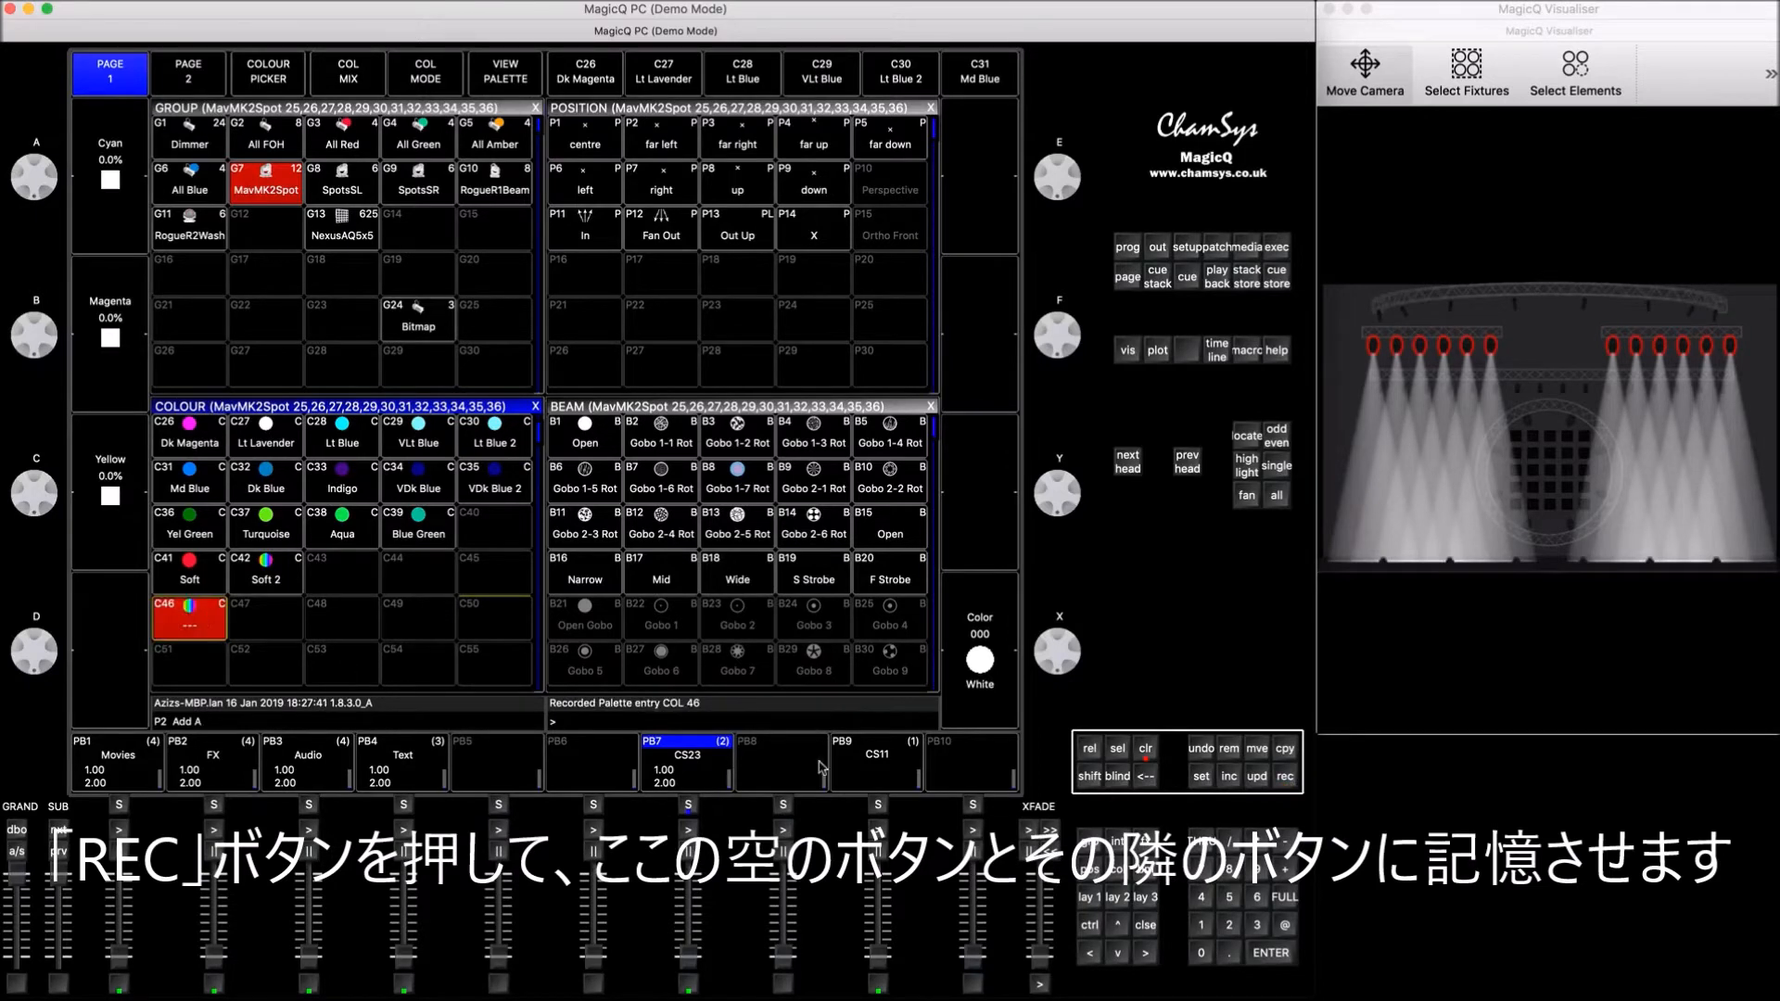
{"action": "left_click", "coordinate": [1284, 779]}
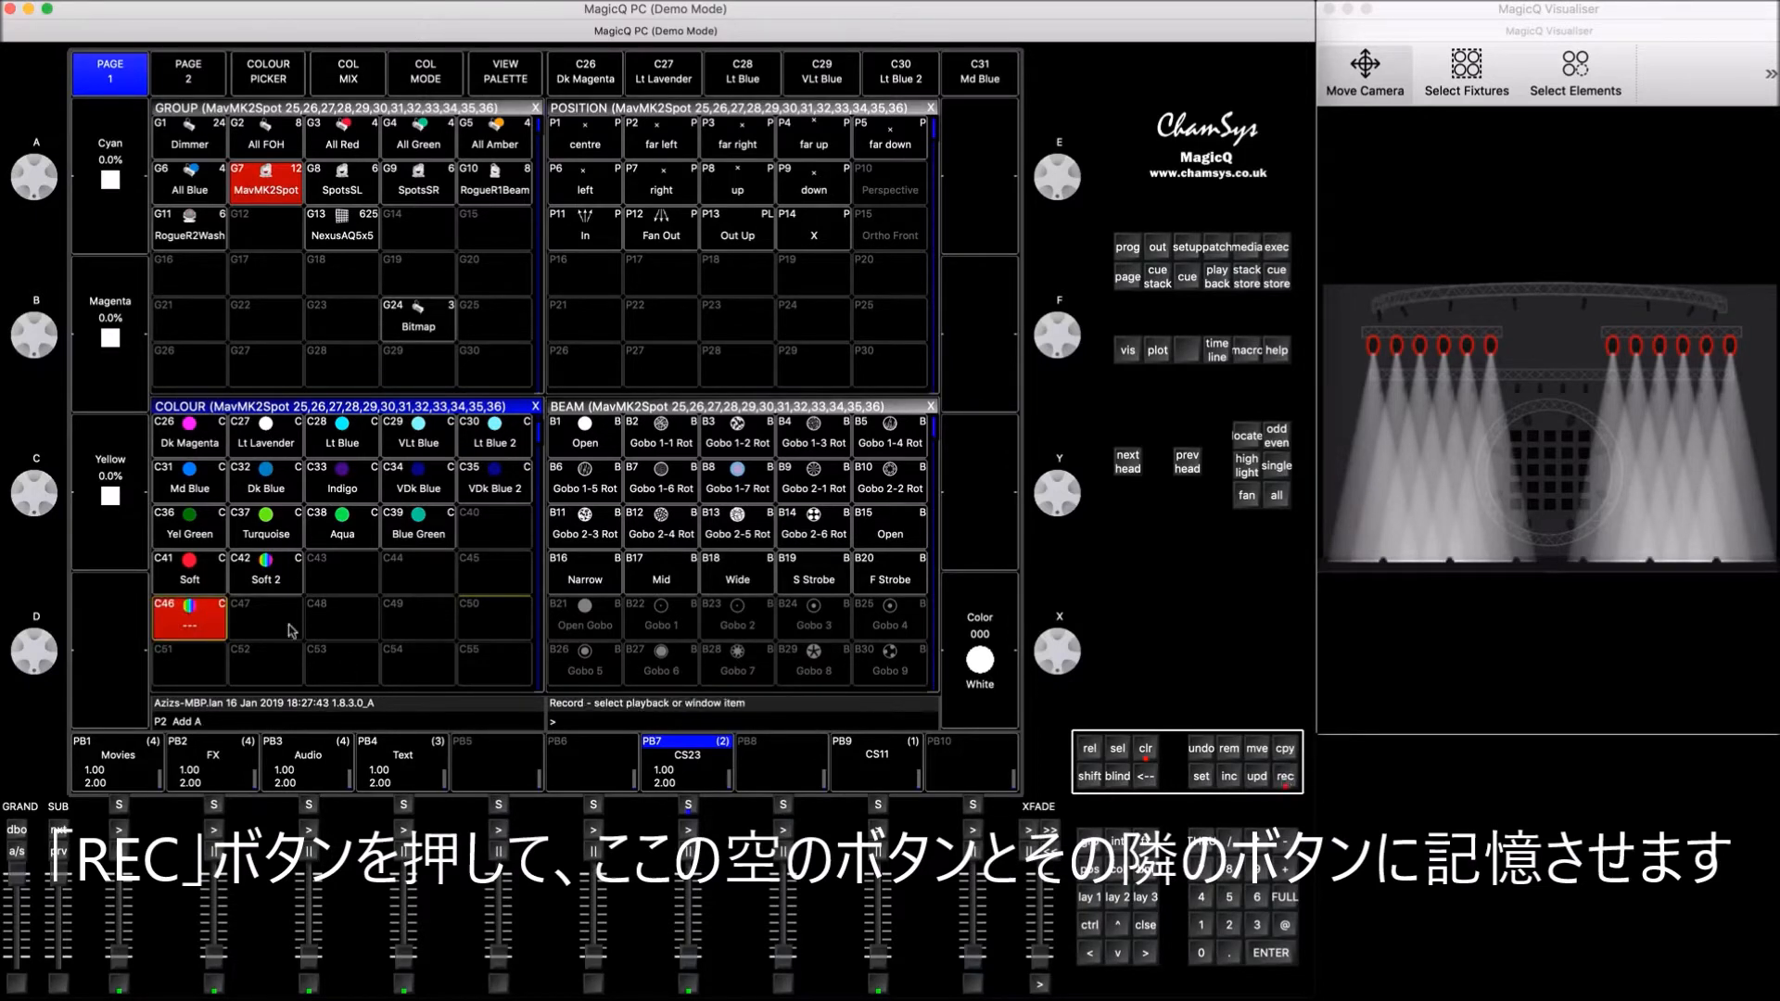
{"action": "left_click", "coordinate": [274, 630]}
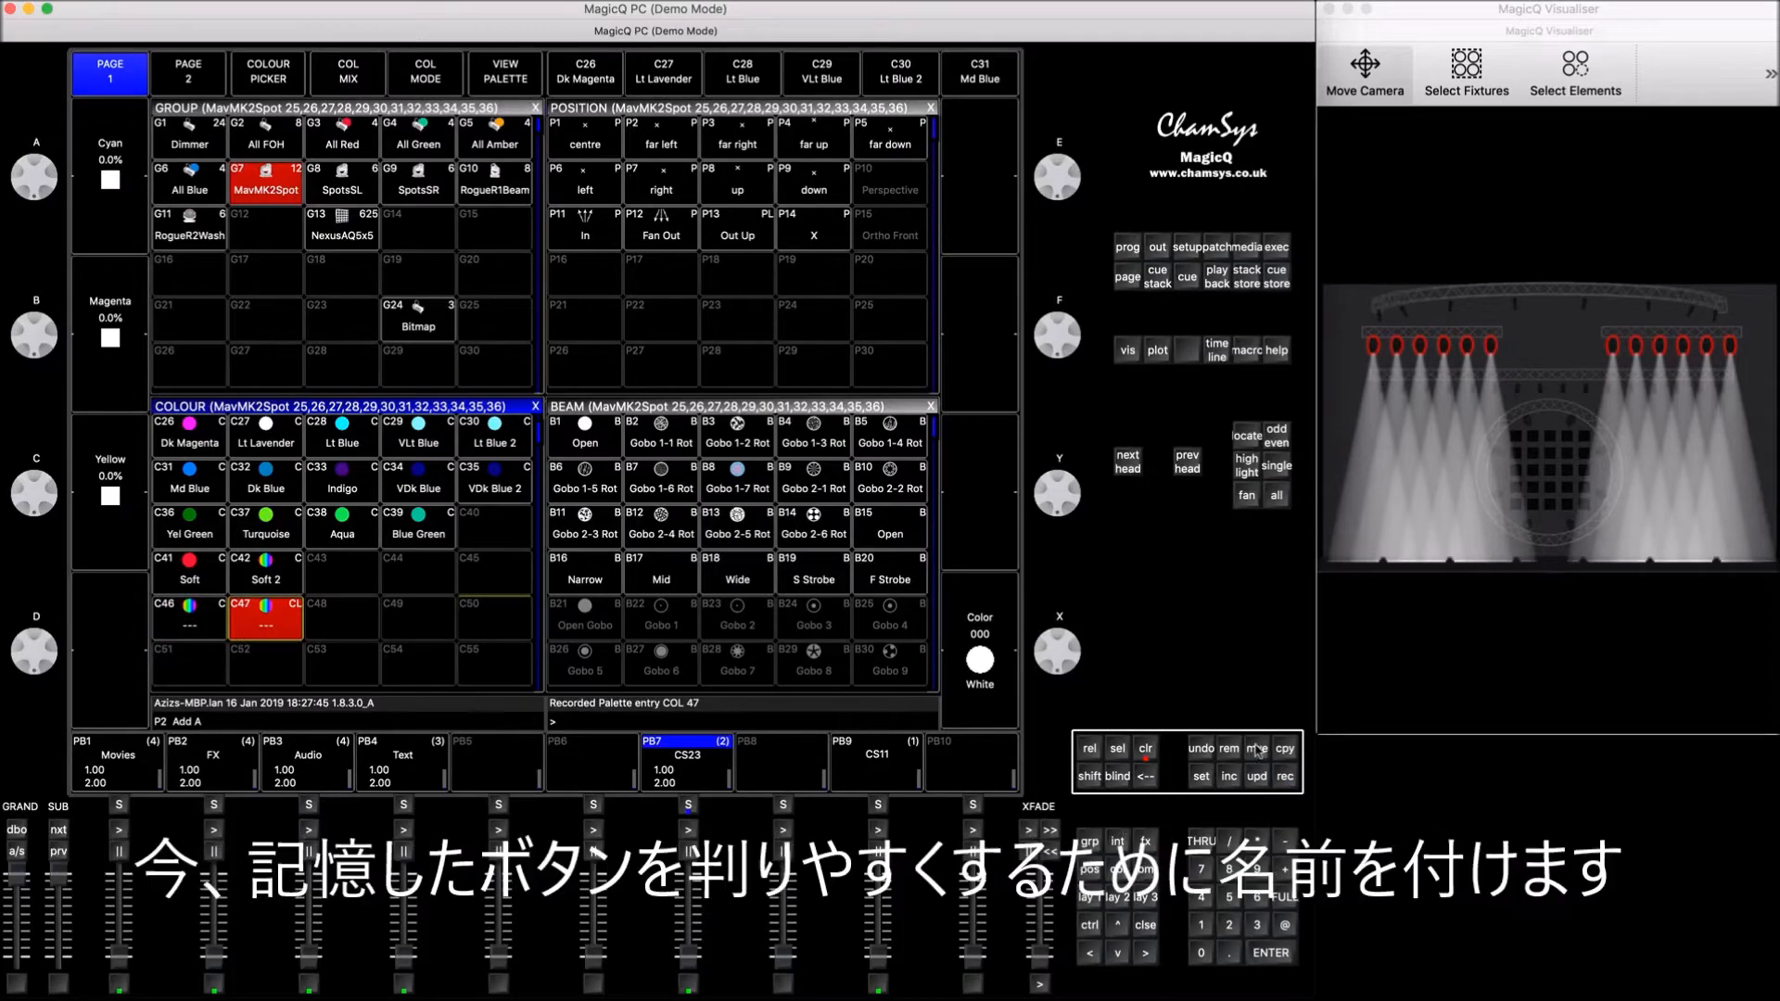
{"action": "left_click", "coordinate": [1148, 751]}
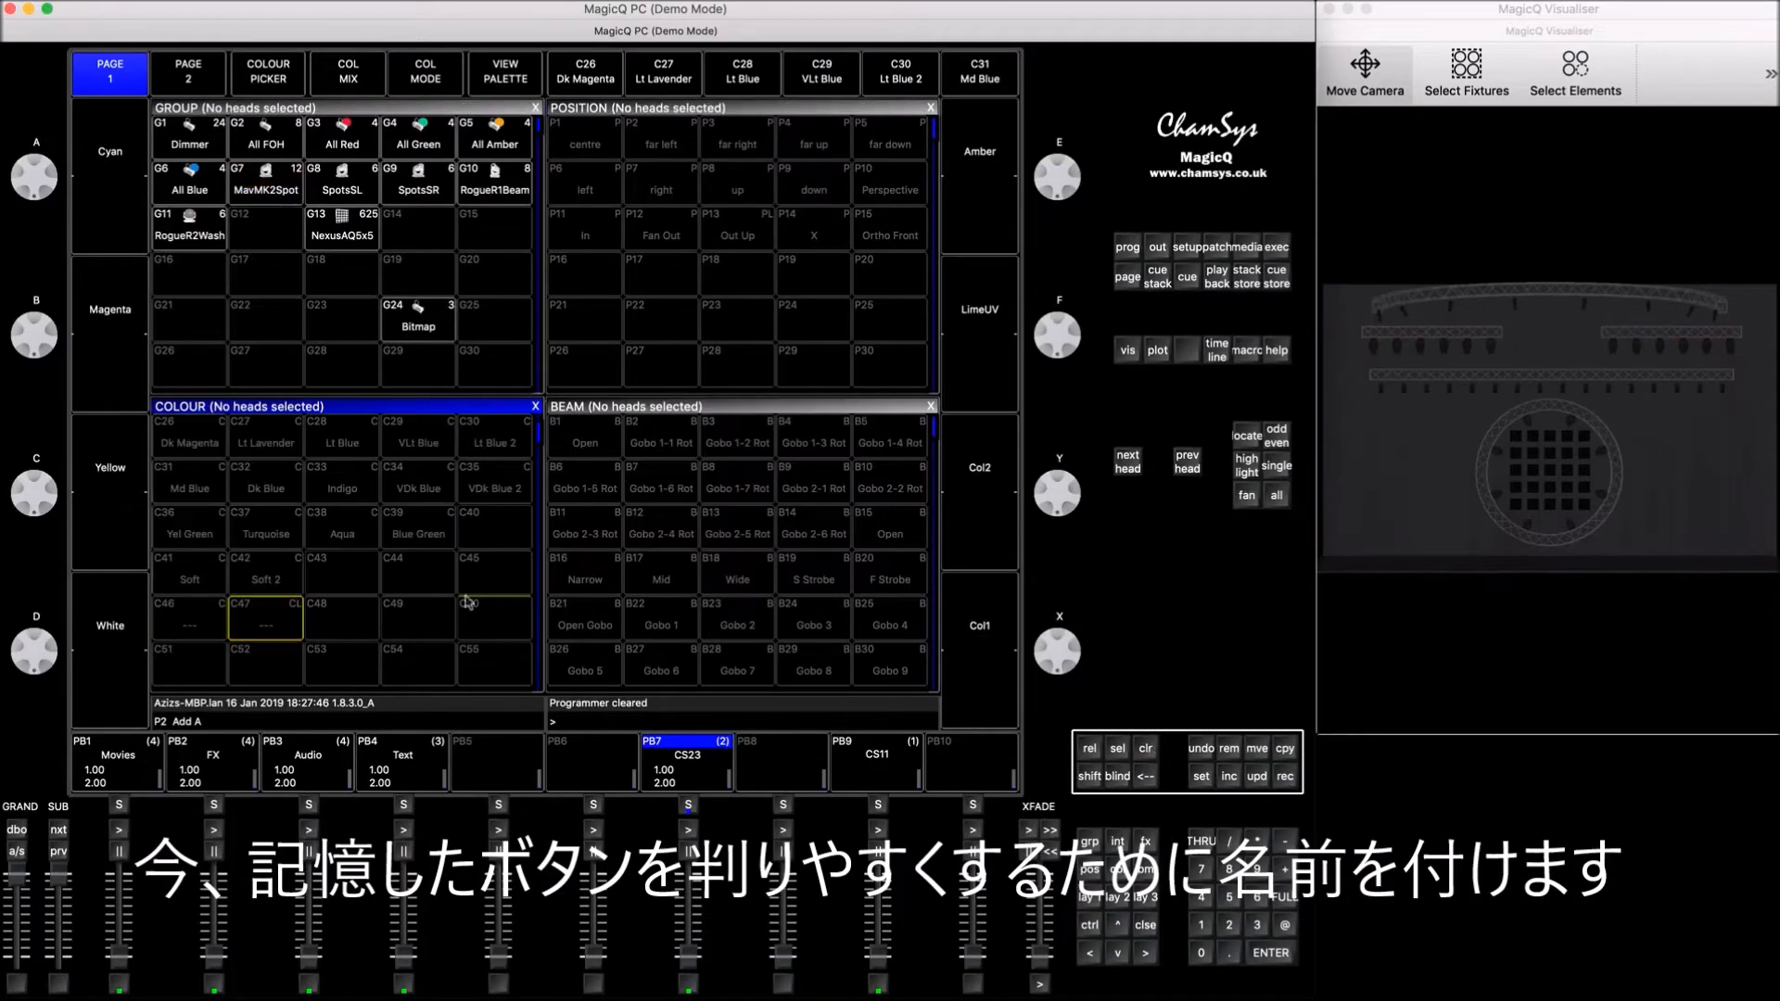
{"action": "left_click", "coordinate": [215, 627]}
{"action": "key", "text": "Home"}
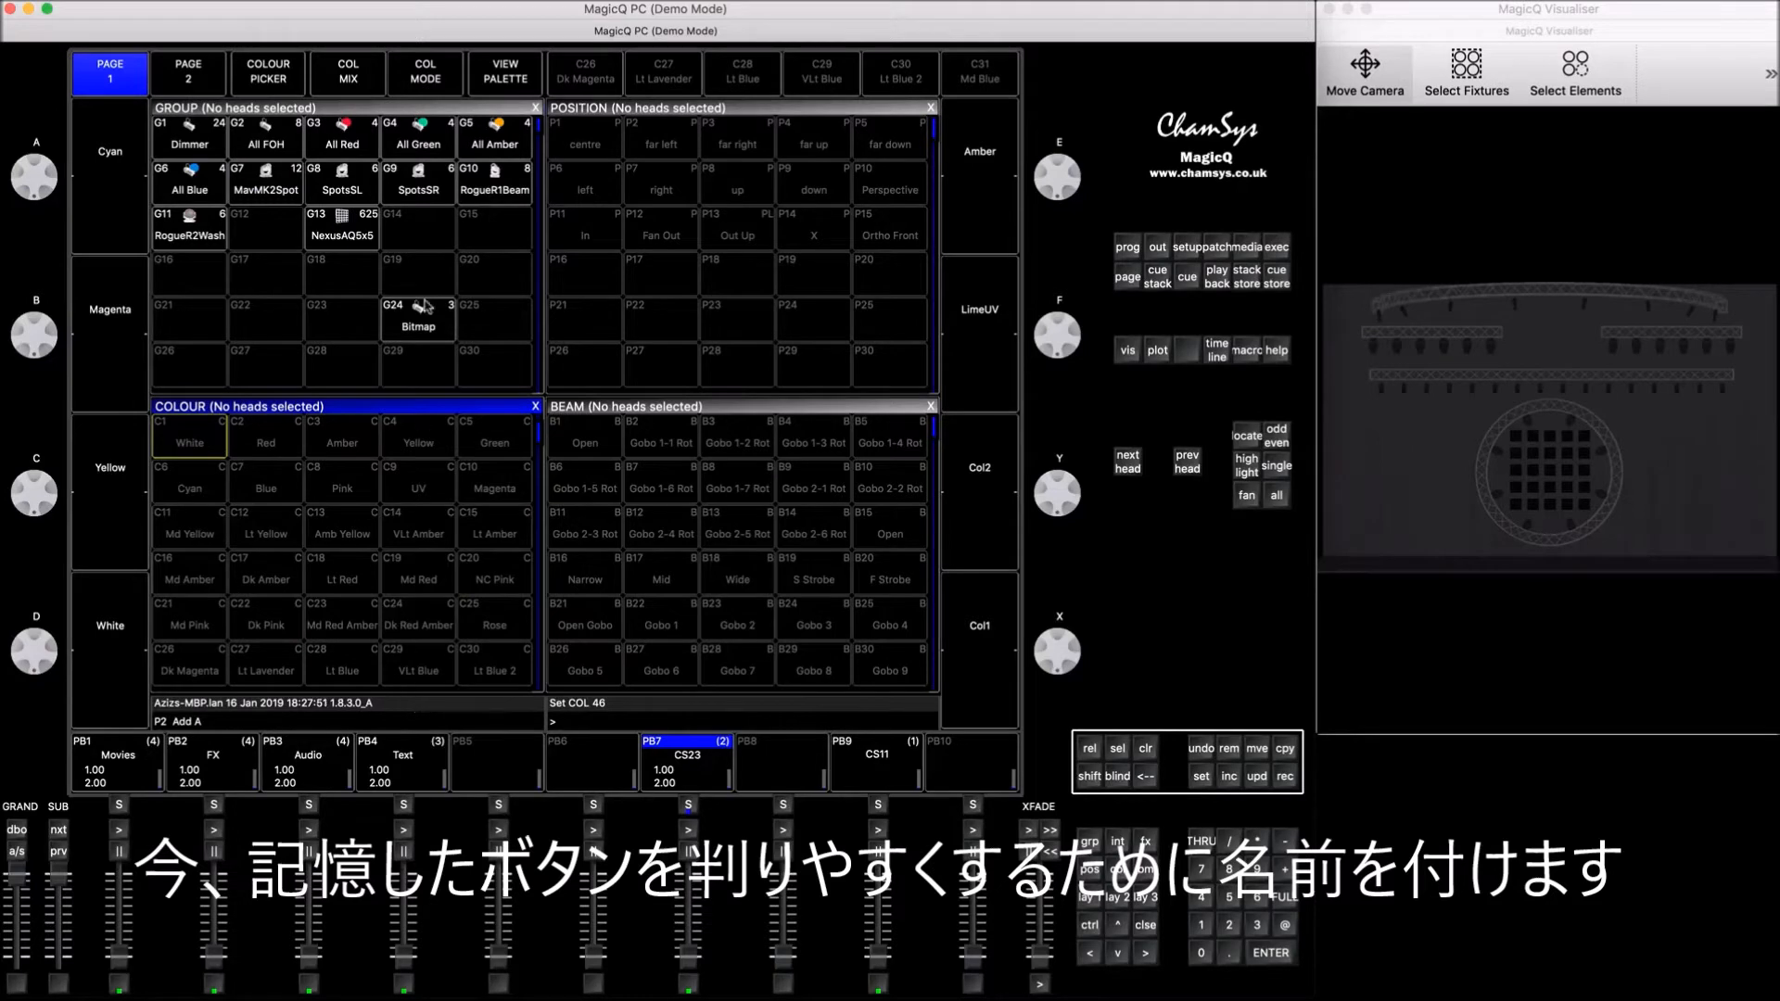
{"action": "key", "text": "Down"}
{"action": "key", "text": "Down"}
{"action": "key", "text": "Down"}
{"action": "key", "text": "Down"}
{"action": "key", "text": "Down"}
{"action": "key", "text": "Down"}
{"action": "key", "text": "Down"}
{"action": "key", "text": "Down"}
{"action": "key", "text": "Down"}
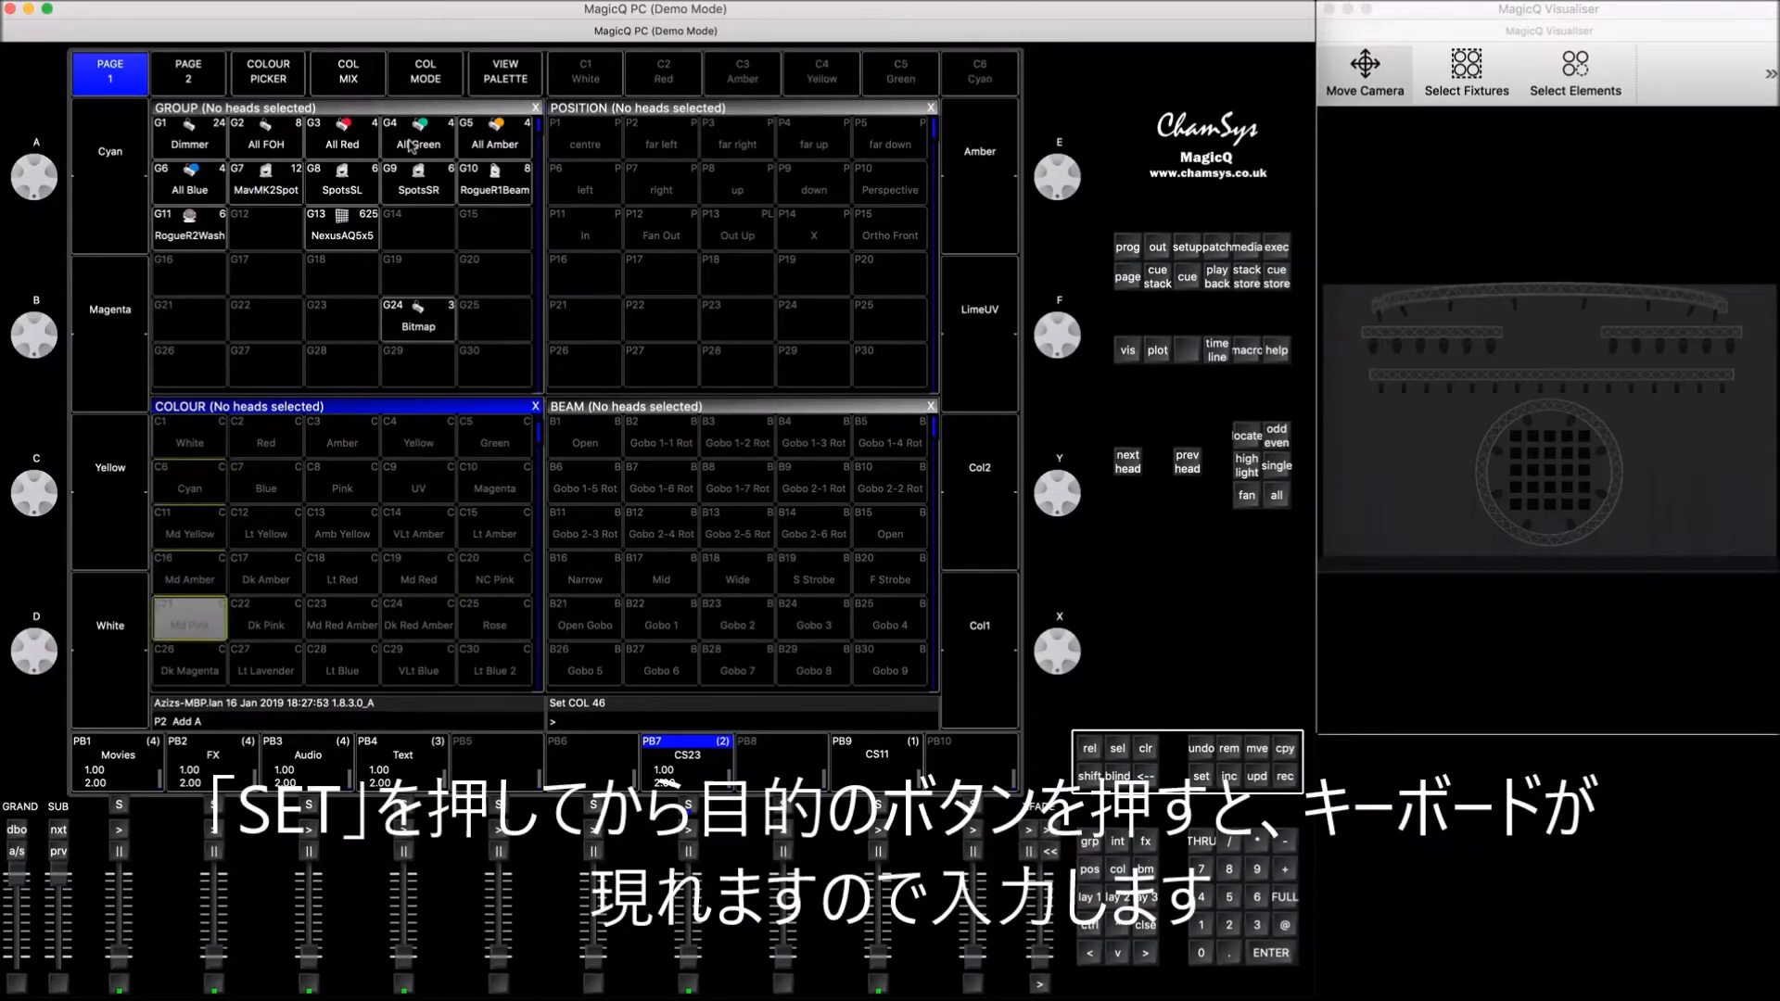
{"action": "key", "text": "Up"}
{"action": "key", "text": "Down"}
Step: Name colour palette C46 "Soft 3"
{"action": "left_click", "coordinate": [1201, 776]}
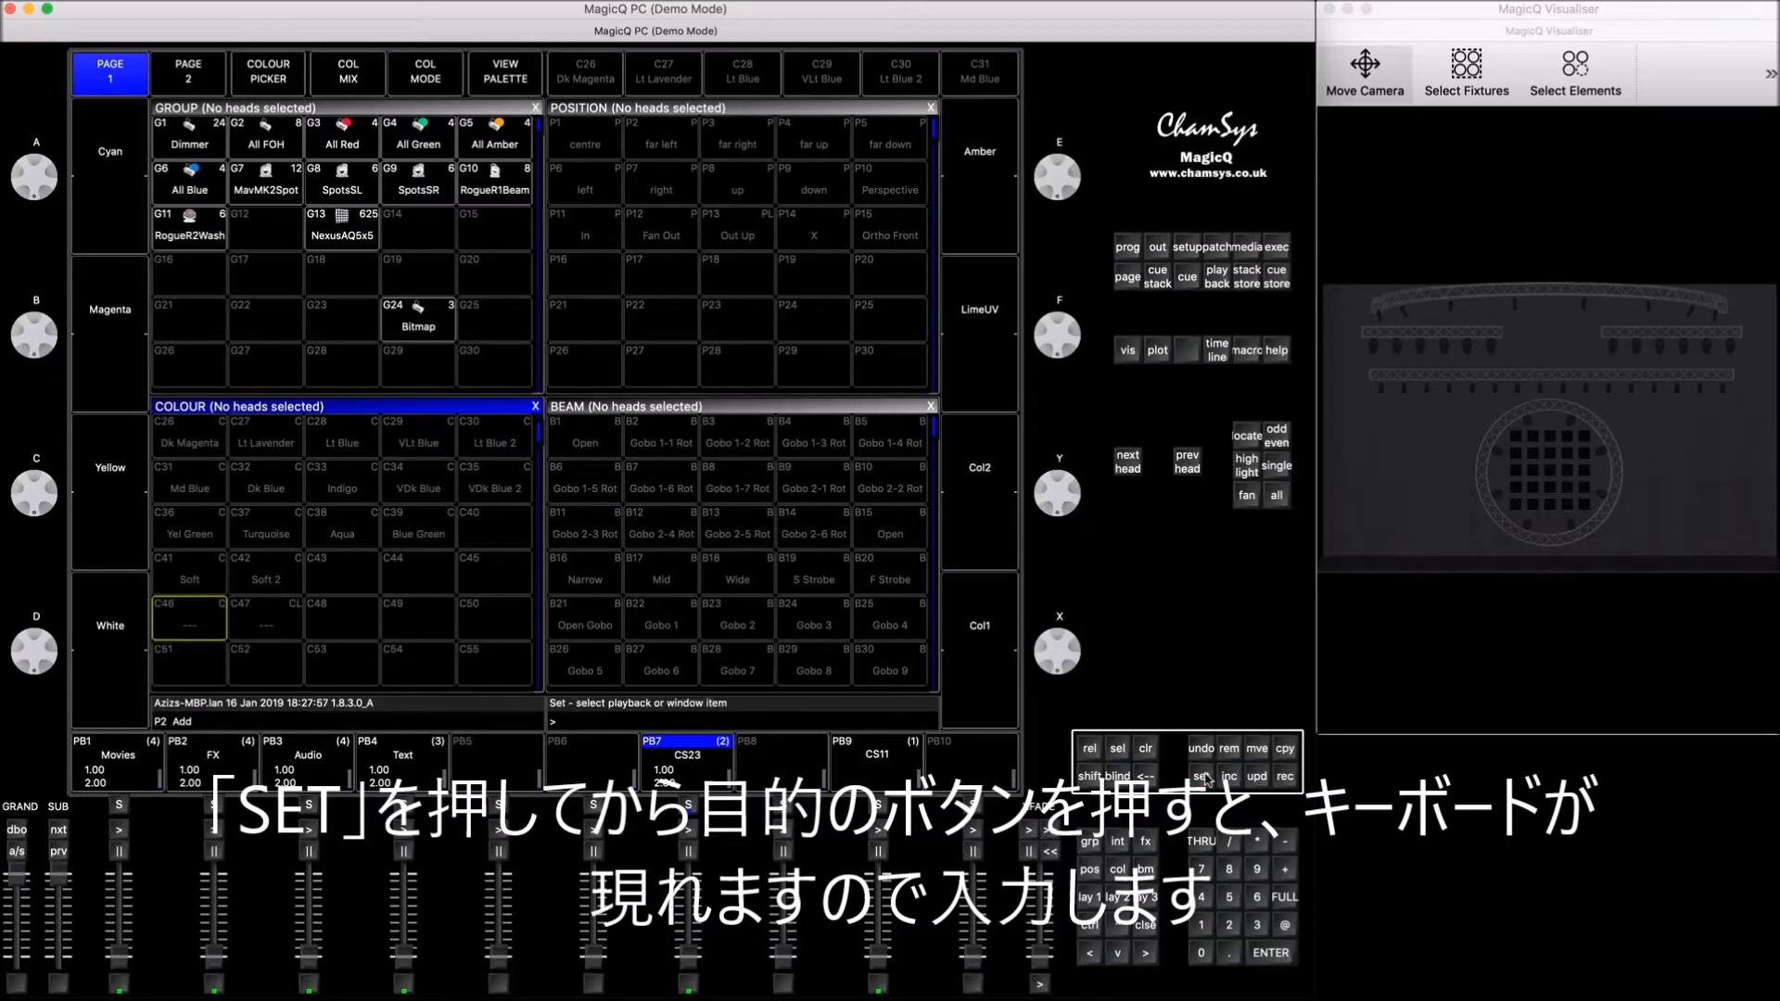
{"action": "left_click", "coordinate": [197, 634]}
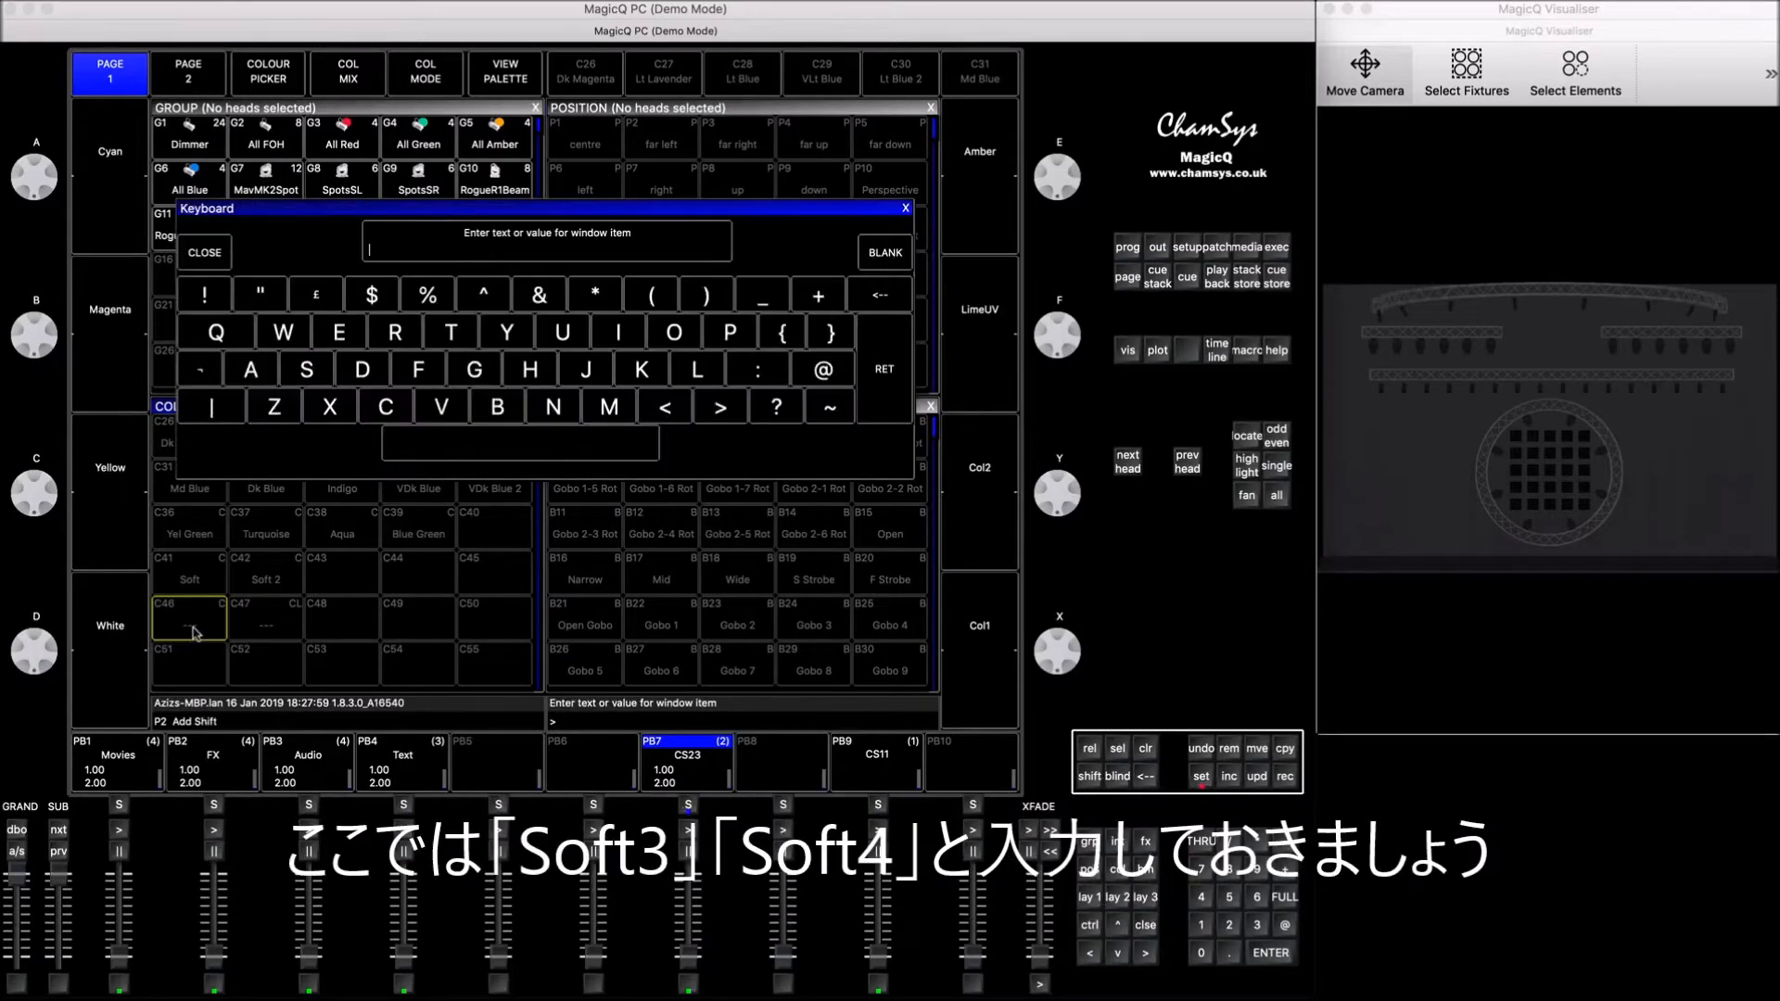
{"action": "type", "text": "Soft 3"}
{"action": "key", "text": "Return"}
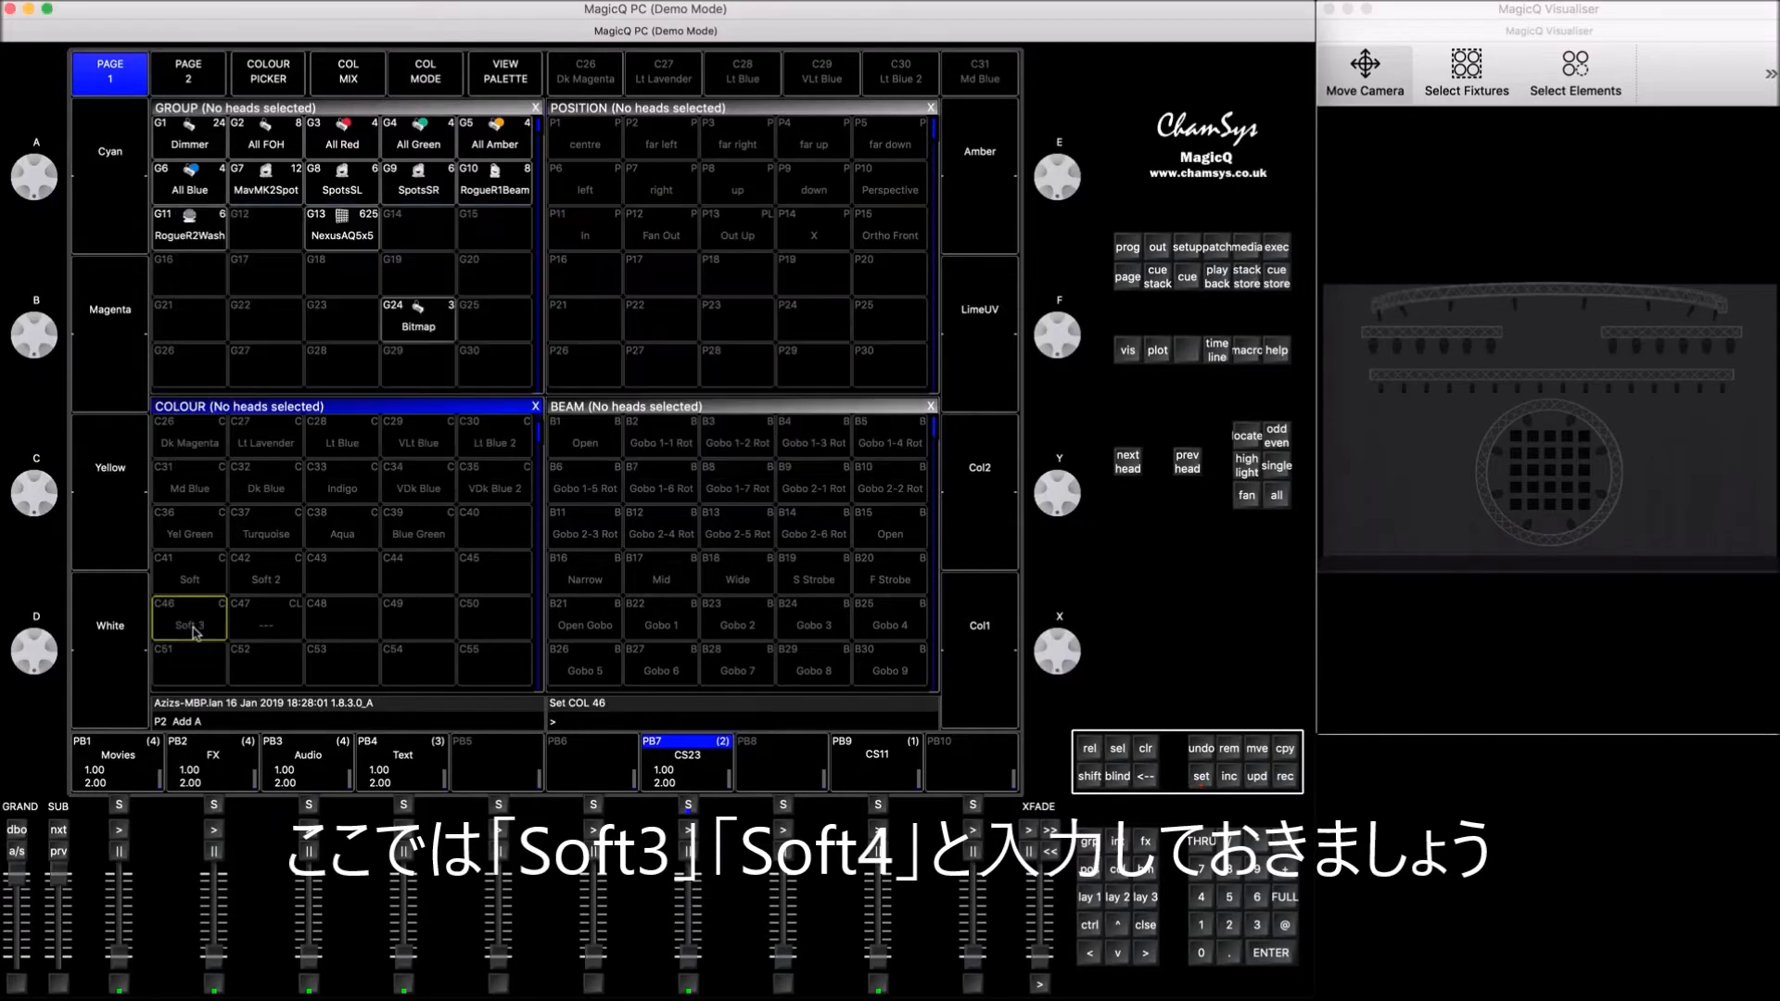
Step: Name colour palette C47 "Soft 4"
{"action": "left_click", "coordinate": [1201, 775]}
{"action": "left_click", "coordinate": [271, 629]}
{"action": "type", "text": "Soft 4"}
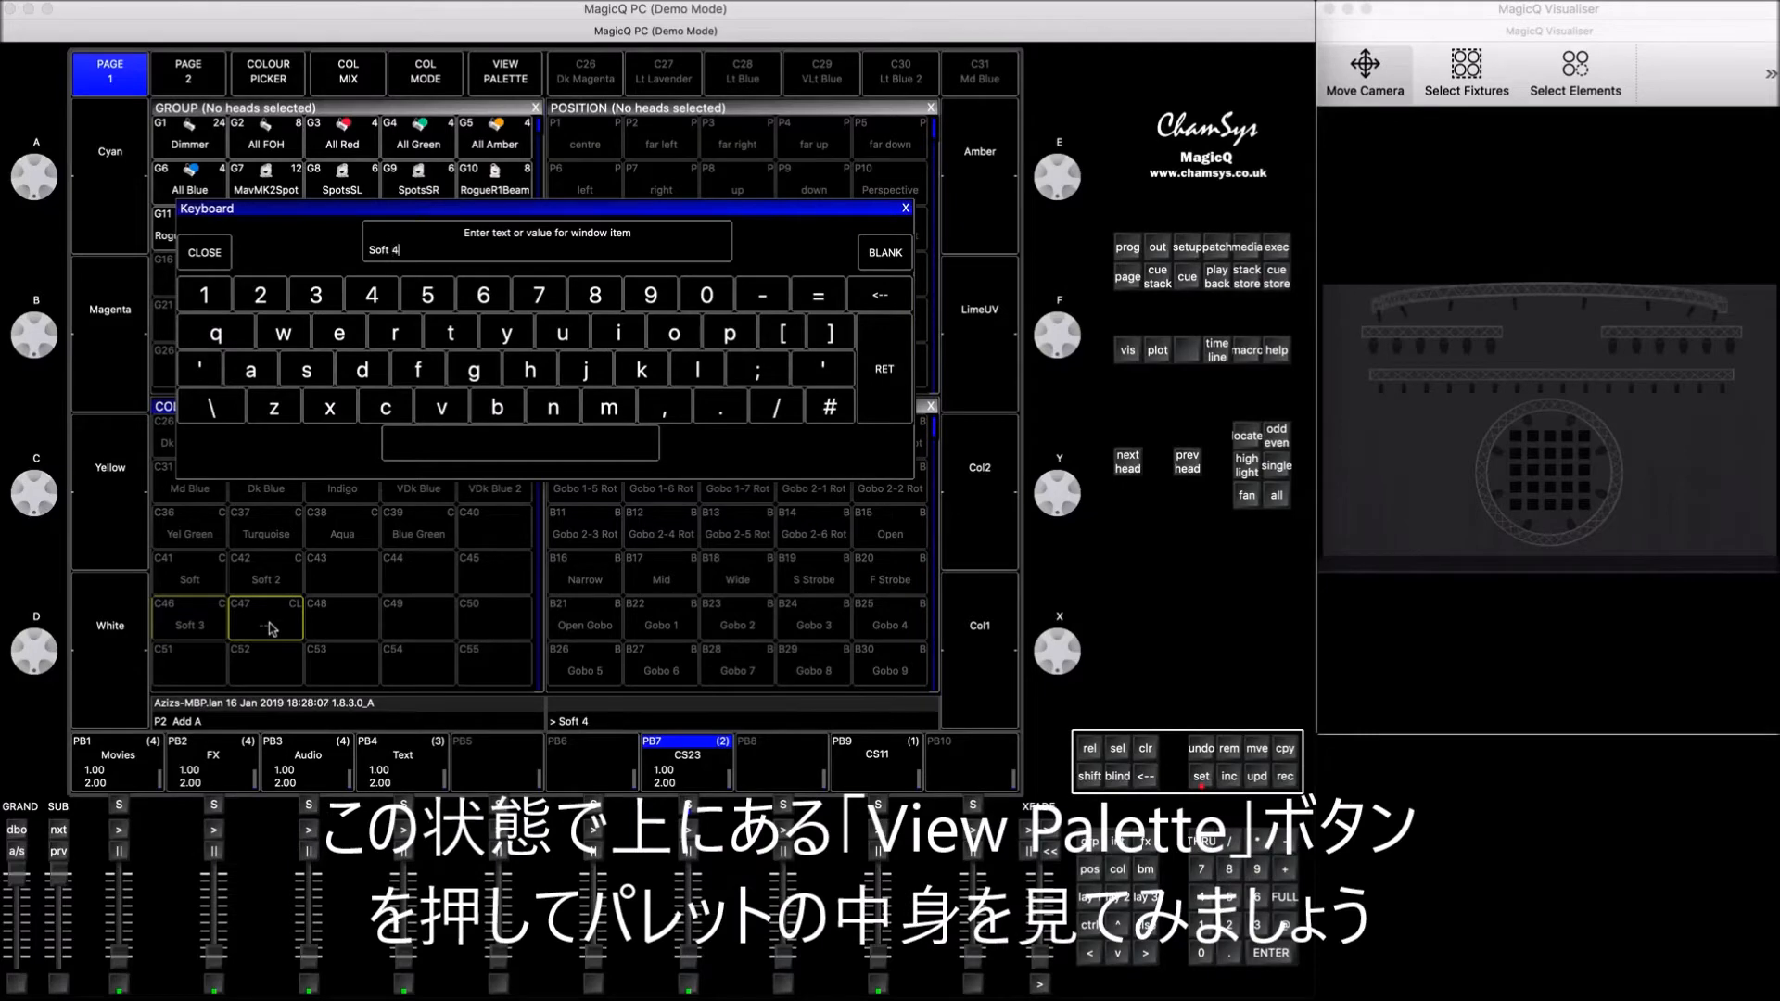
{"action": "key", "text": "Return"}
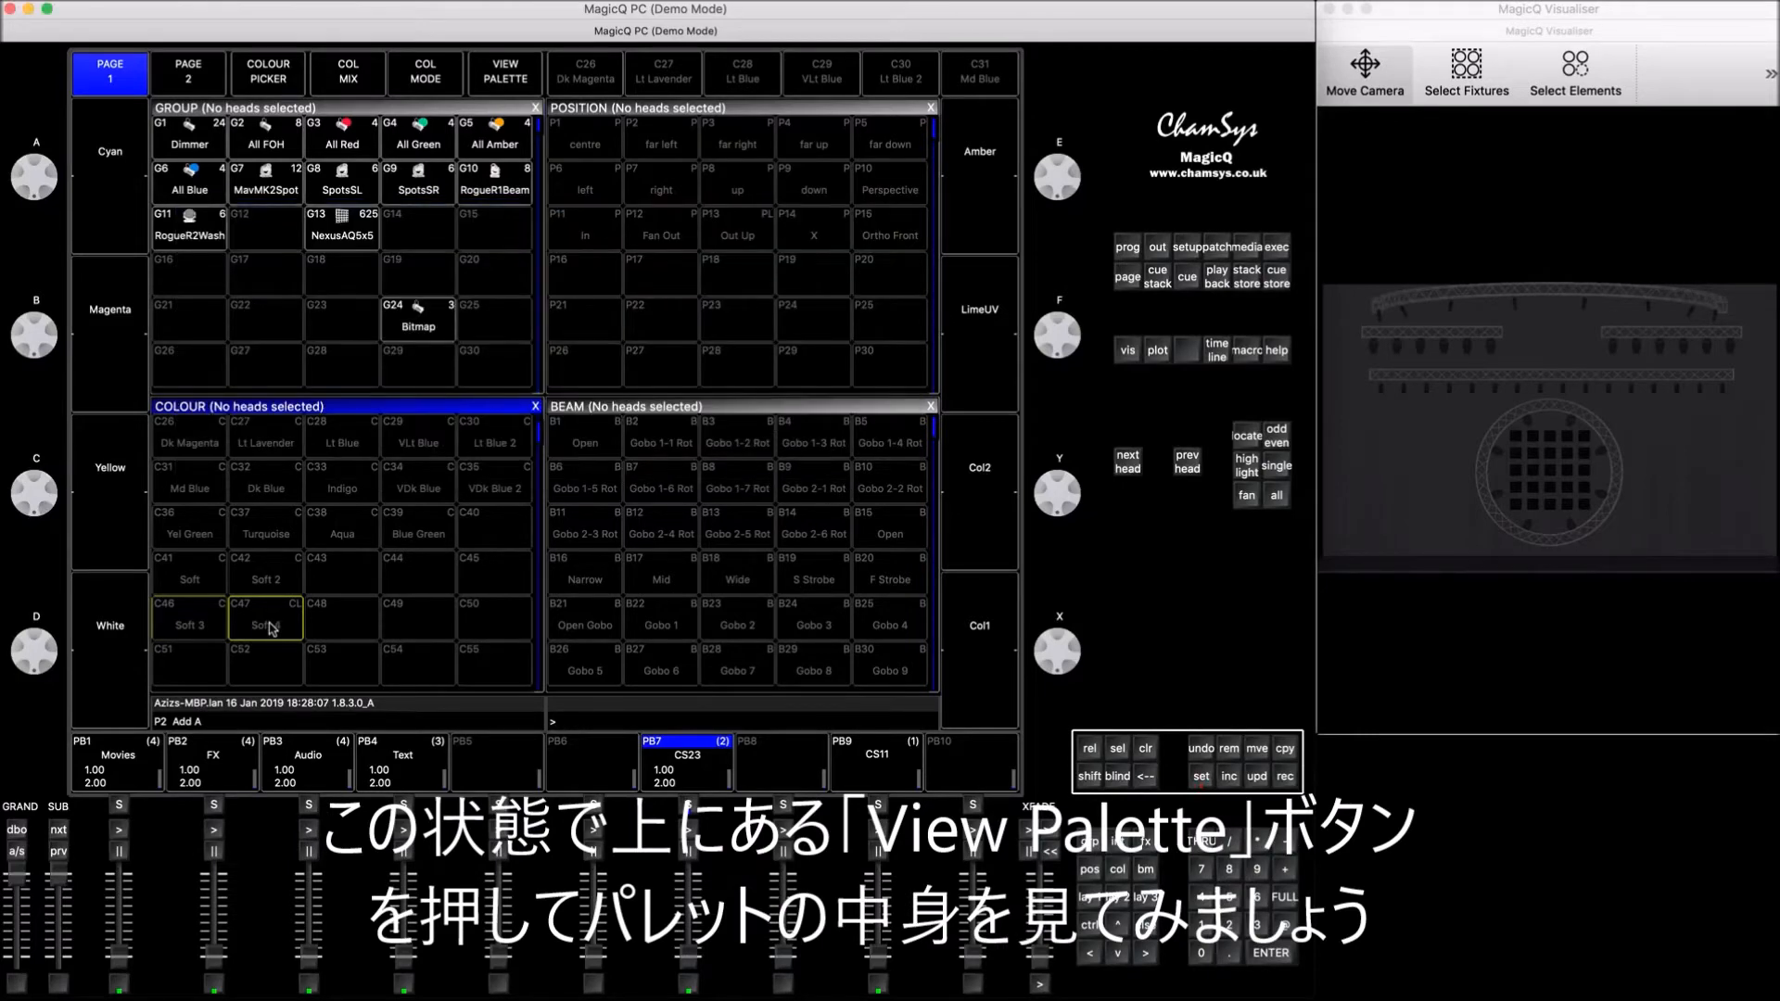
Step: Open the contents of the Soft 4 palette and unlink it so it holds only its own values
{"action": "left_click", "coordinate": [506, 75]}
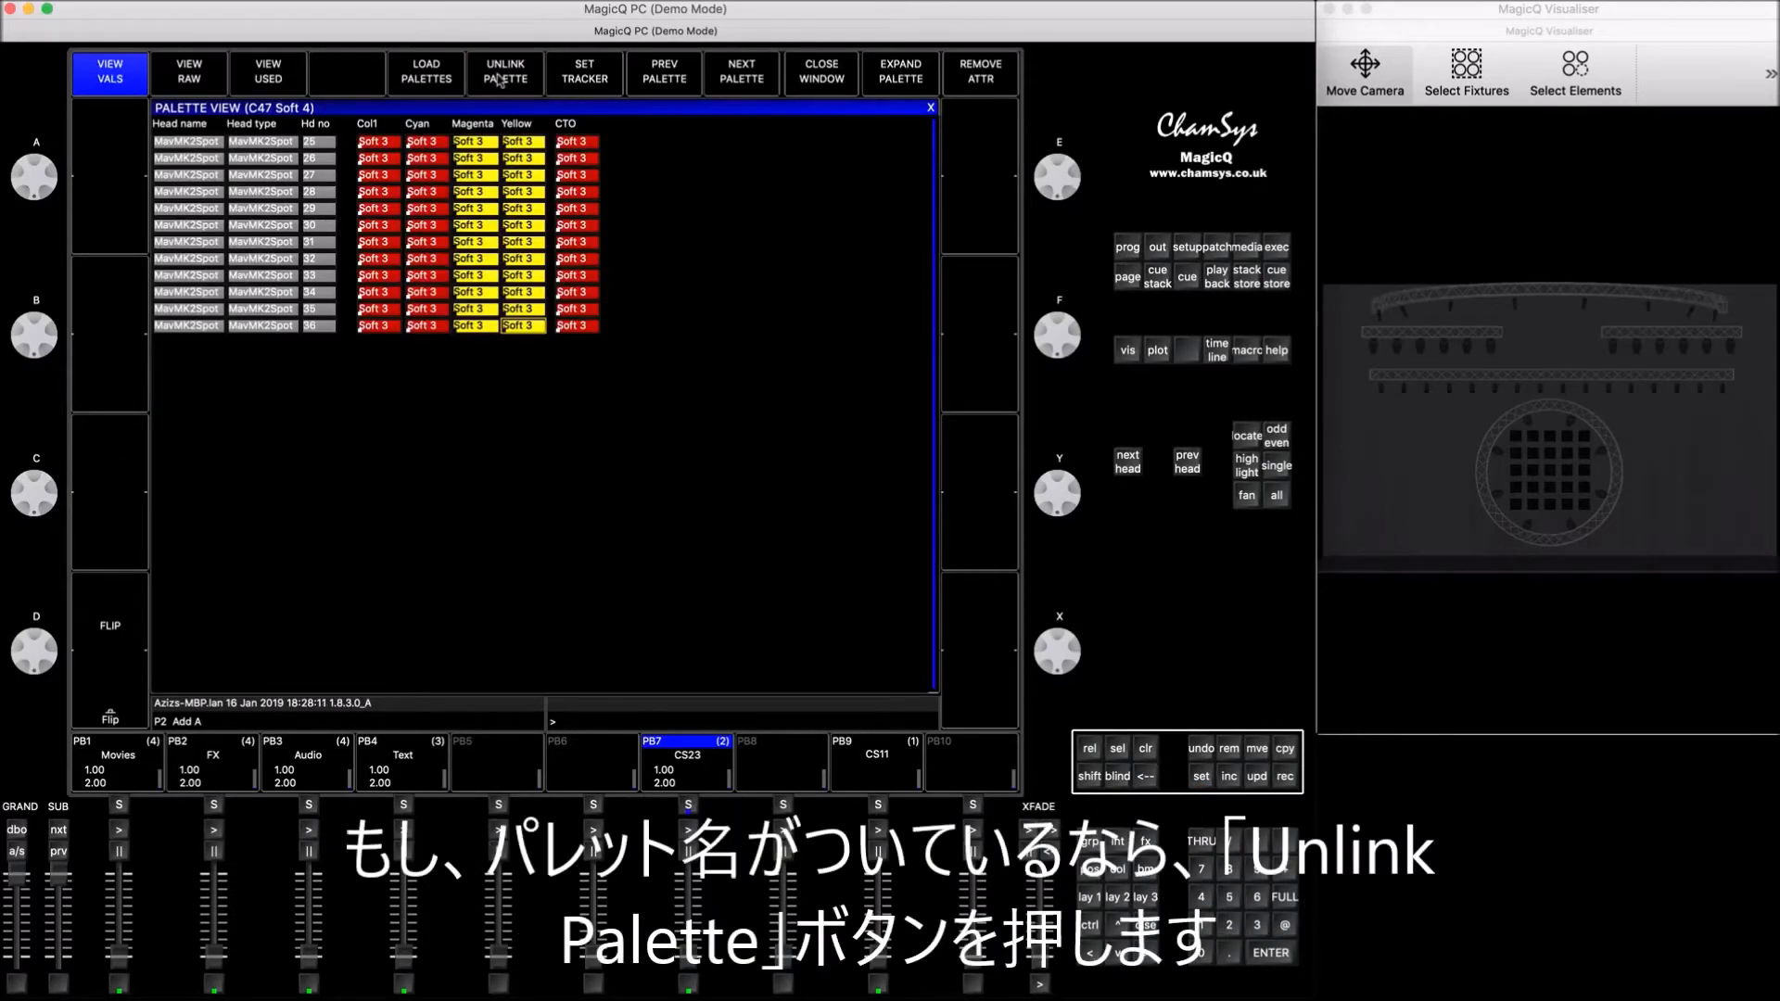
{"action": "left_click", "coordinate": [504, 77]}
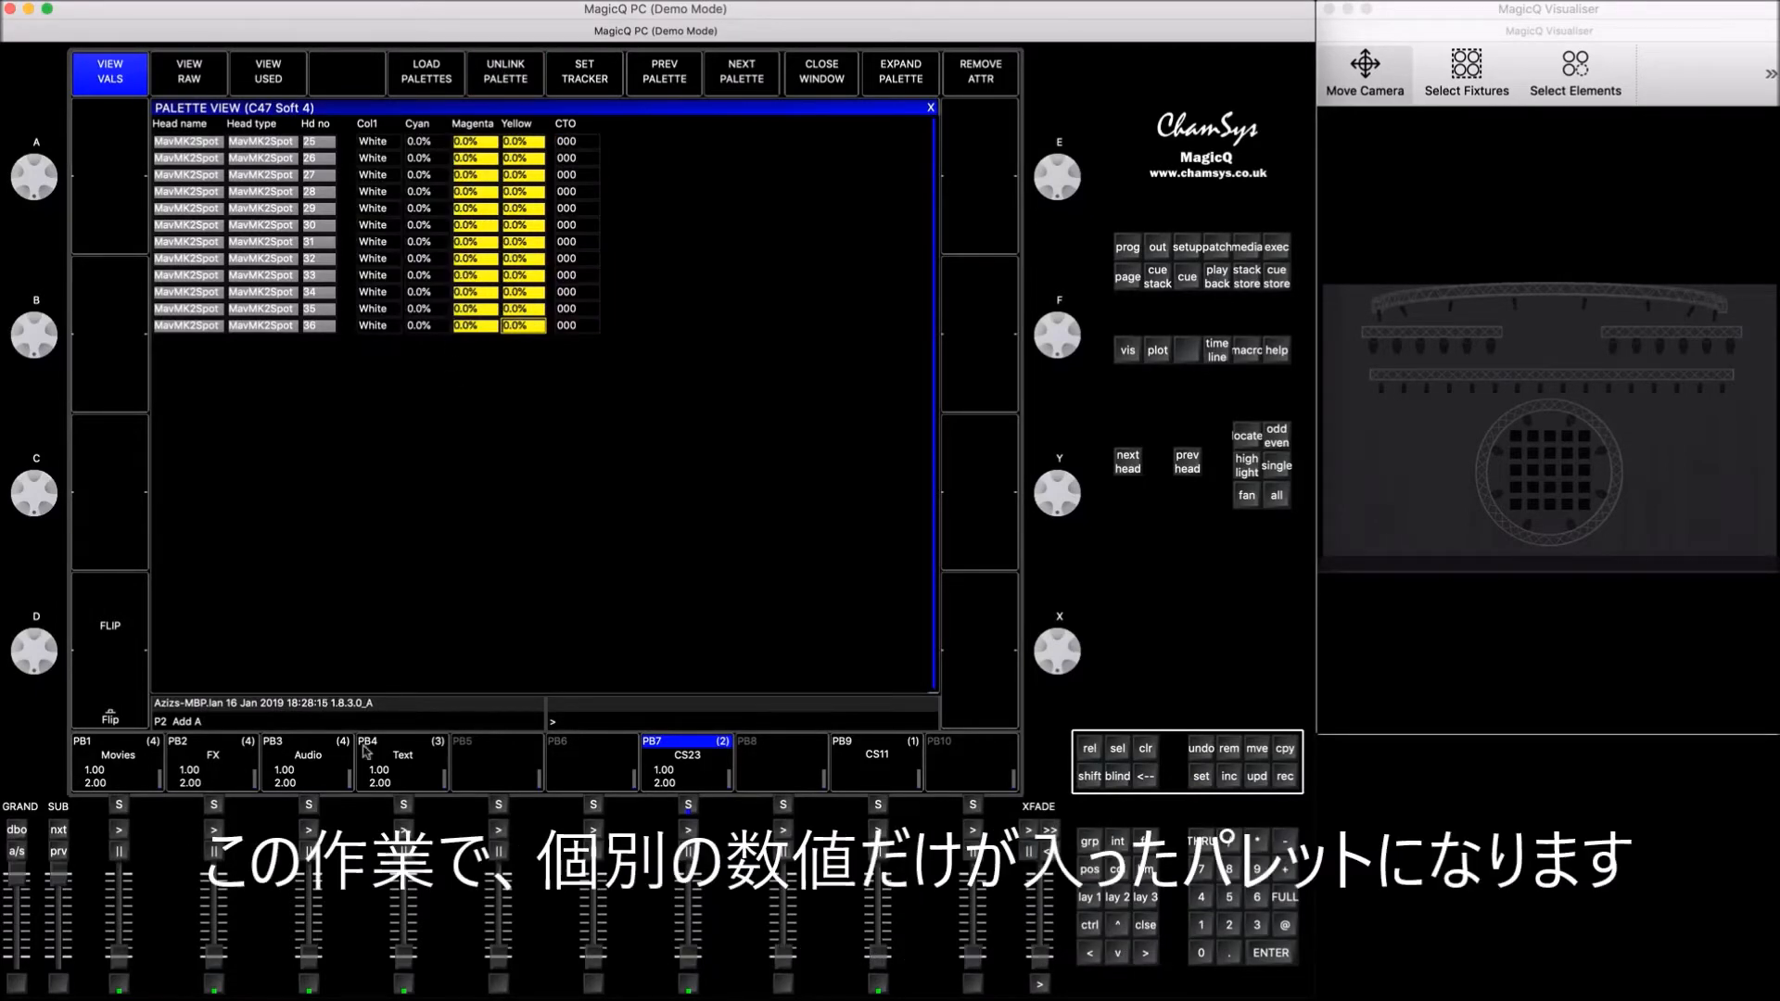
{"action": "left_click", "coordinate": [1144, 926]}
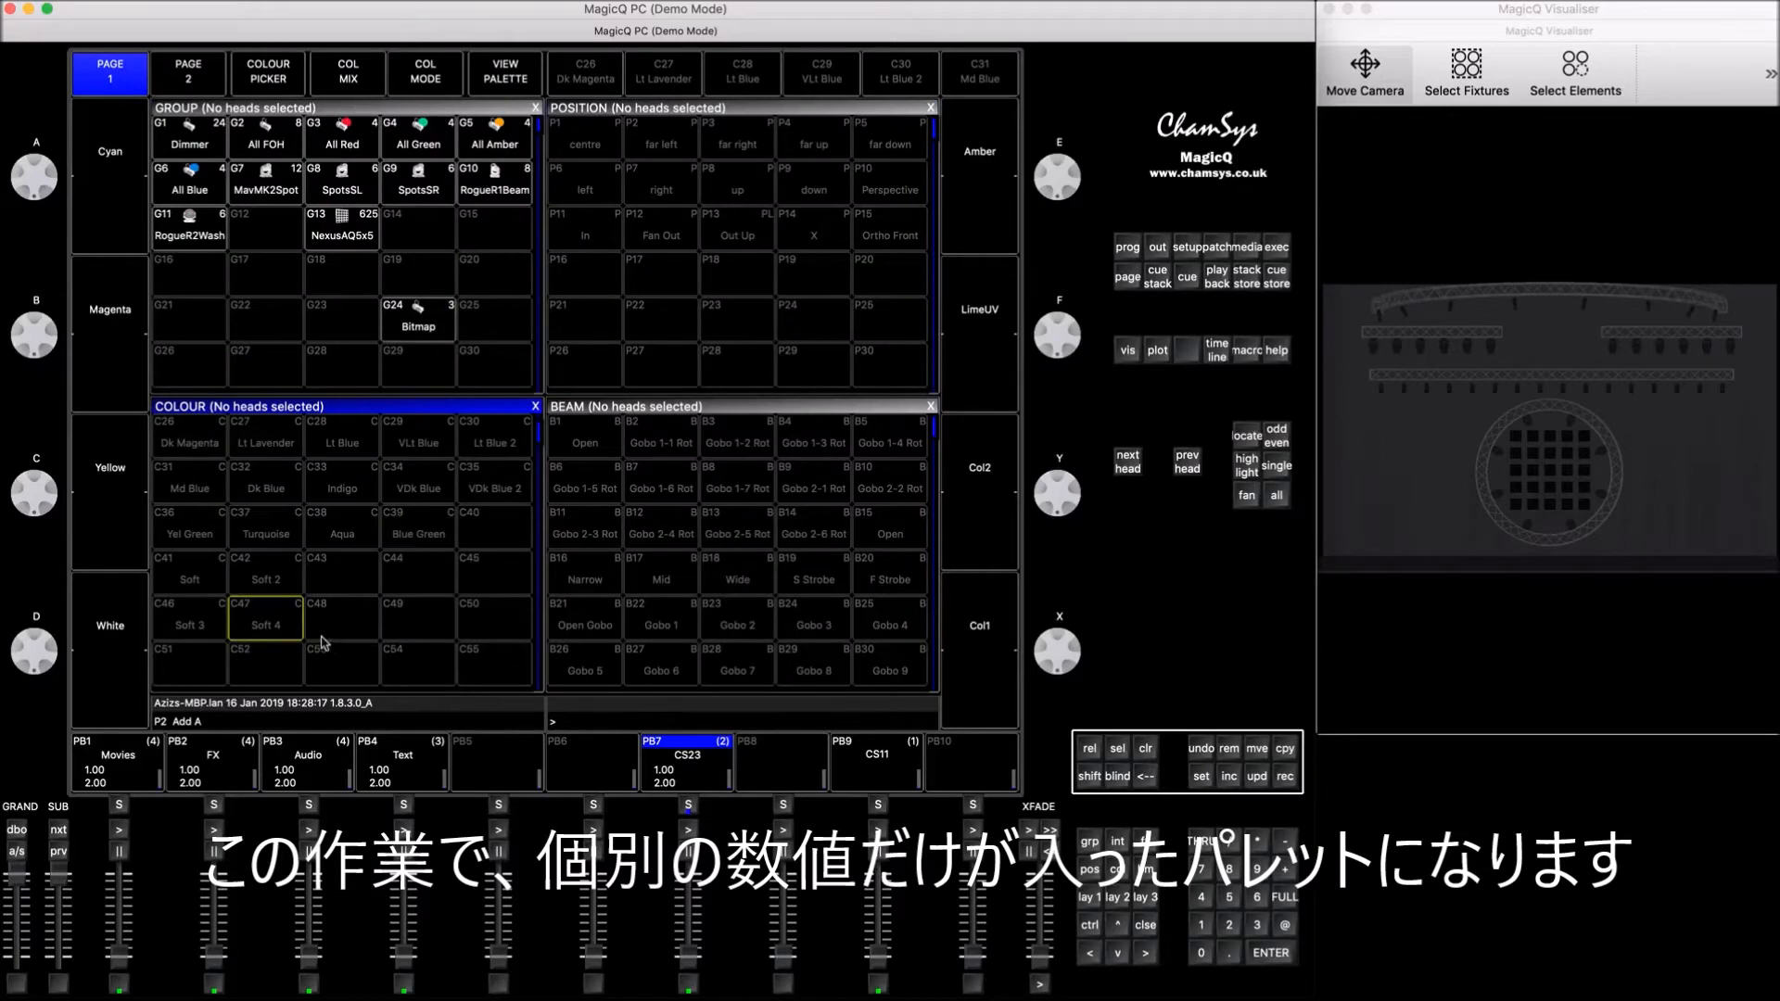
Step: Check the contents of the Soft 3 palette for linked values, and clear the programmer
{"action": "left_click", "coordinate": [506, 72]}
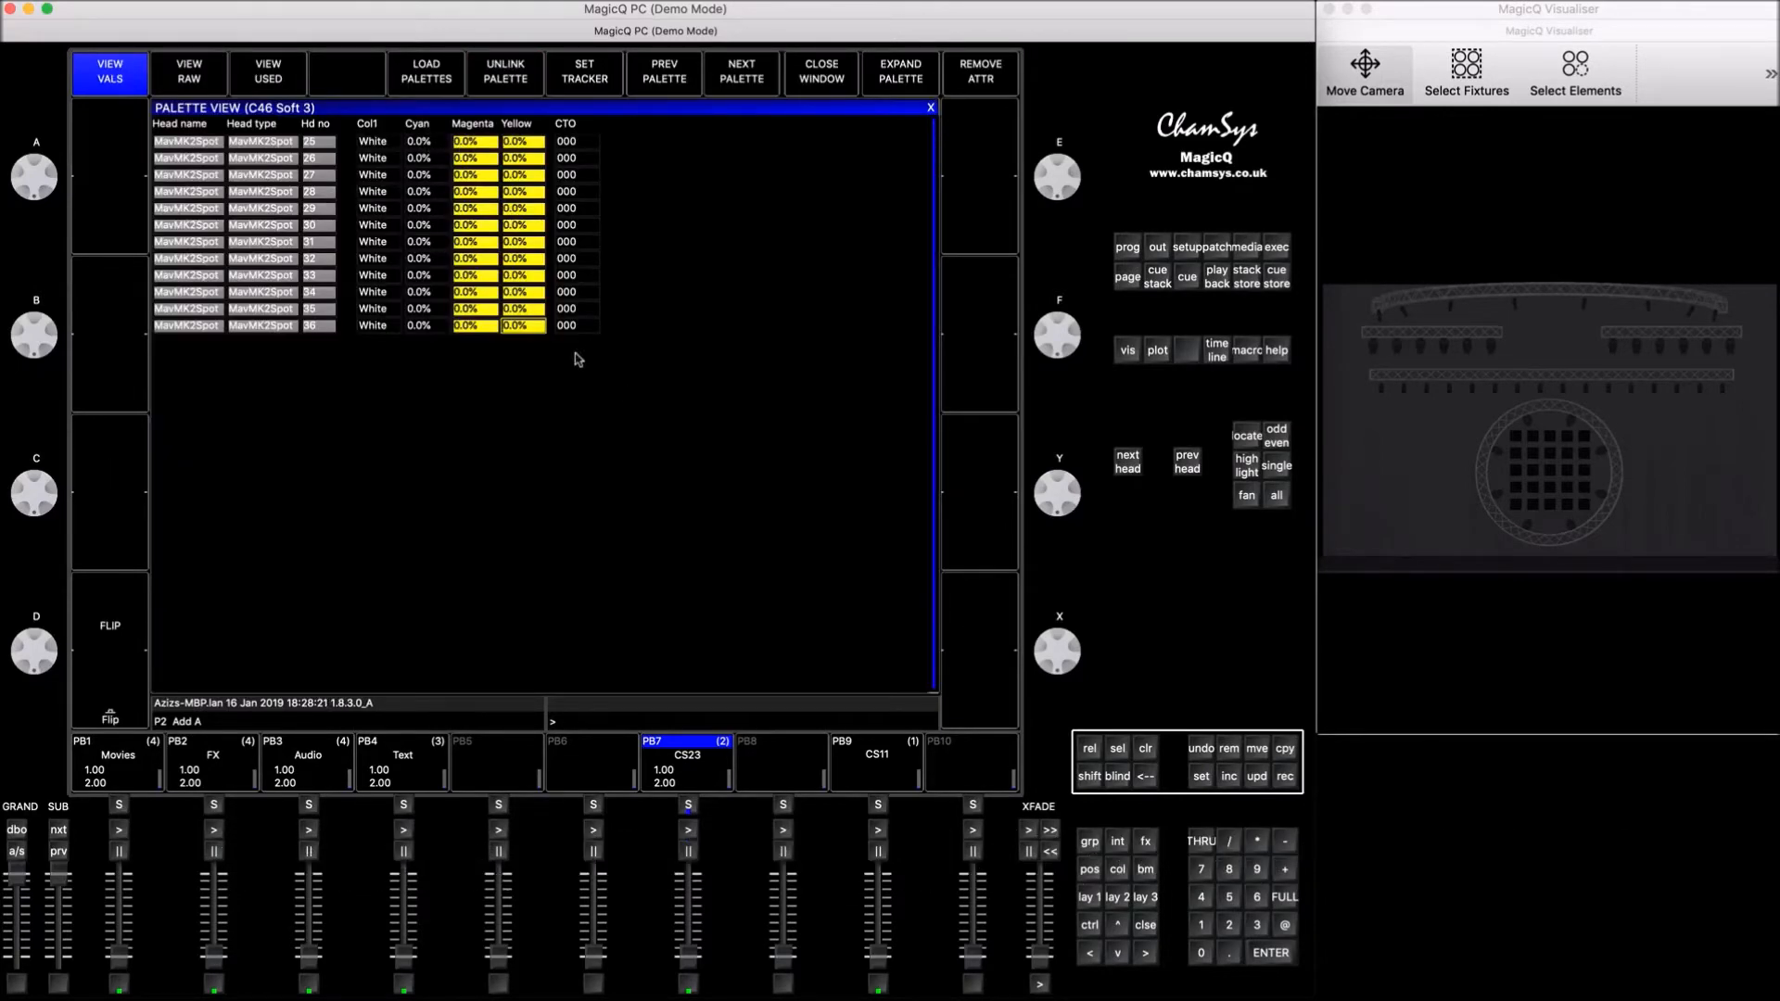
{"action": "left_click", "coordinate": [1147, 749]}
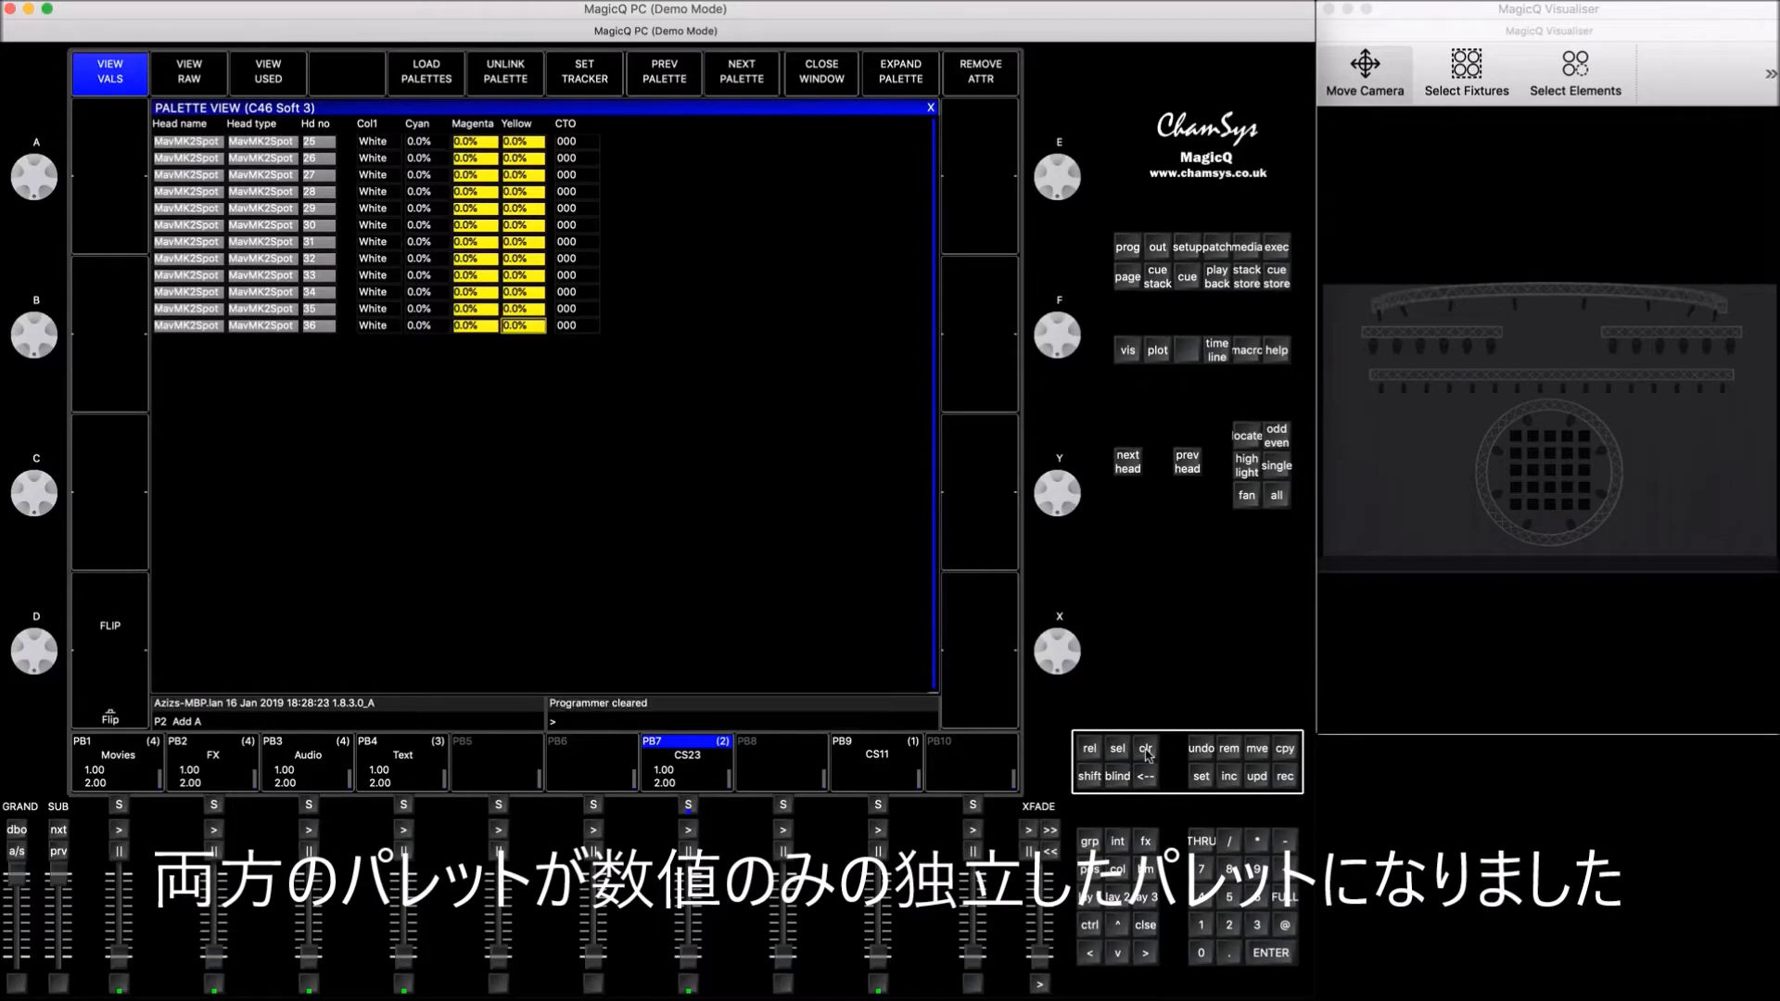
{"action": "left_click", "coordinate": [1150, 927]}
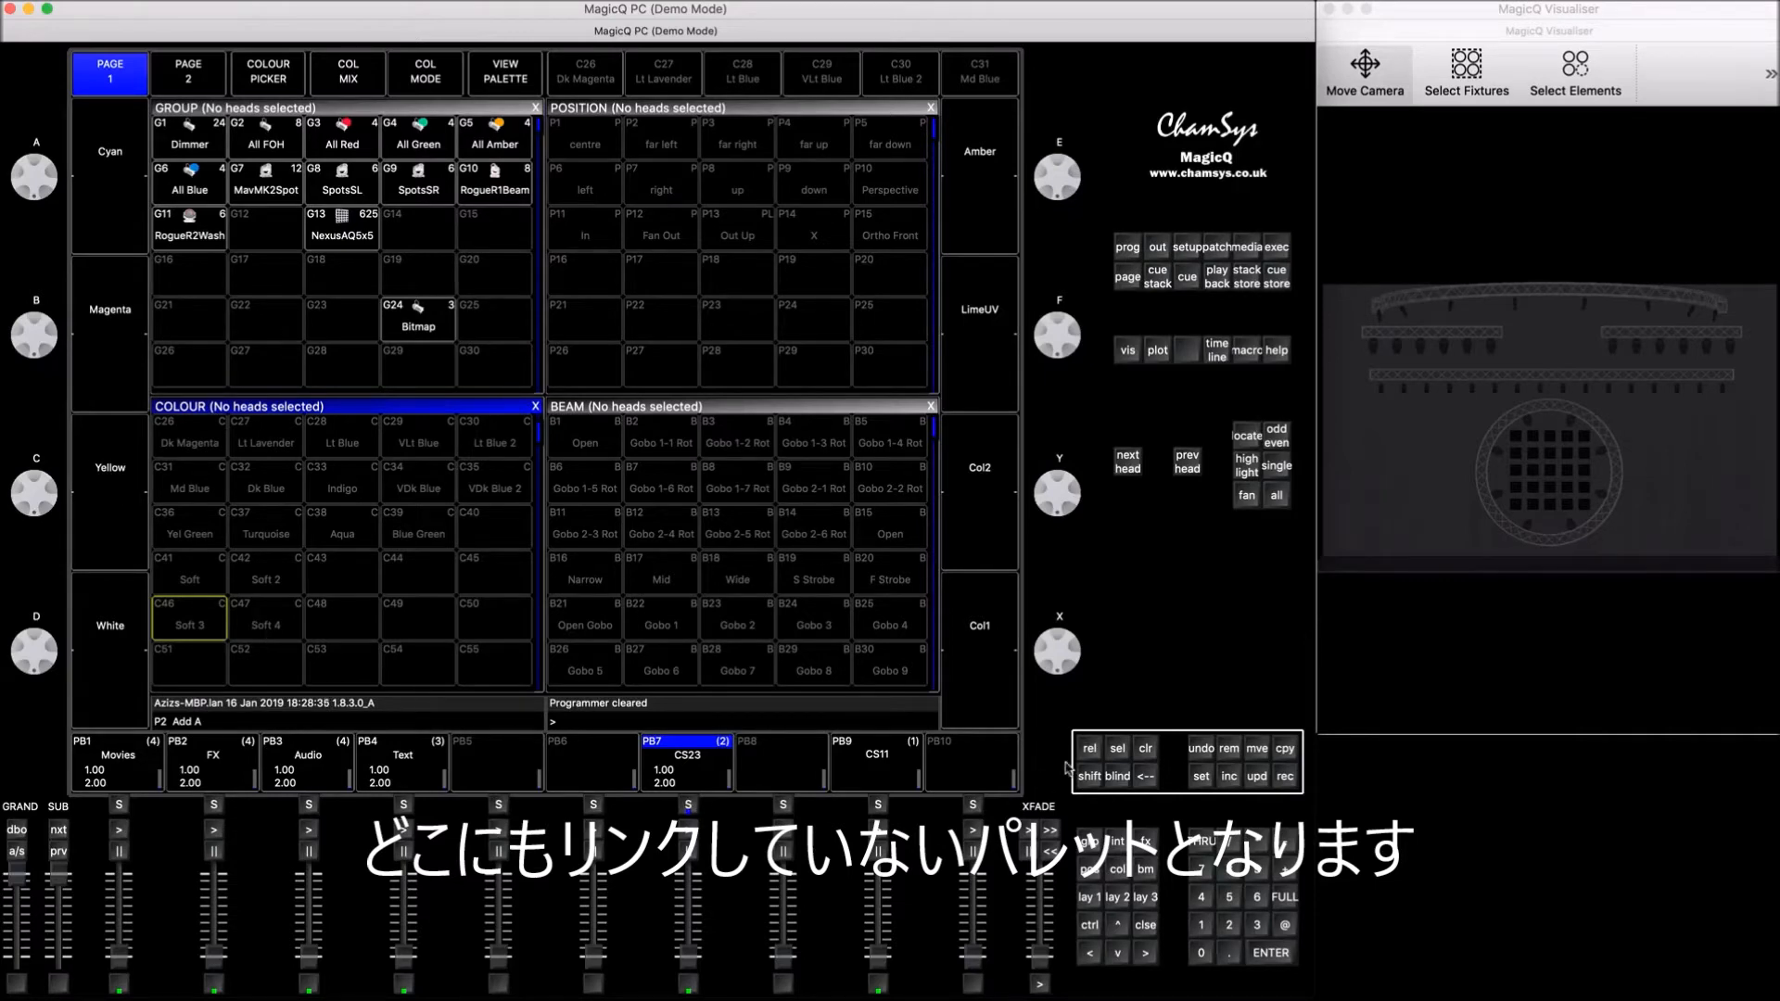
Step: Select the SpotsSL group, bring it to full intensity and apply the Soft 3 colour palette
{"action": "left_click", "coordinate": [338, 189]}
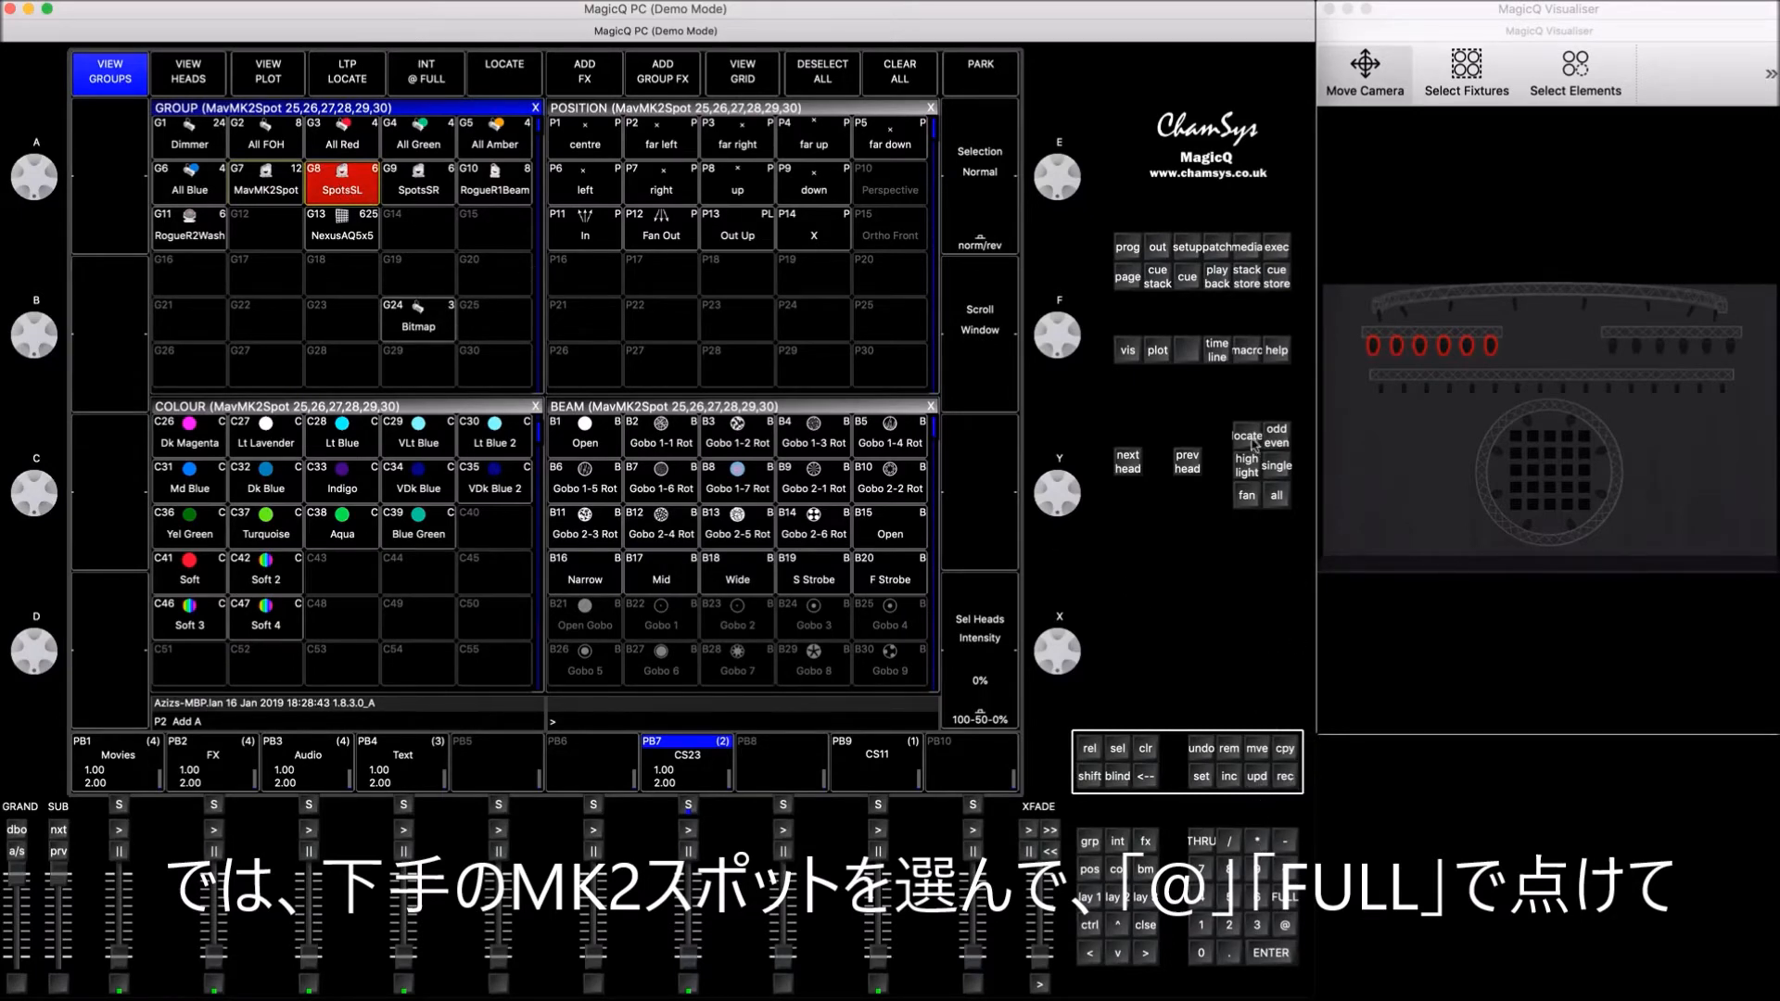
{"action": "left_click", "coordinate": [1285, 924]}
{"action": "left_click", "coordinate": [1285, 897]}
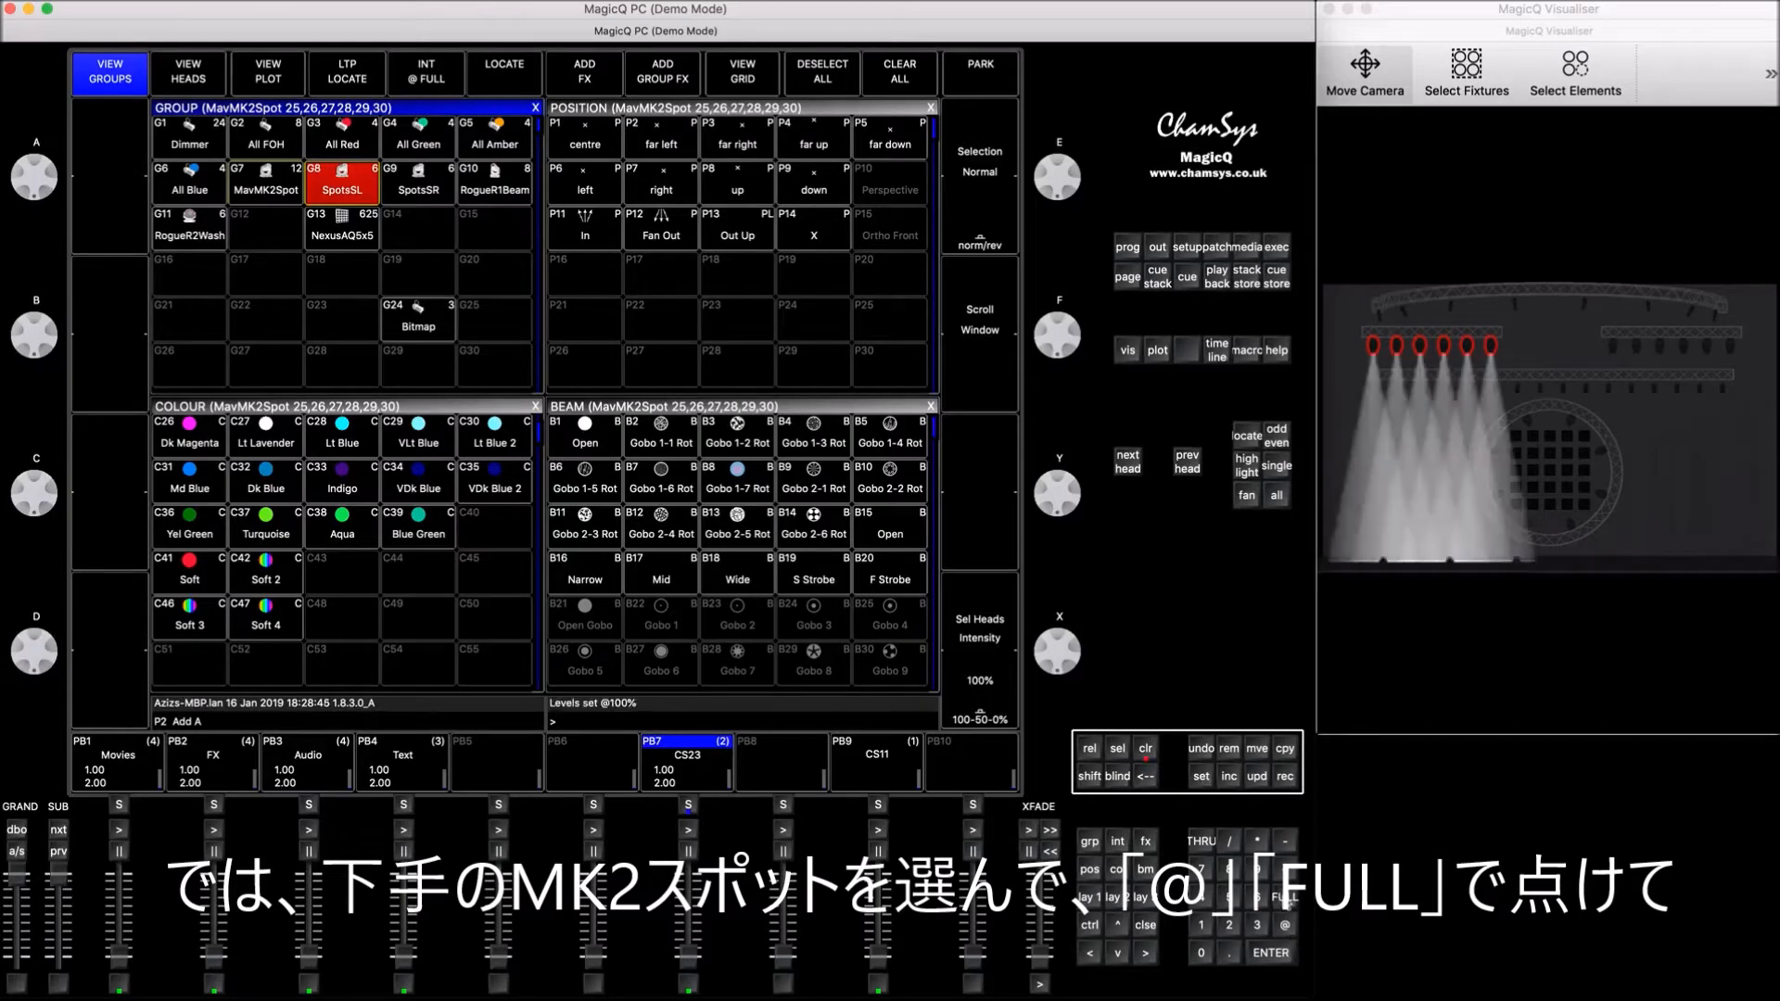
{"action": "left_click", "coordinate": [180, 618]}
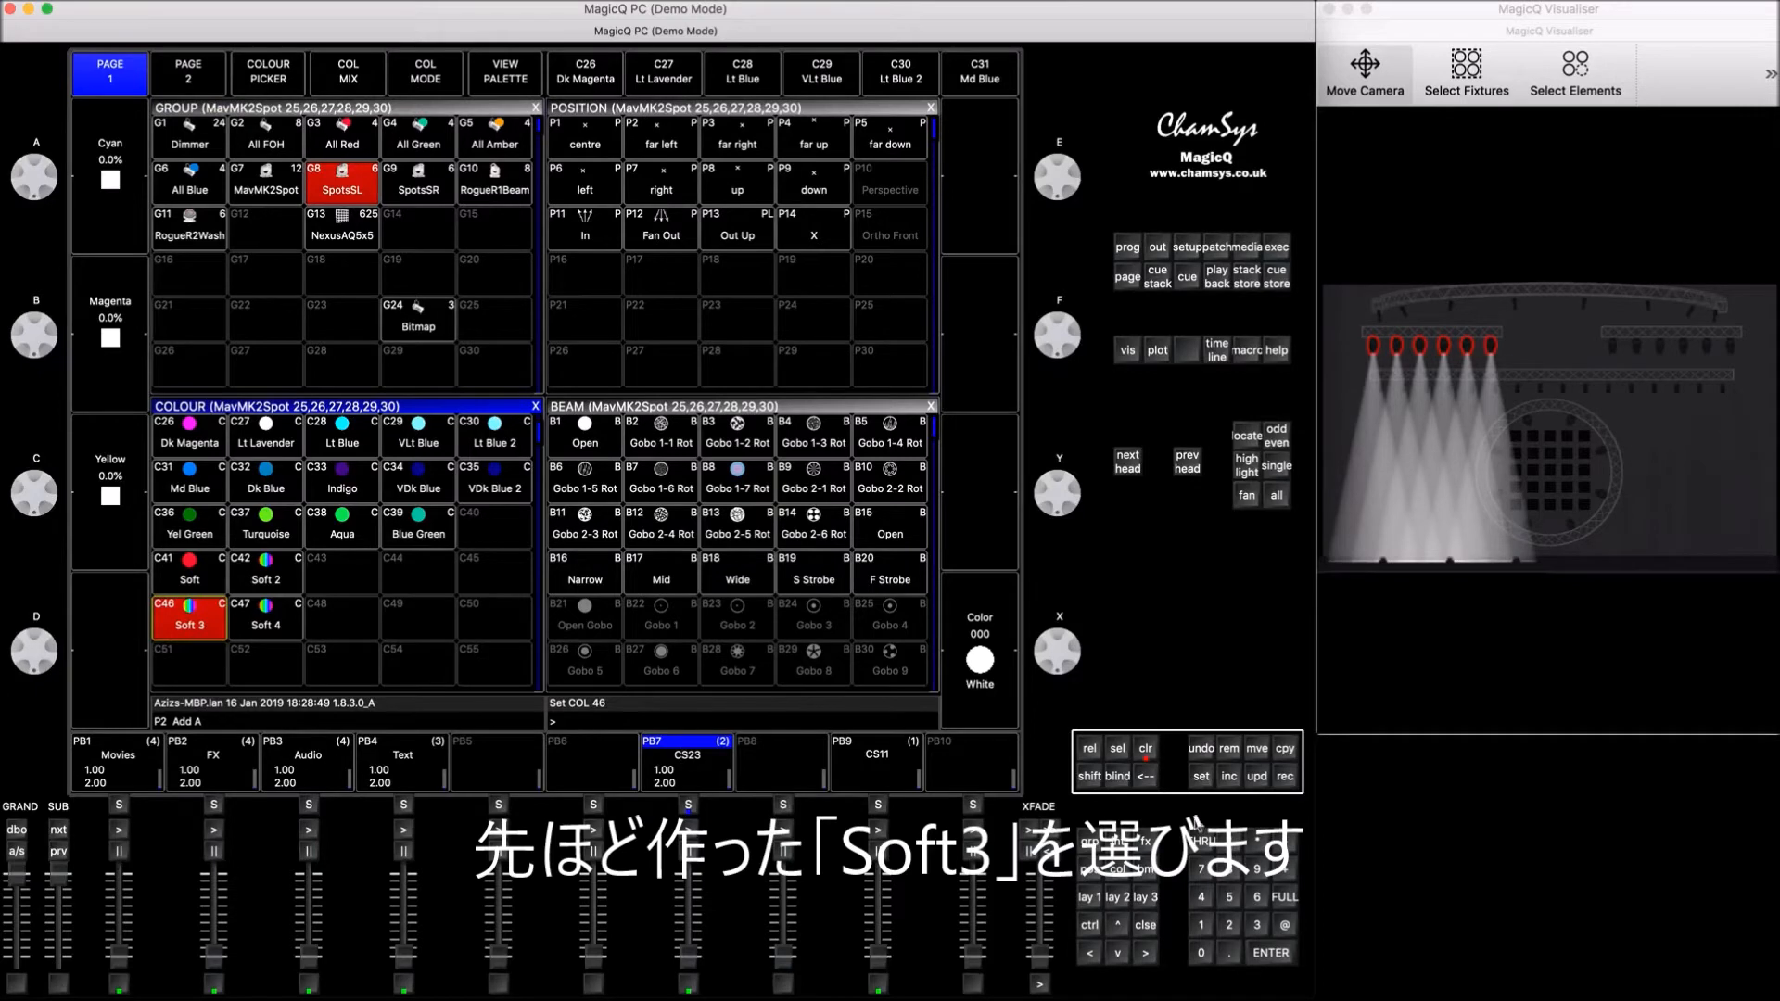
Step: Record the SpotsSL look with Soft 3 as a cue on empty playback 10 and clear the programmer
{"action": "left_click", "coordinate": [1286, 779]}
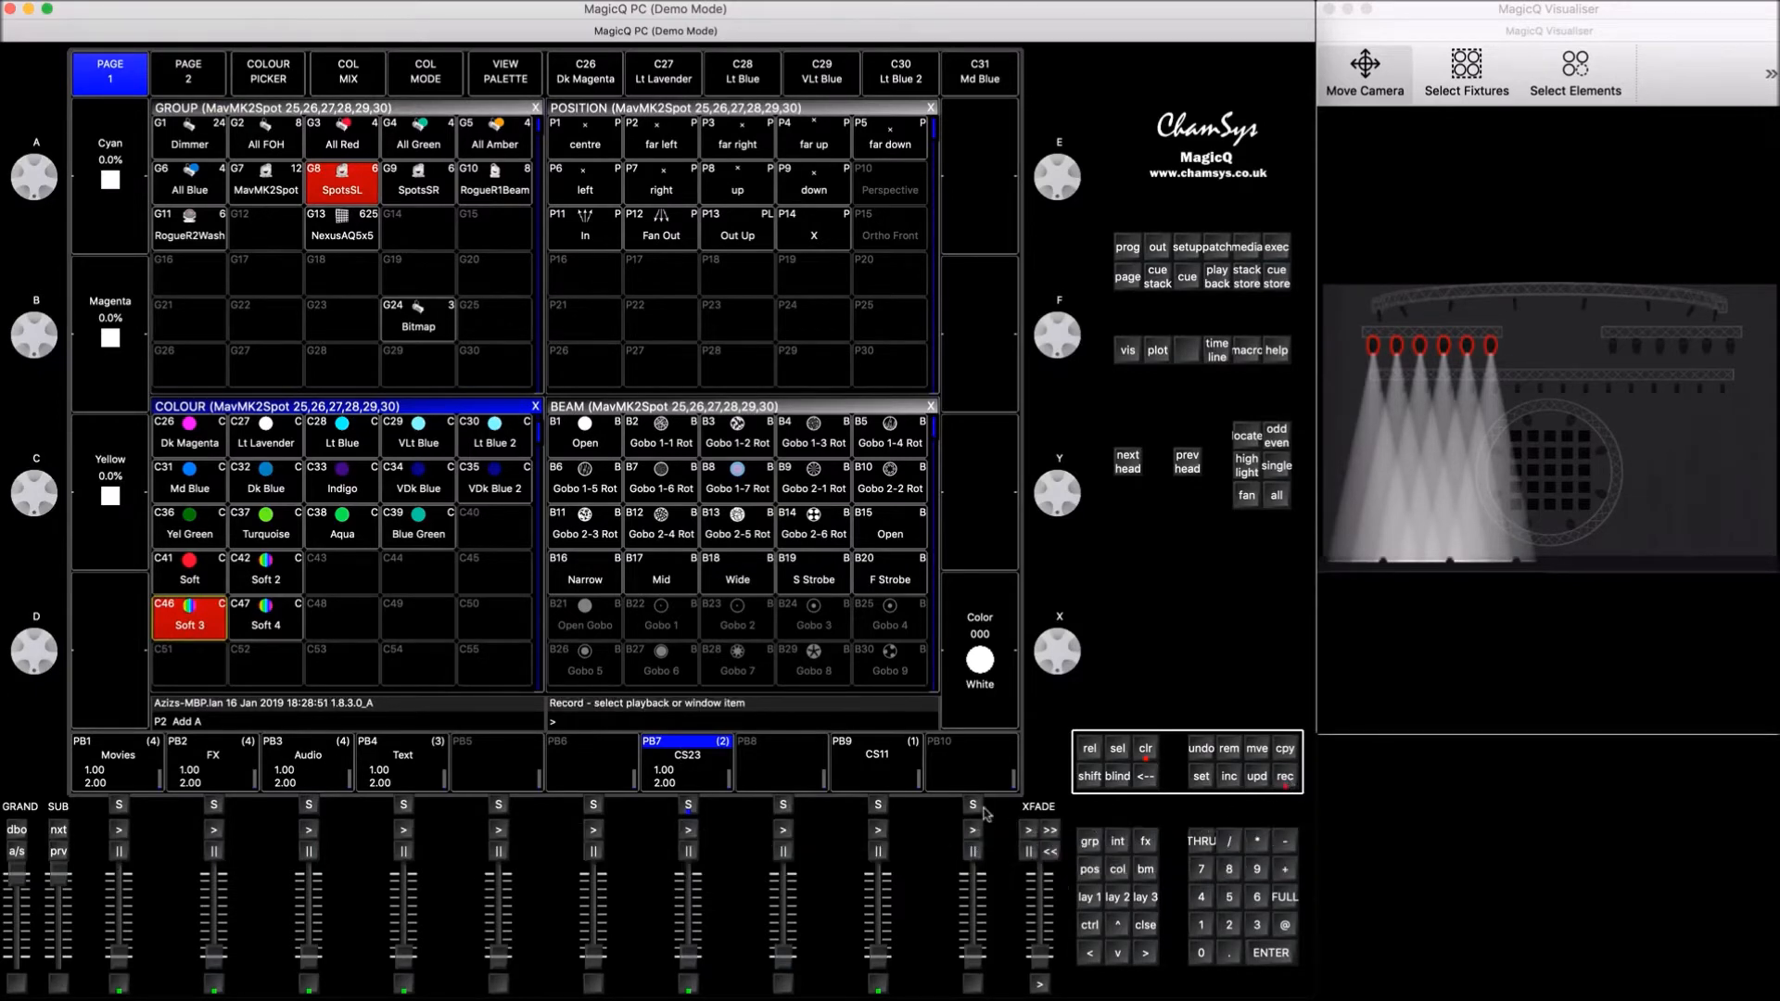
{"action": "left_click", "coordinate": [971, 806]}
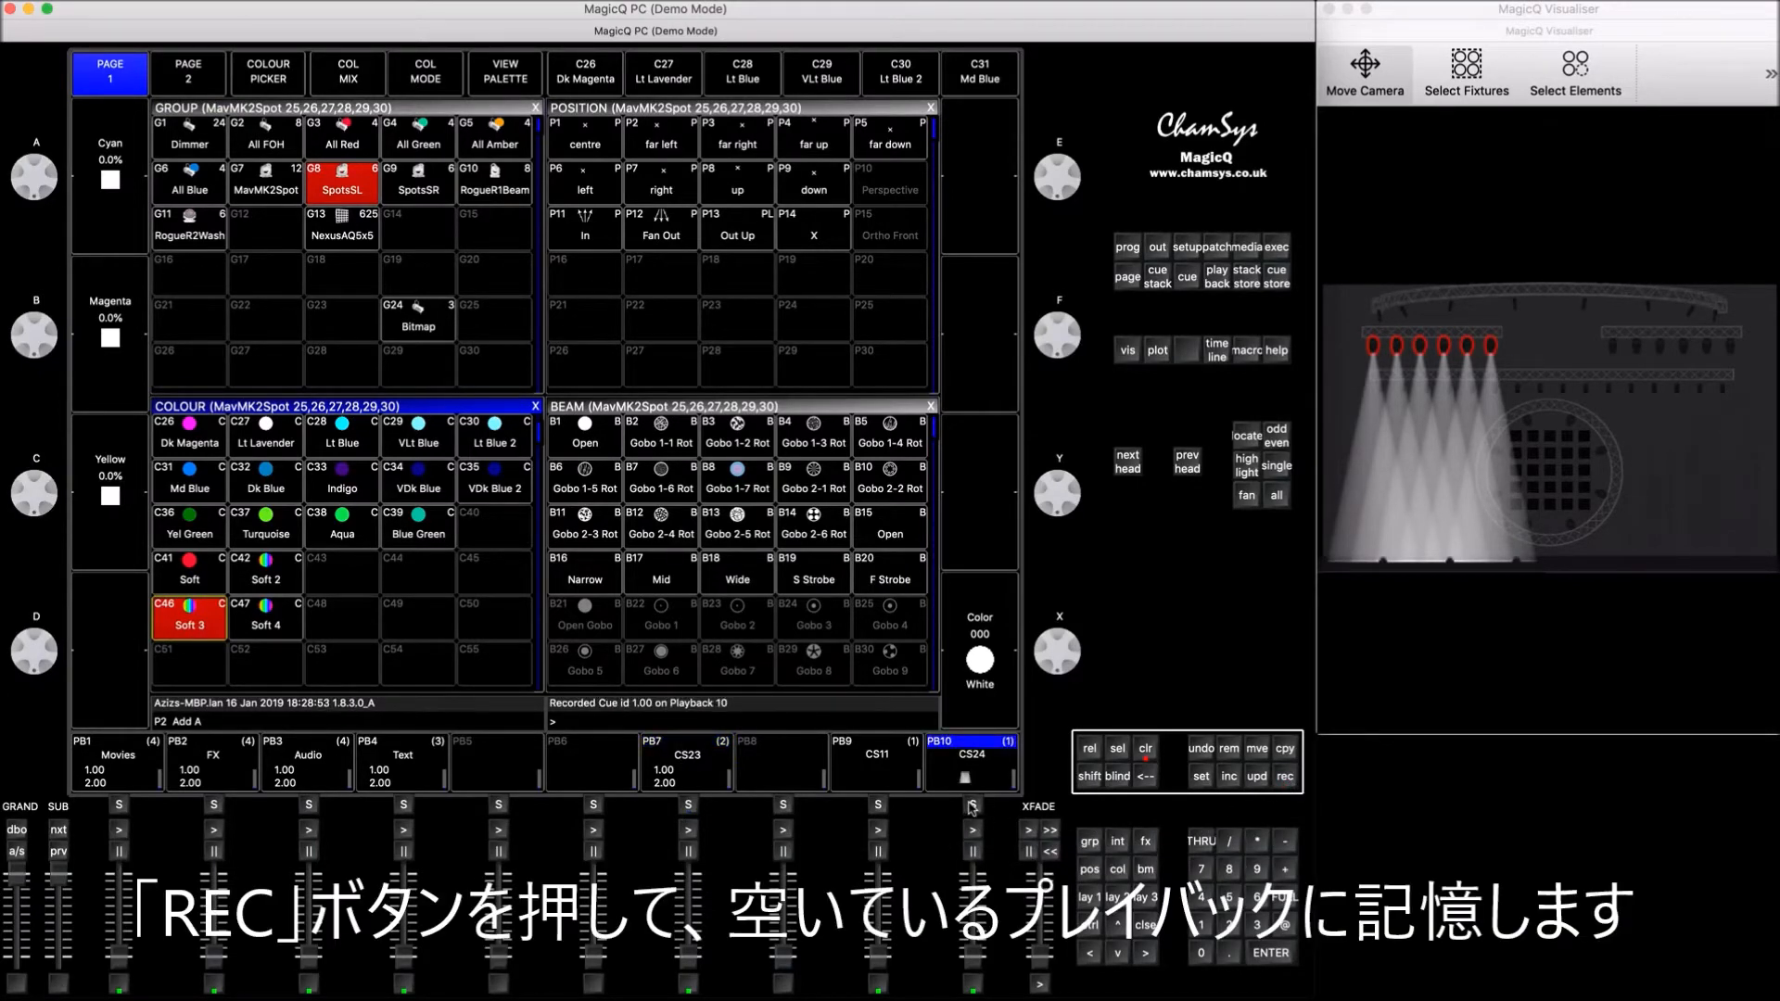
{"action": "left_click", "coordinate": [1147, 749]}
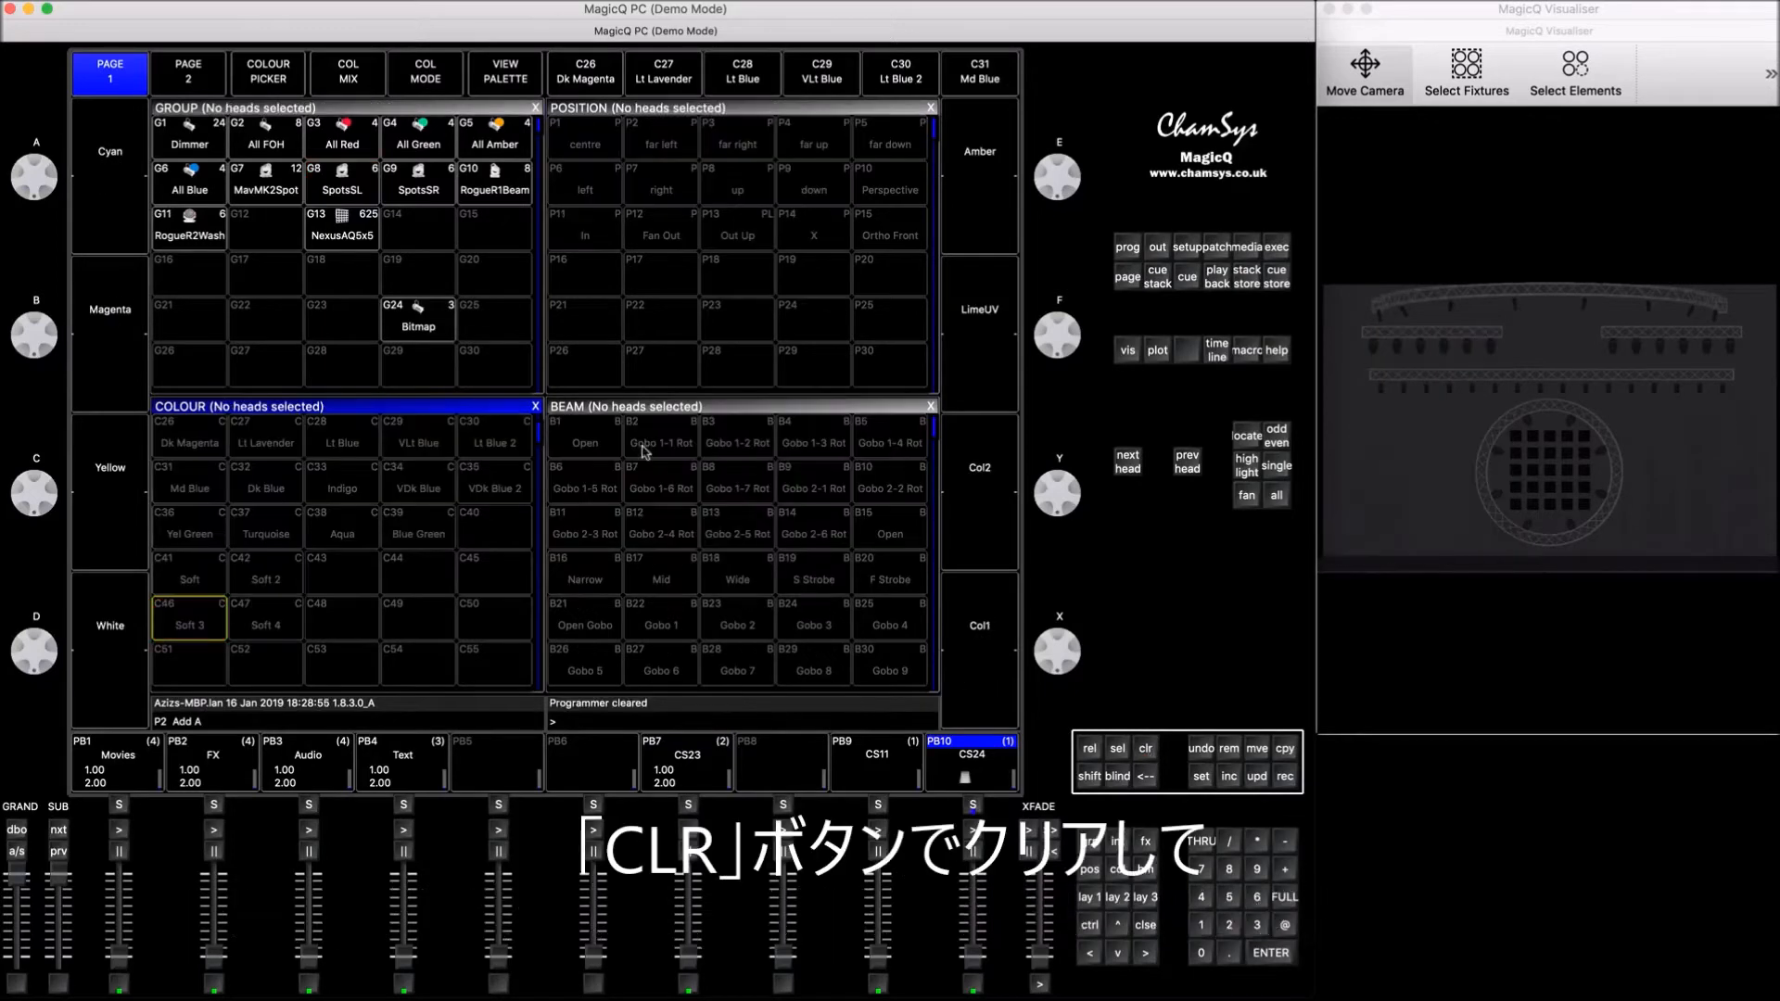
Step: Bring the SpotsSR group to full intensity with the Soft 4 palette and record it as the second cue on playback 10
{"action": "left_click", "coordinate": [422, 188]}
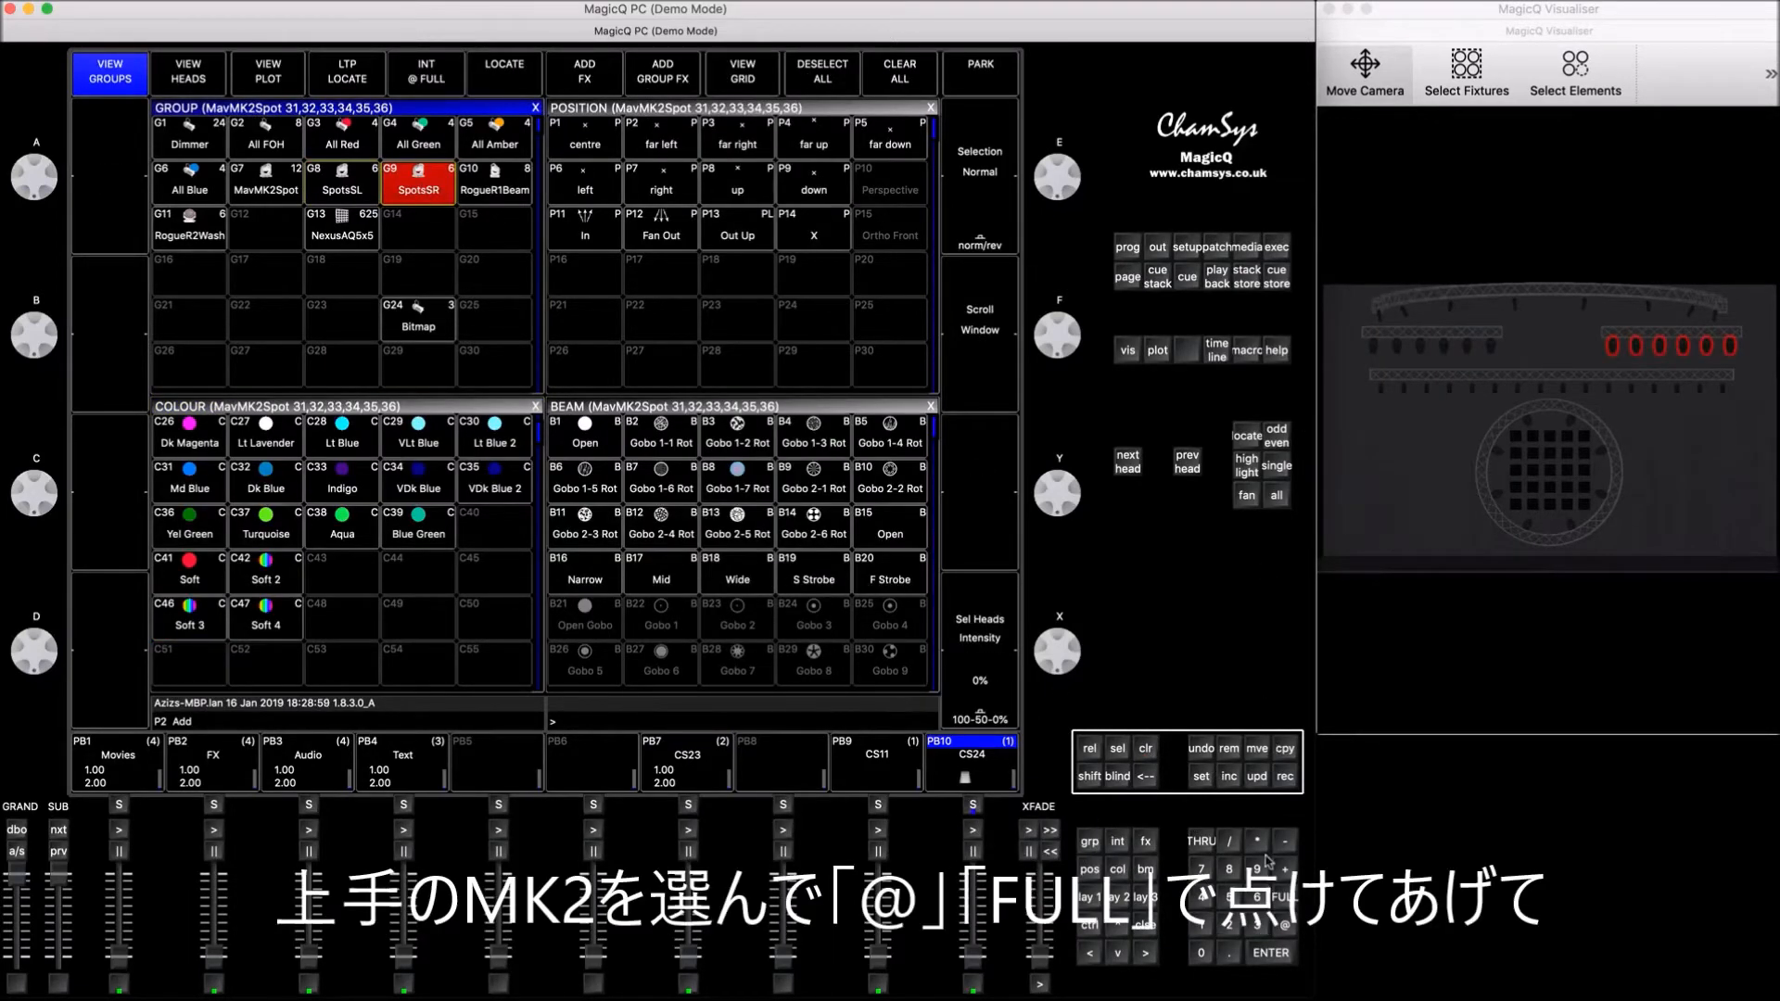
{"action": "left_click", "coordinate": [1285, 925]}
{"action": "left_click", "coordinate": [1283, 897]}
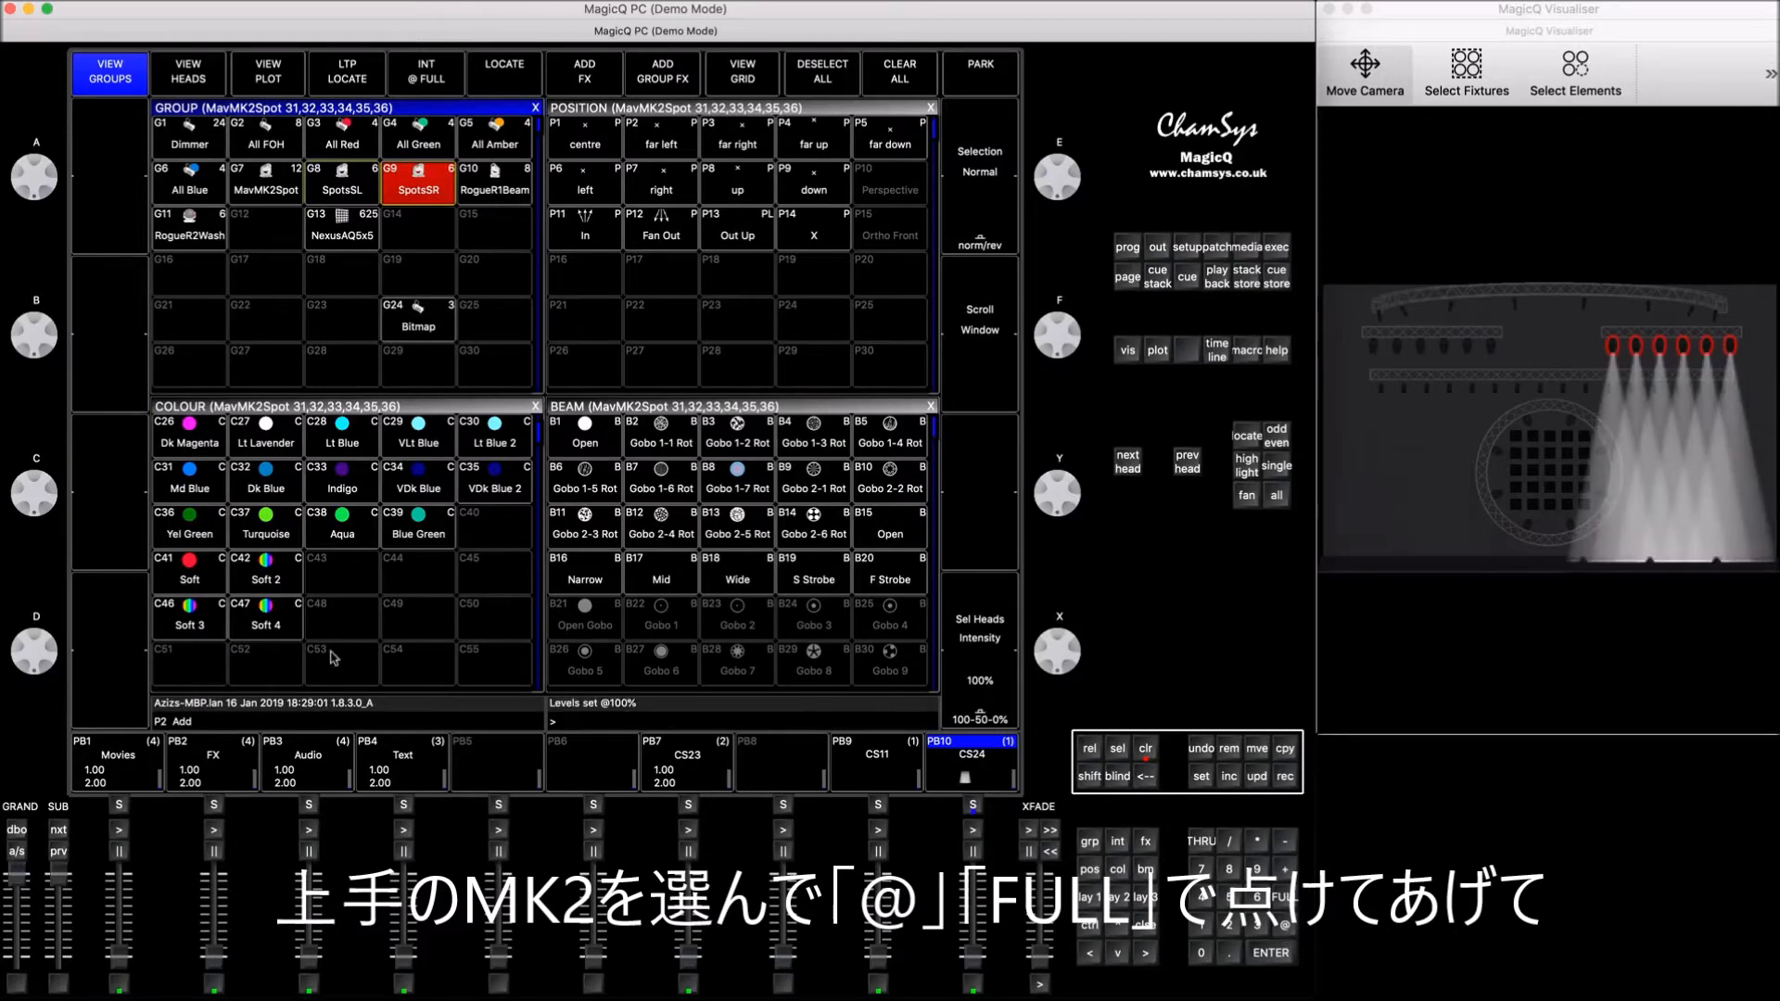
{"action": "left_click", "coordinate": [268, 623]}
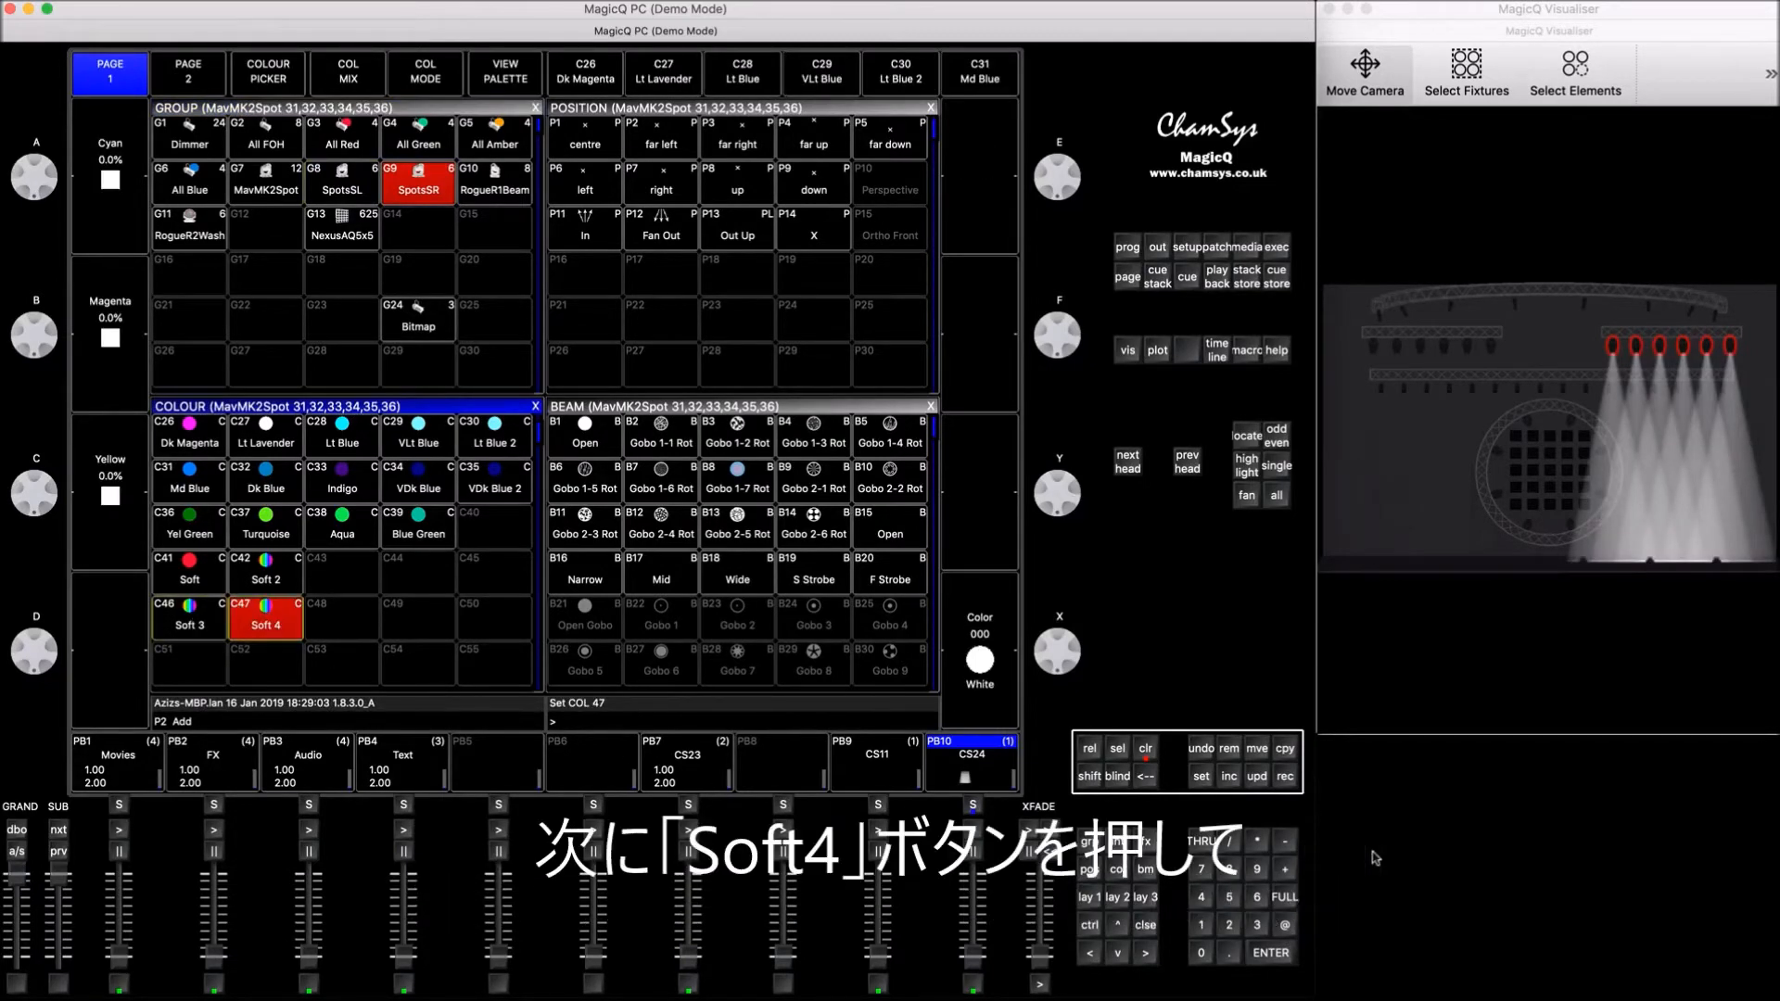
{"action": "left_click", "coordinate": [1293, 780]}
{"action": "left_click", "coordinate": [1000, 761]}
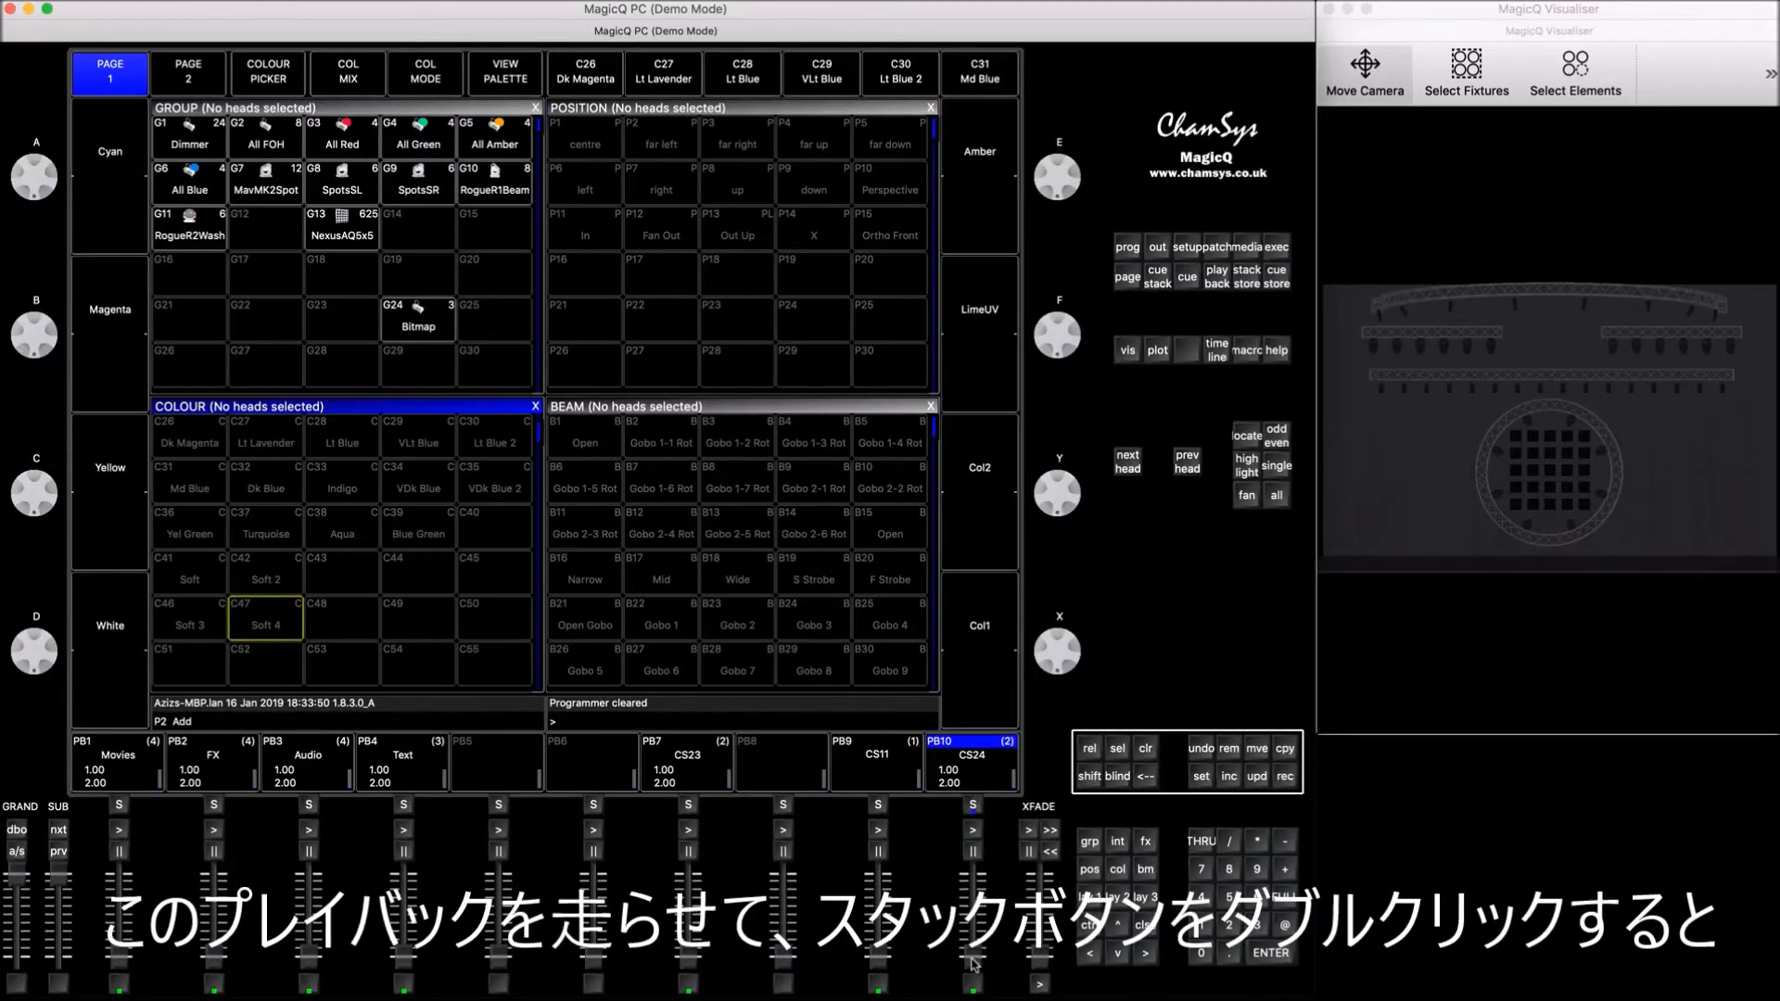
Step: Run playback 10 and check its two cues in the cue stack, then bring the playback back down
{"action": "left_click_drag", "start_coordinate": [975, 961], "coordinate": [992, 795]}
{"action": "double_click", "coordinate": [973, 805]}
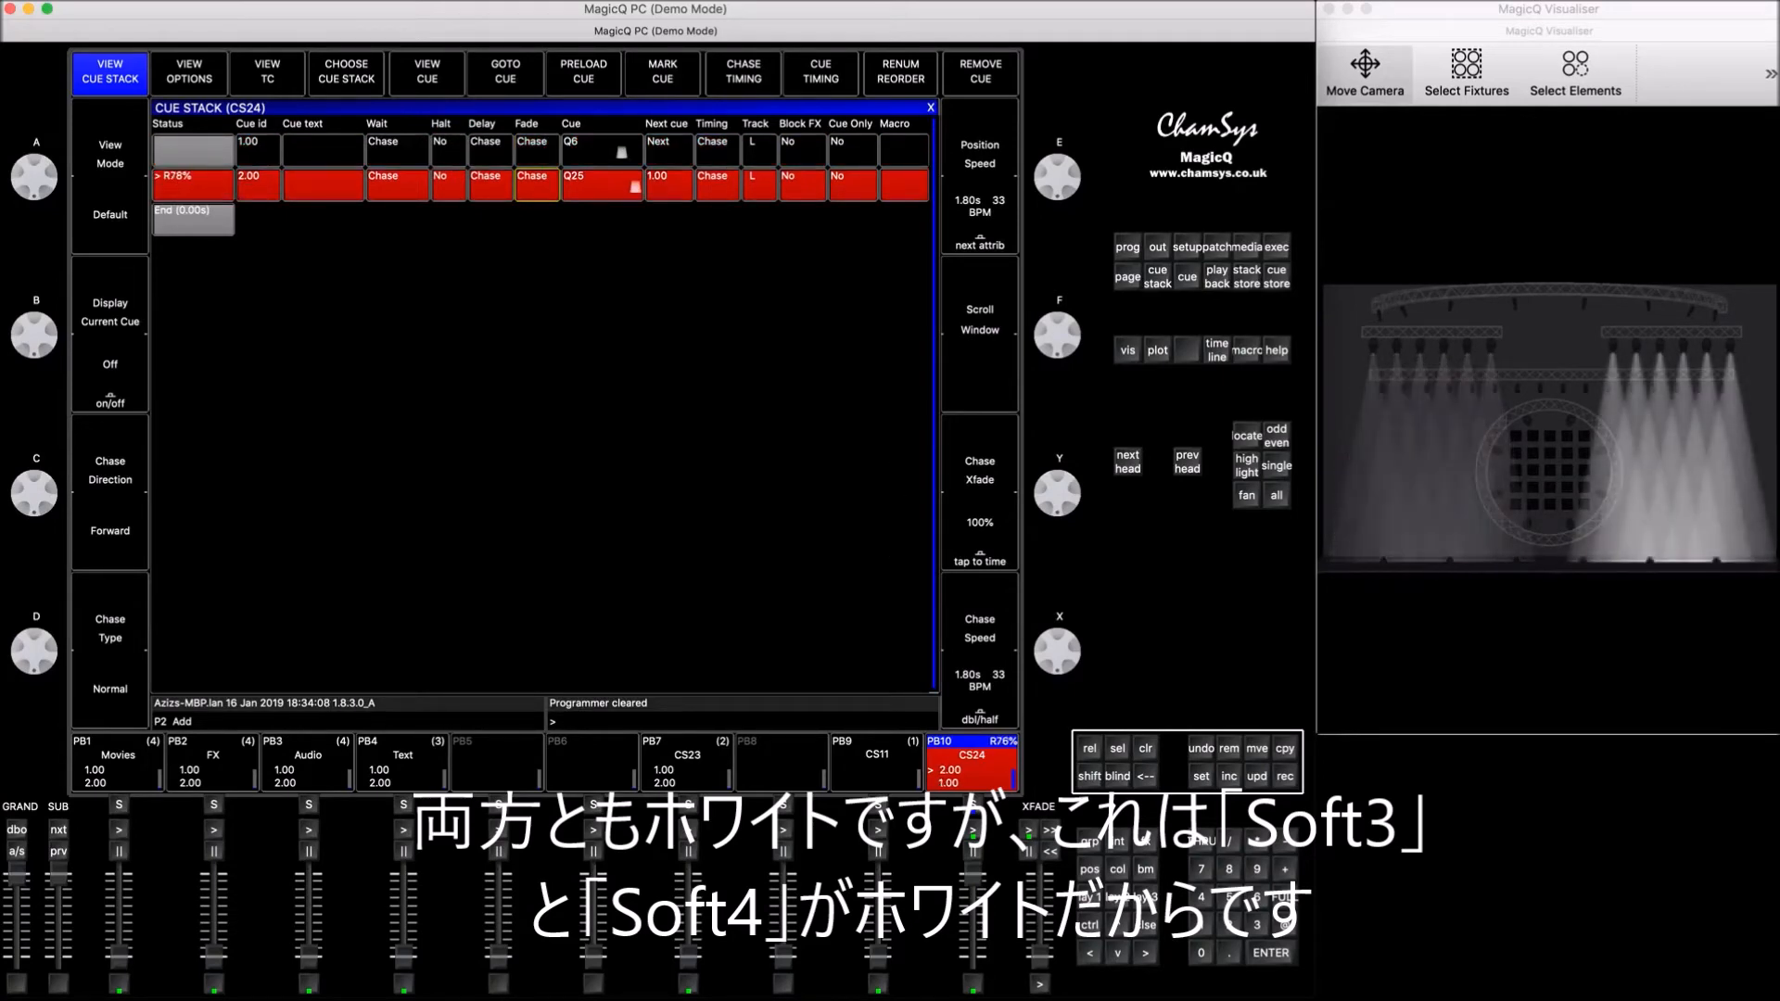
{"action": "left_click", "coordinate": [1146, 925]}
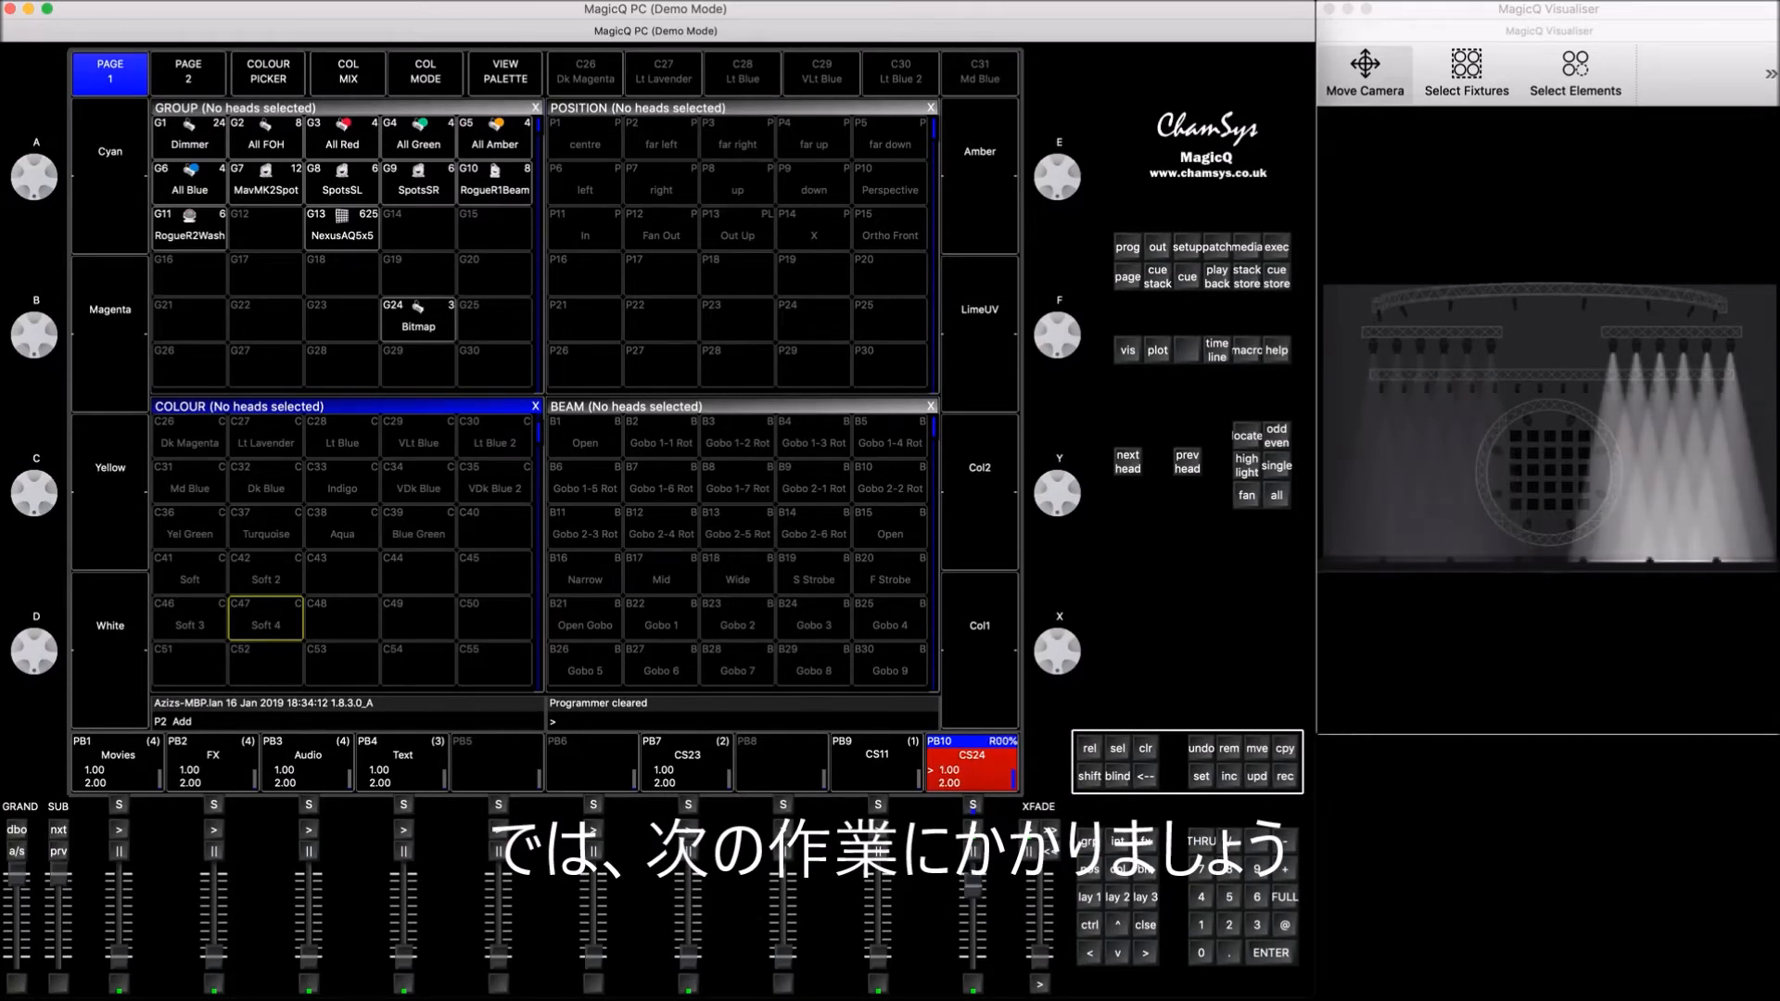
{"action": "left_click_drag", "start_coordinate": [978, 893], "coordinate": [970, 995]}
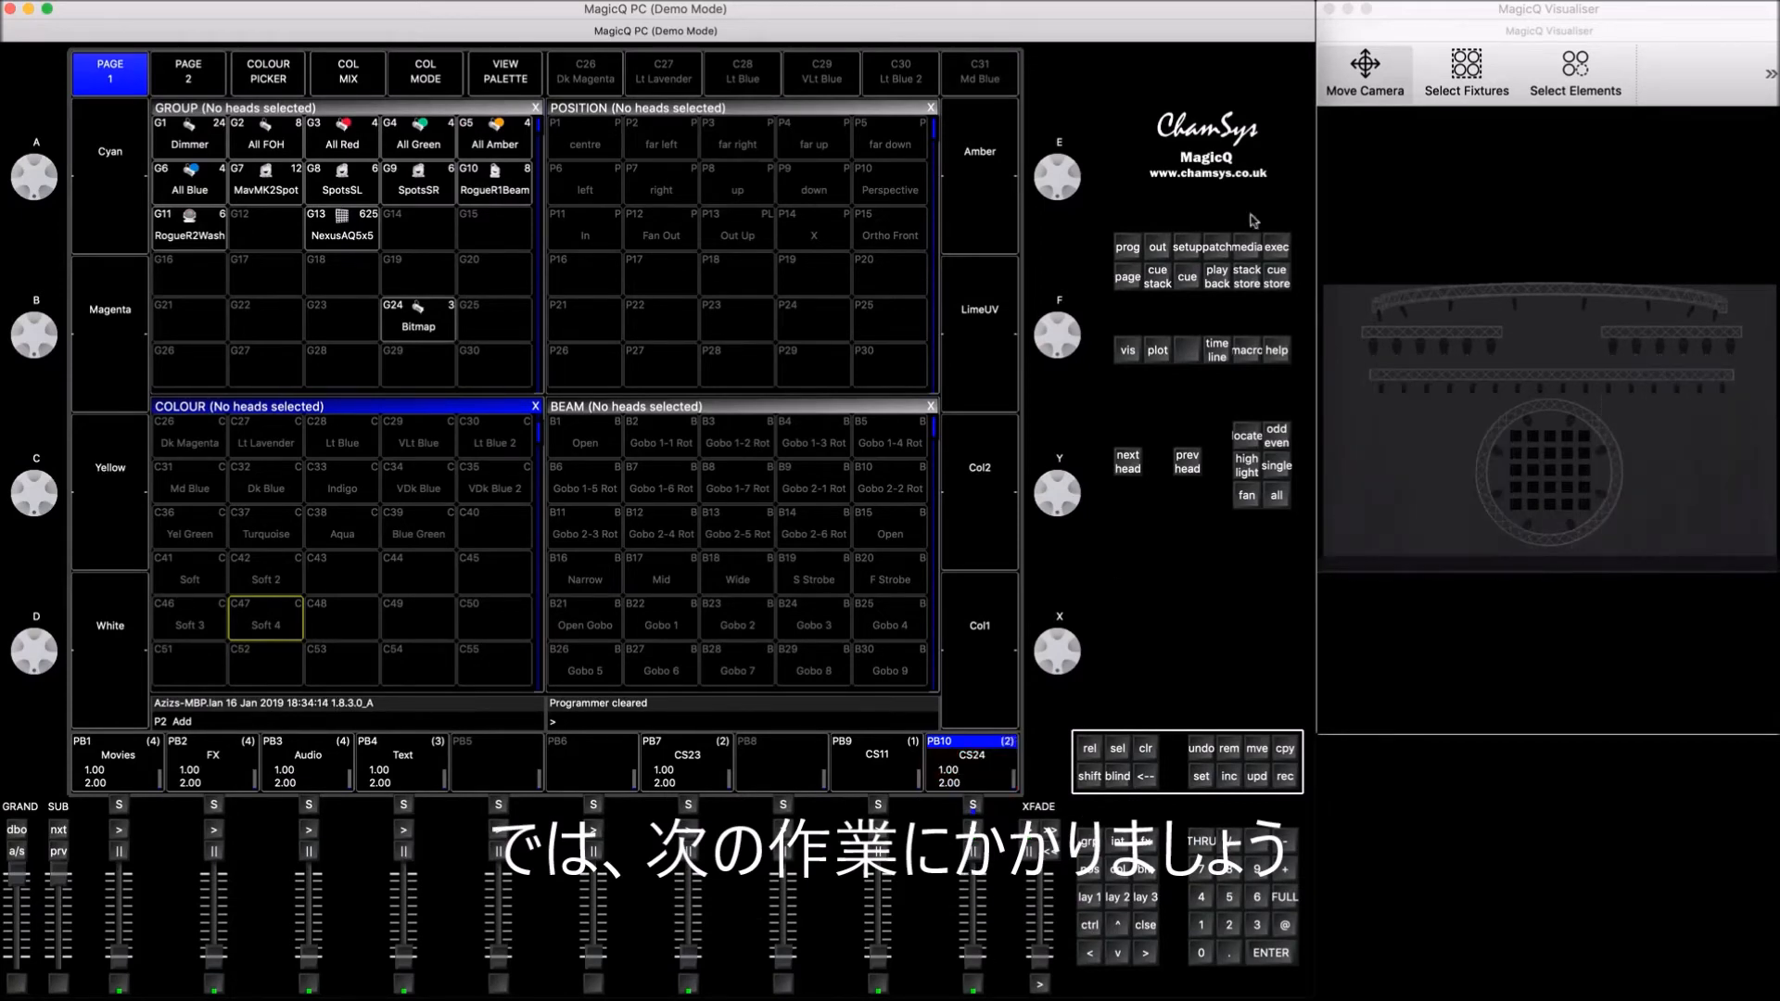
Step: Copy the SpotsSL and SpotsSR groups into the first two cells of execute page 3
{"action": "left_click", "coordinate": [1276, 248]}
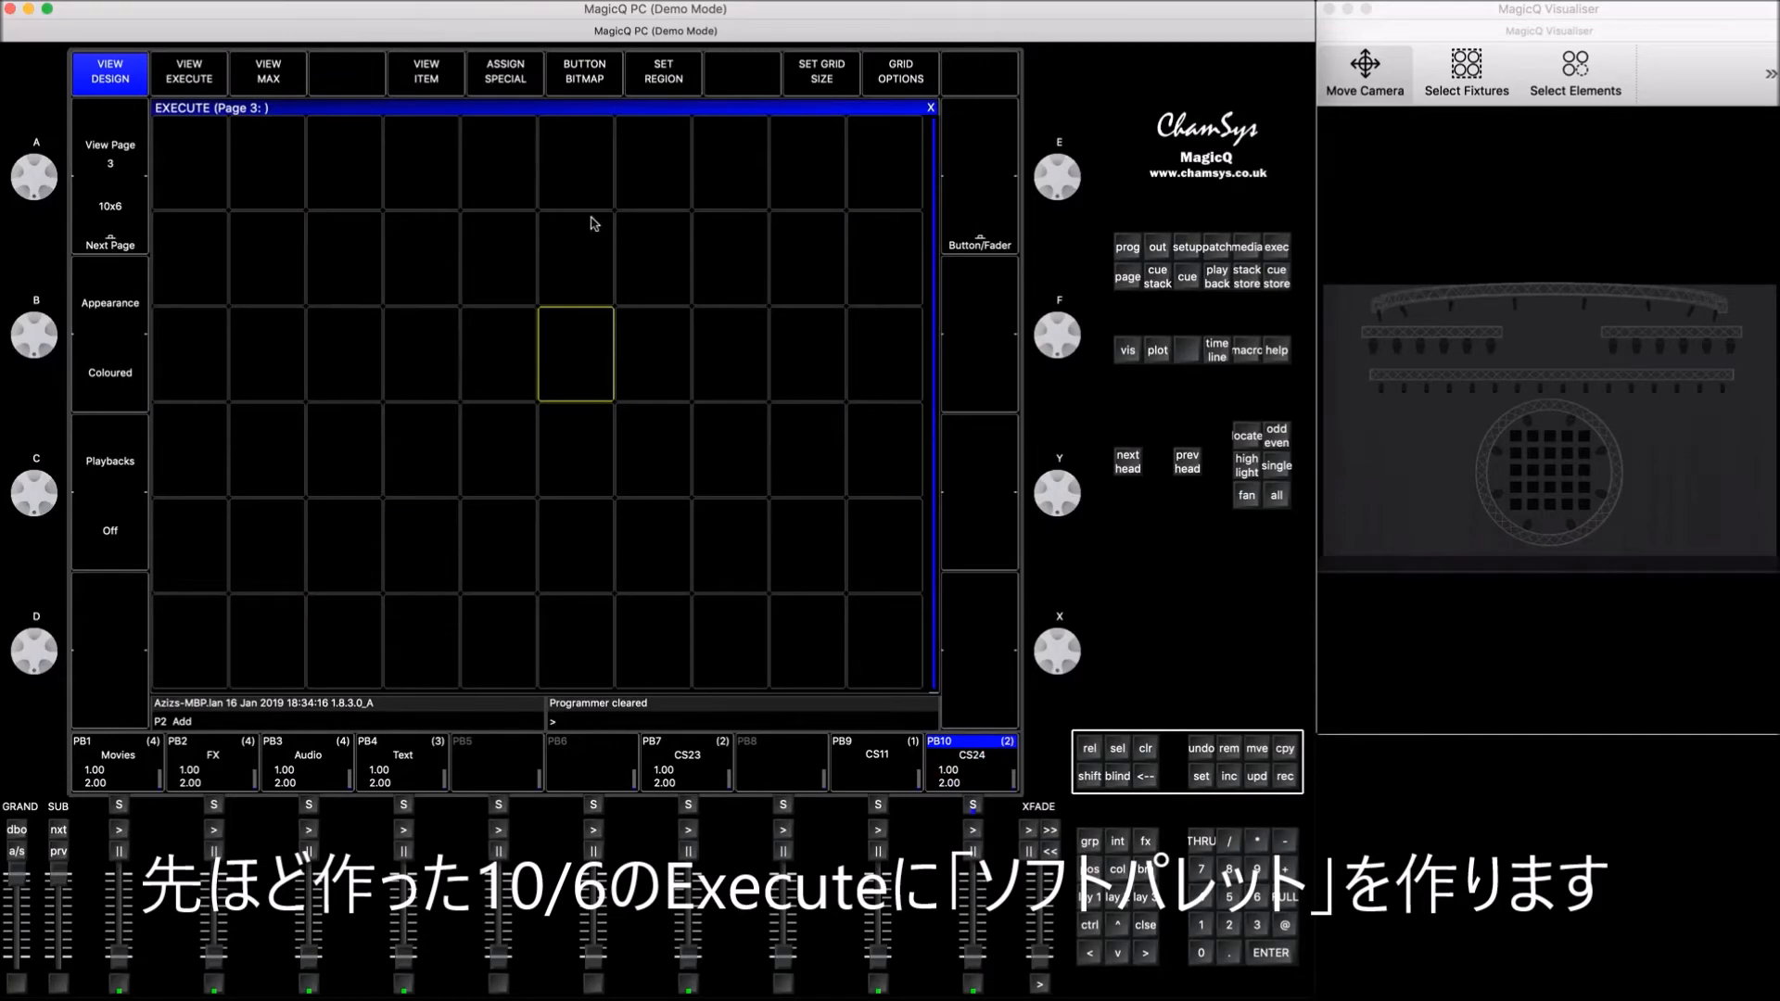
{"action": "left_click", "coordinate": [1140, 925]}
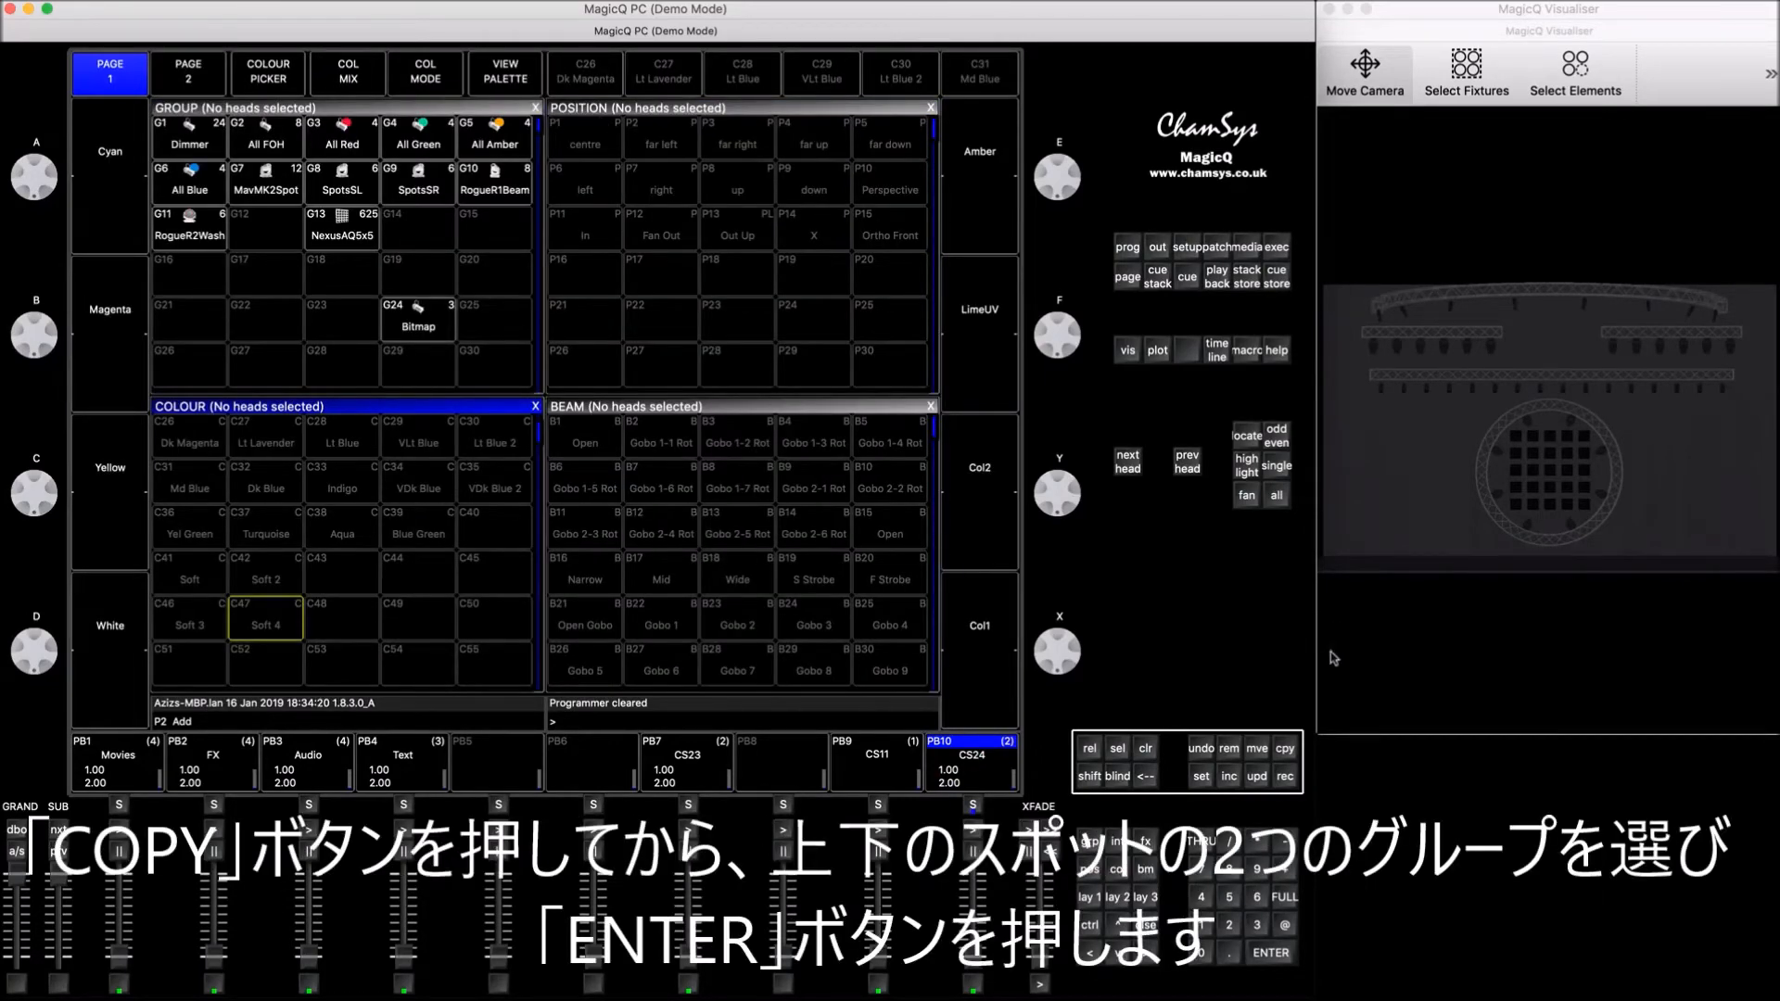
{"action": "left_click", "coordinate": [1283, 751]}
{"action": "left_click", "coordinate": [319, 188]}
{"action": "left_click", "coordinate": [420, 191]}
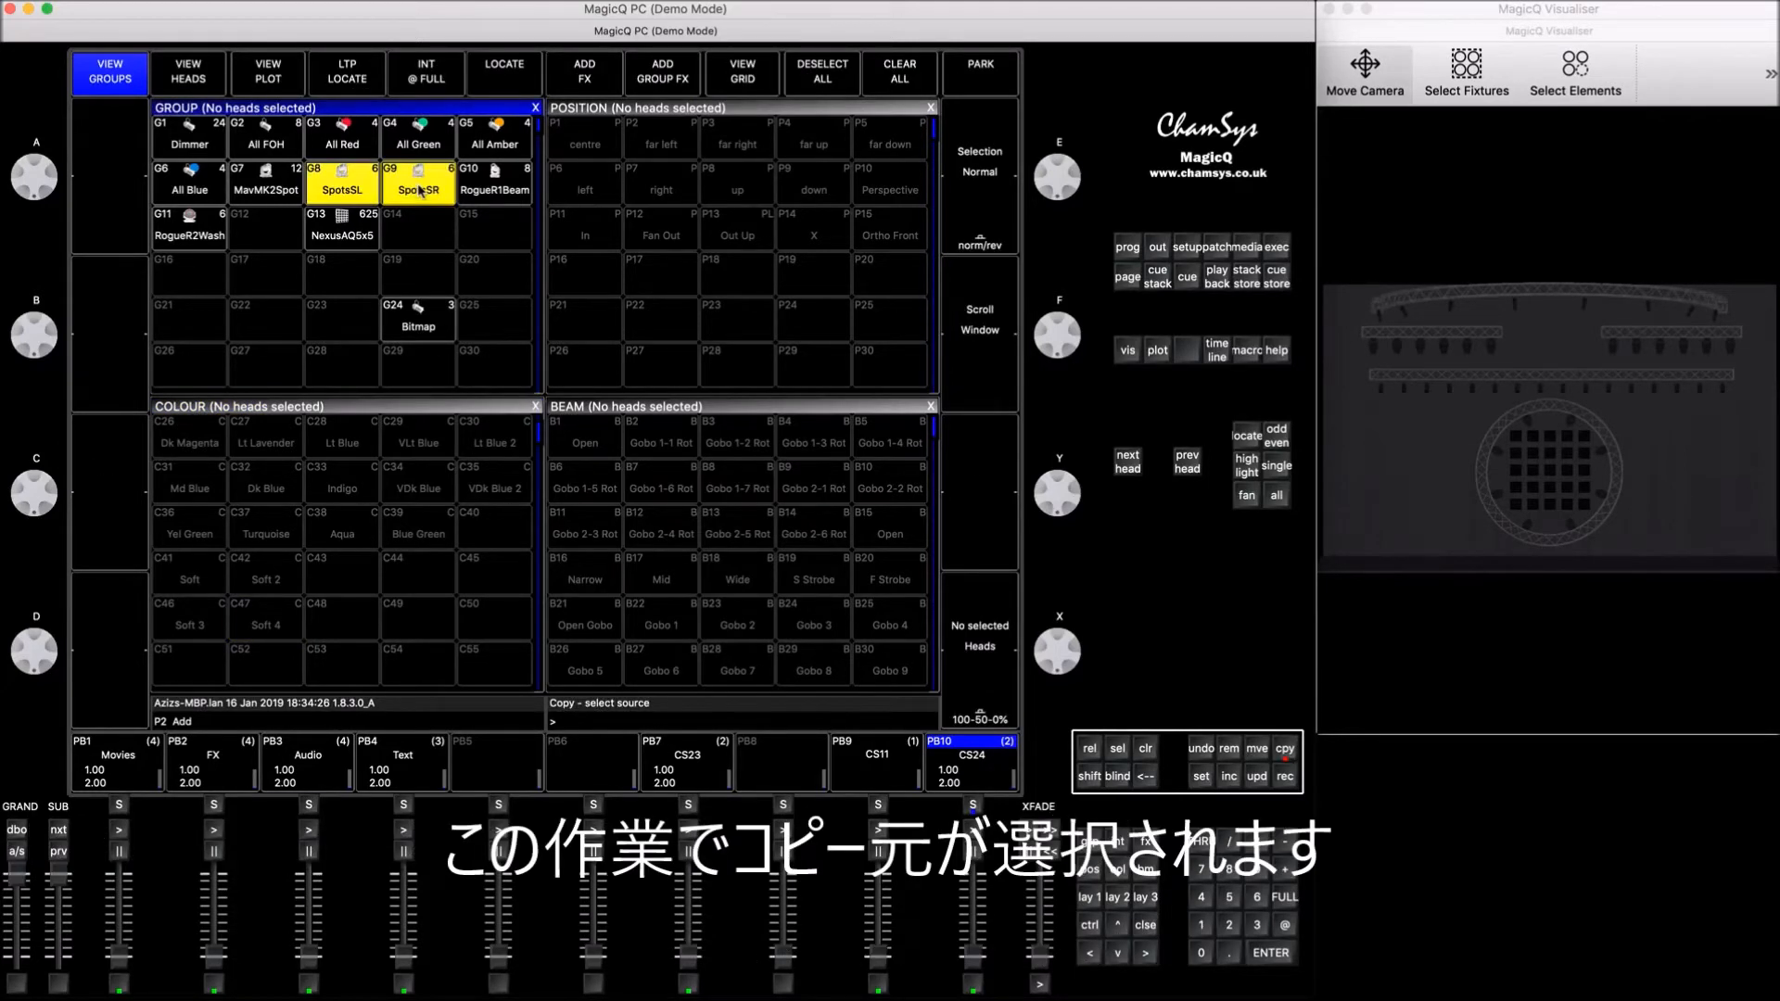
{"action": "key", "text": "Return"}
{"action": "left_click", "coordinate": [1278, 247]}
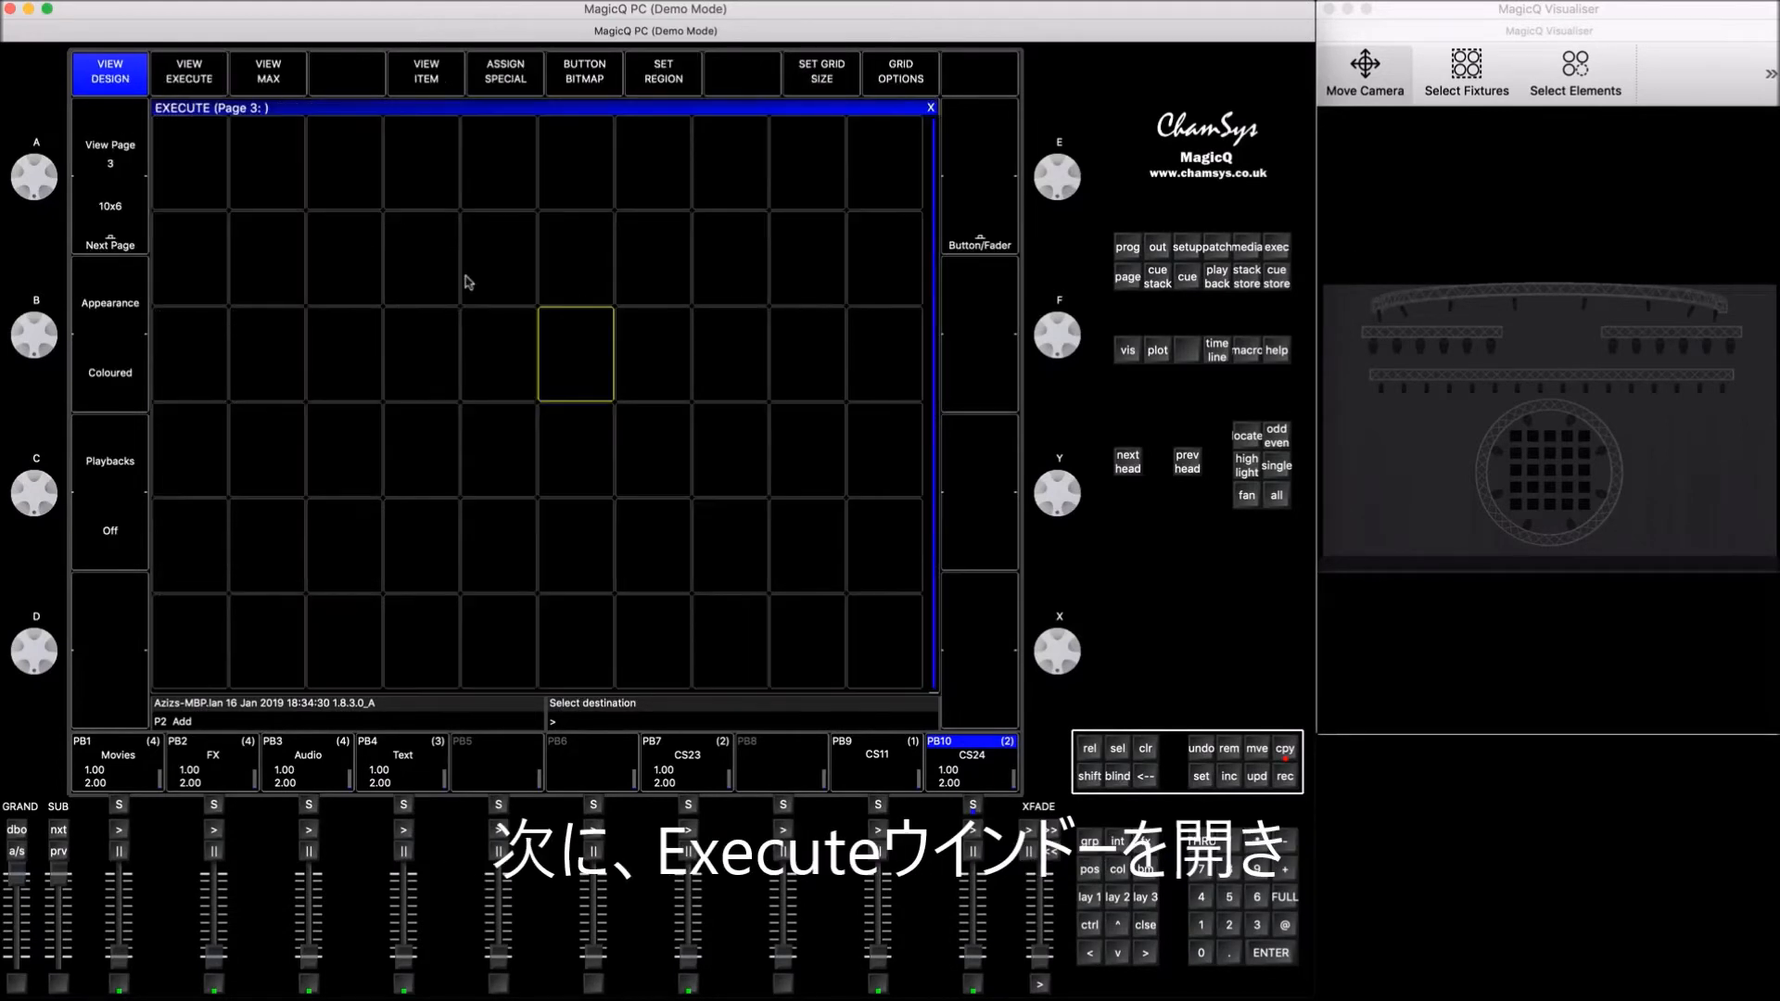
{"action": "left_click", "coordinate": [195, 189]}
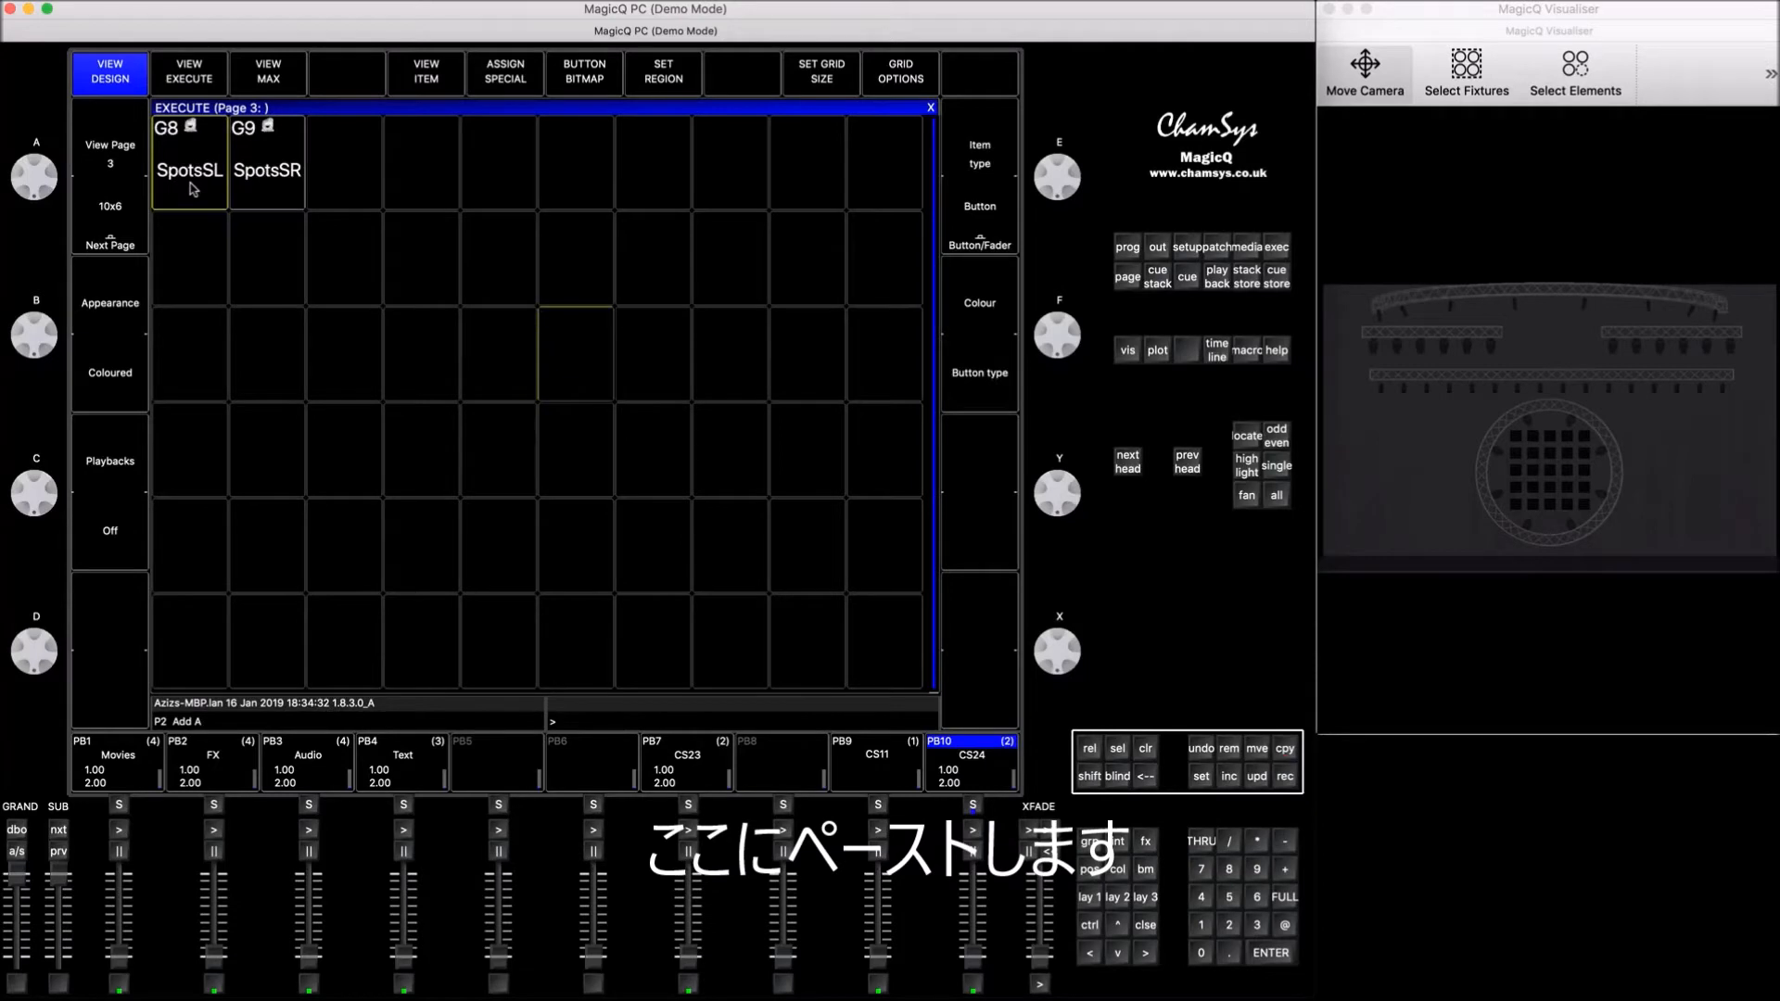
Step: Move the SpotsSR item on the execute page to the cell directly below SpotsSL
{"action": "left_click", "coordinate": [1257, 748]}
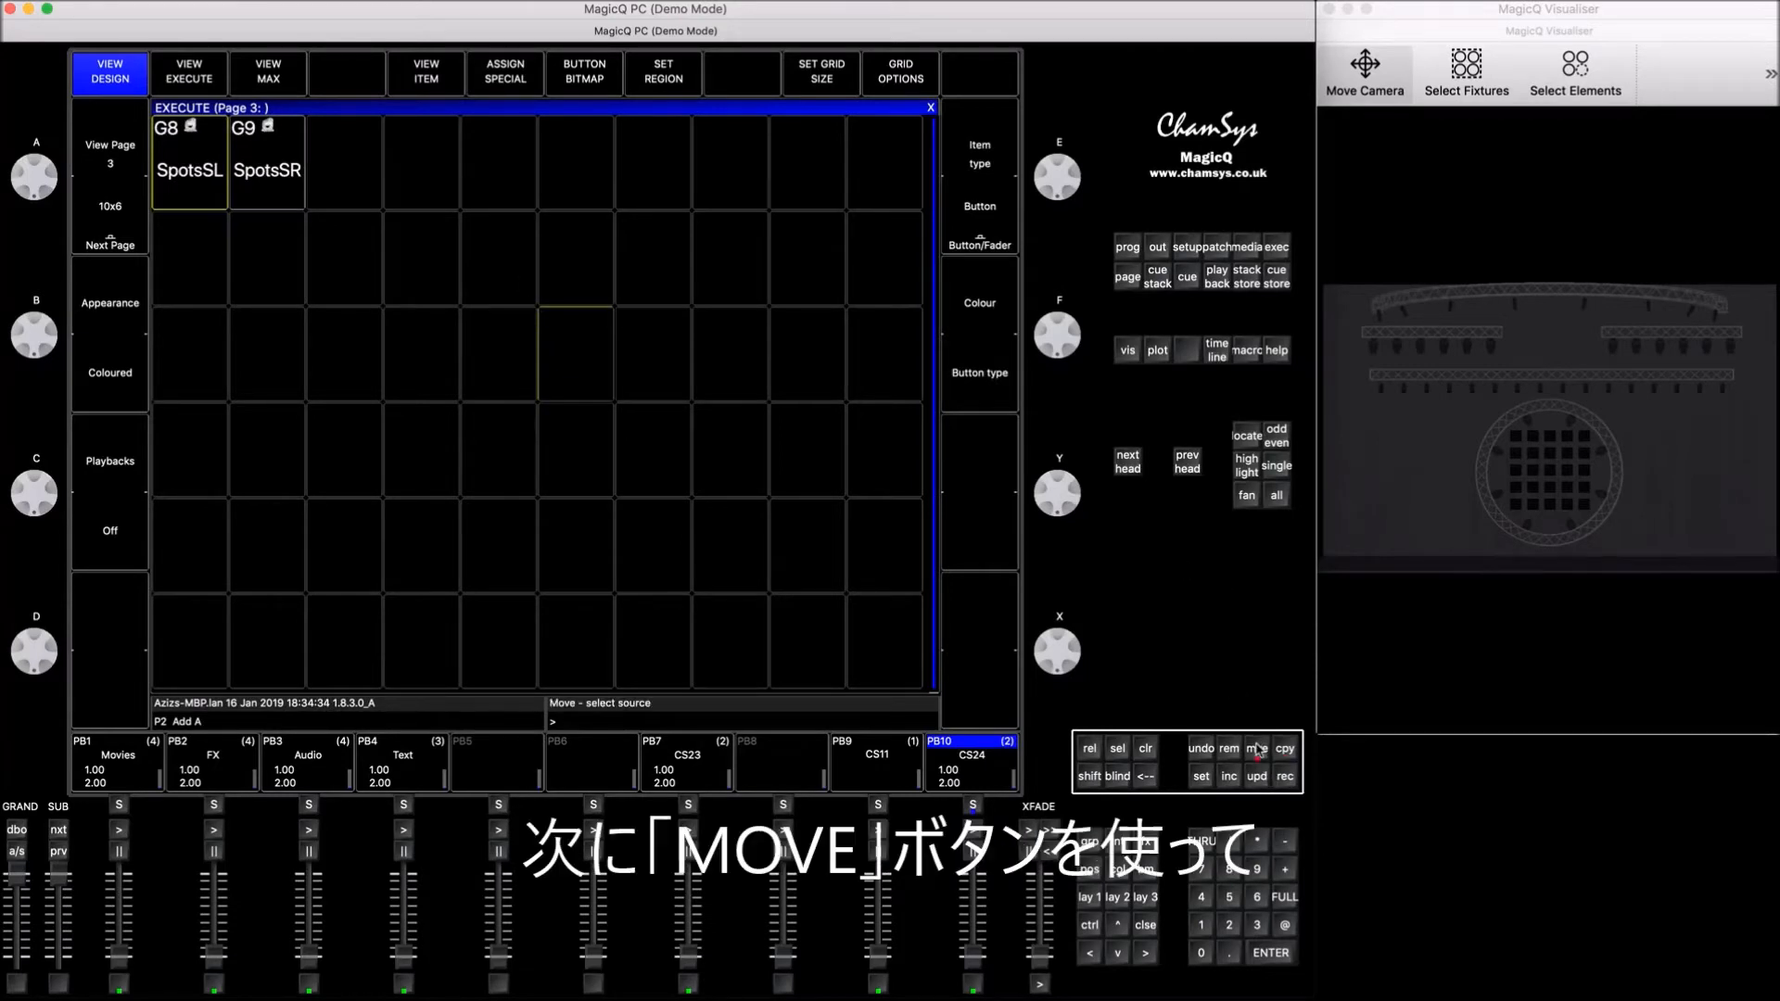
{"action": "left_click", "coordinate": [278, 151]}
{"action": "left_click", "coordinate": [174, 283]}
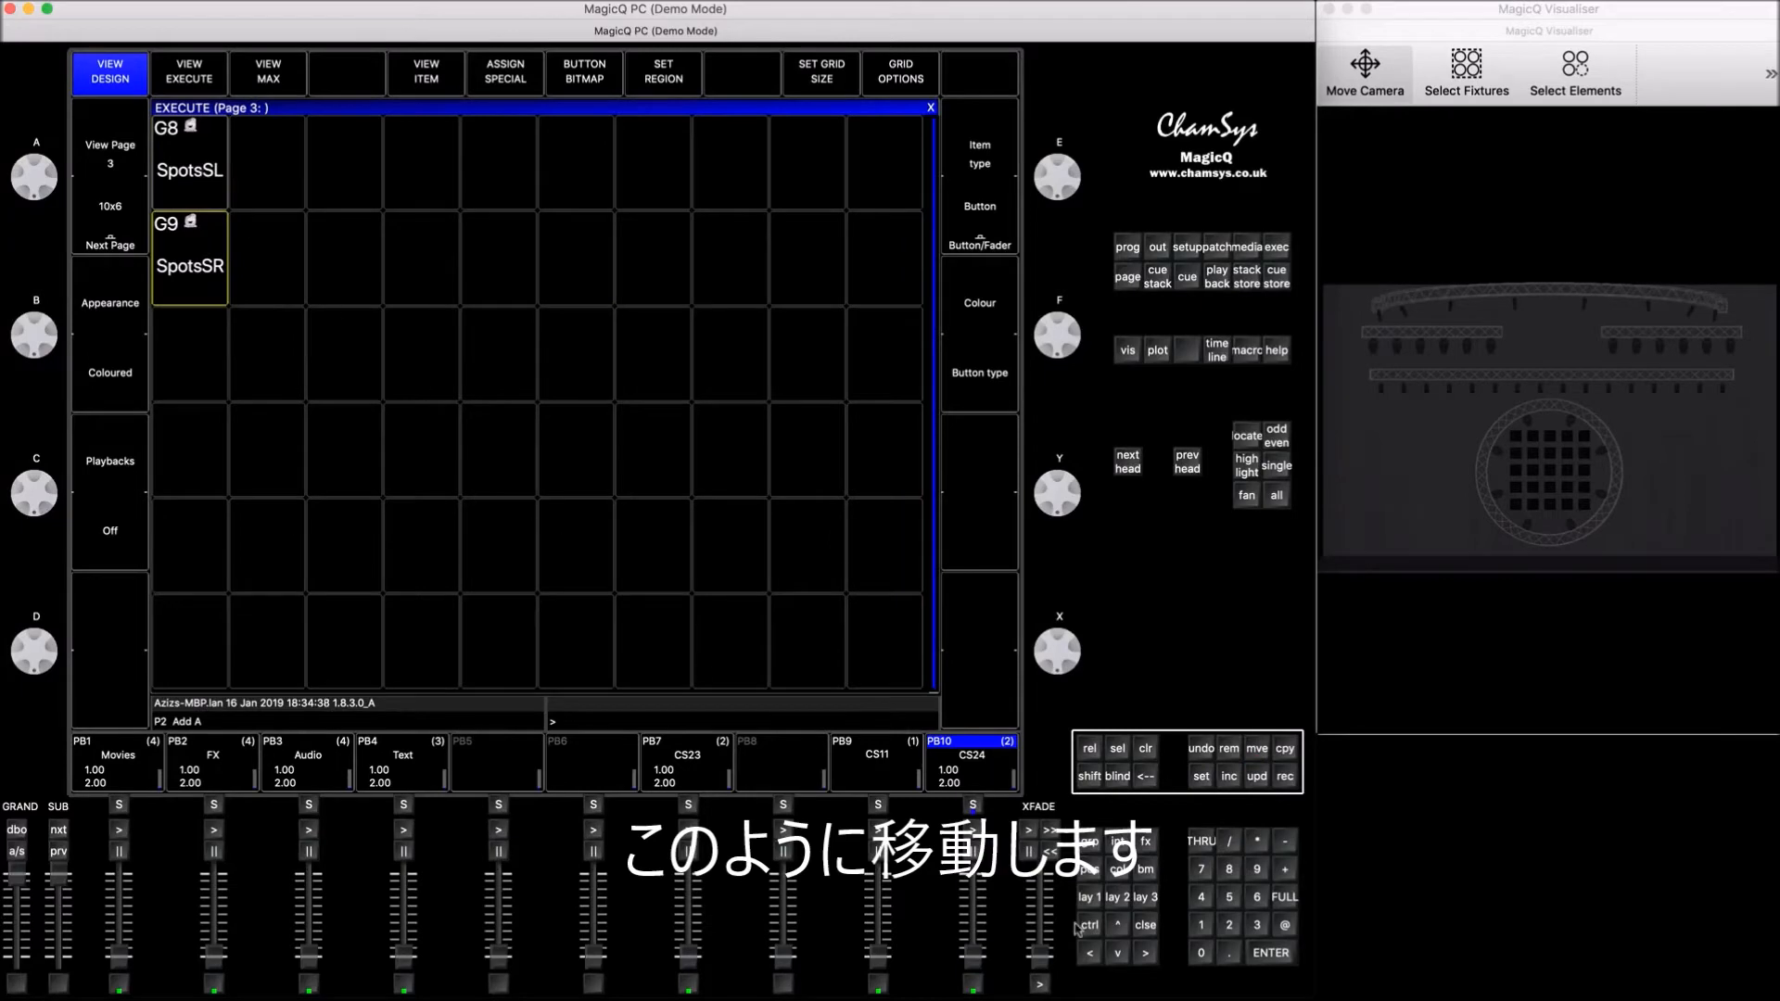
Step: With the MavMK2Spot group selected, copy colour palettes C1 White through C8 Pink onto the execute page beside SpotsSL
{"action": "left_click", "coordinate": [1091, 897]}
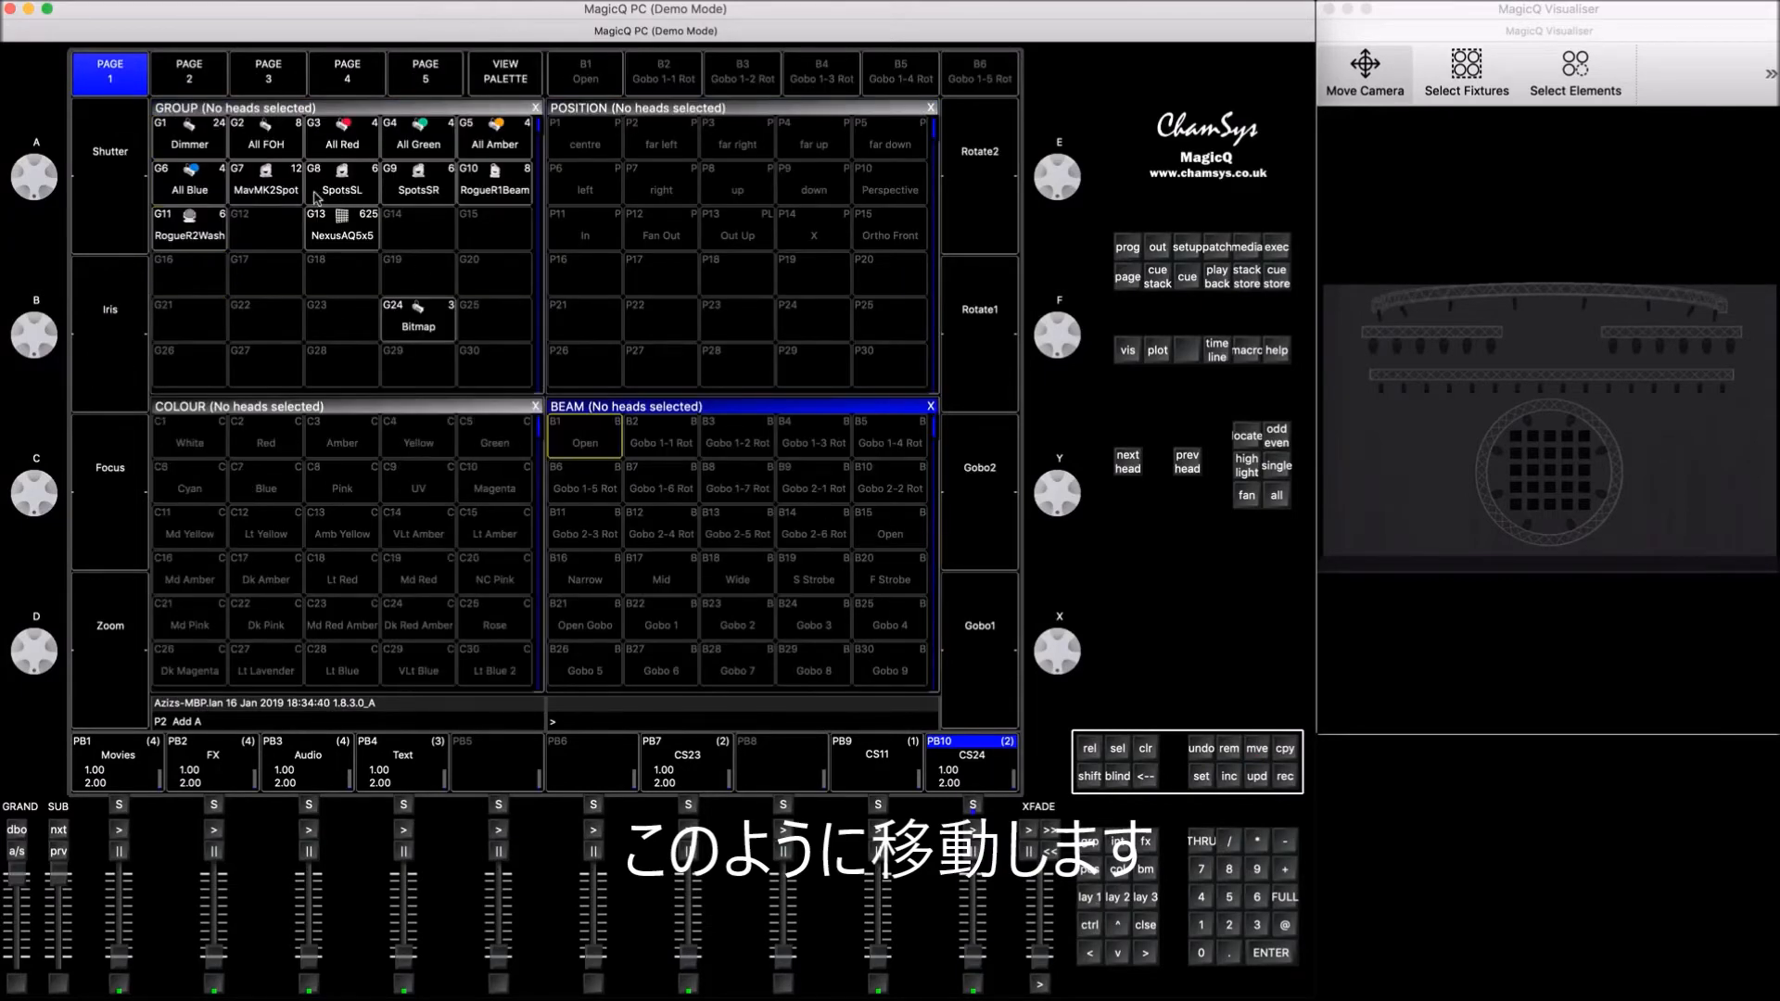
{"action": "left_click", "coordinate": [282, 190]}
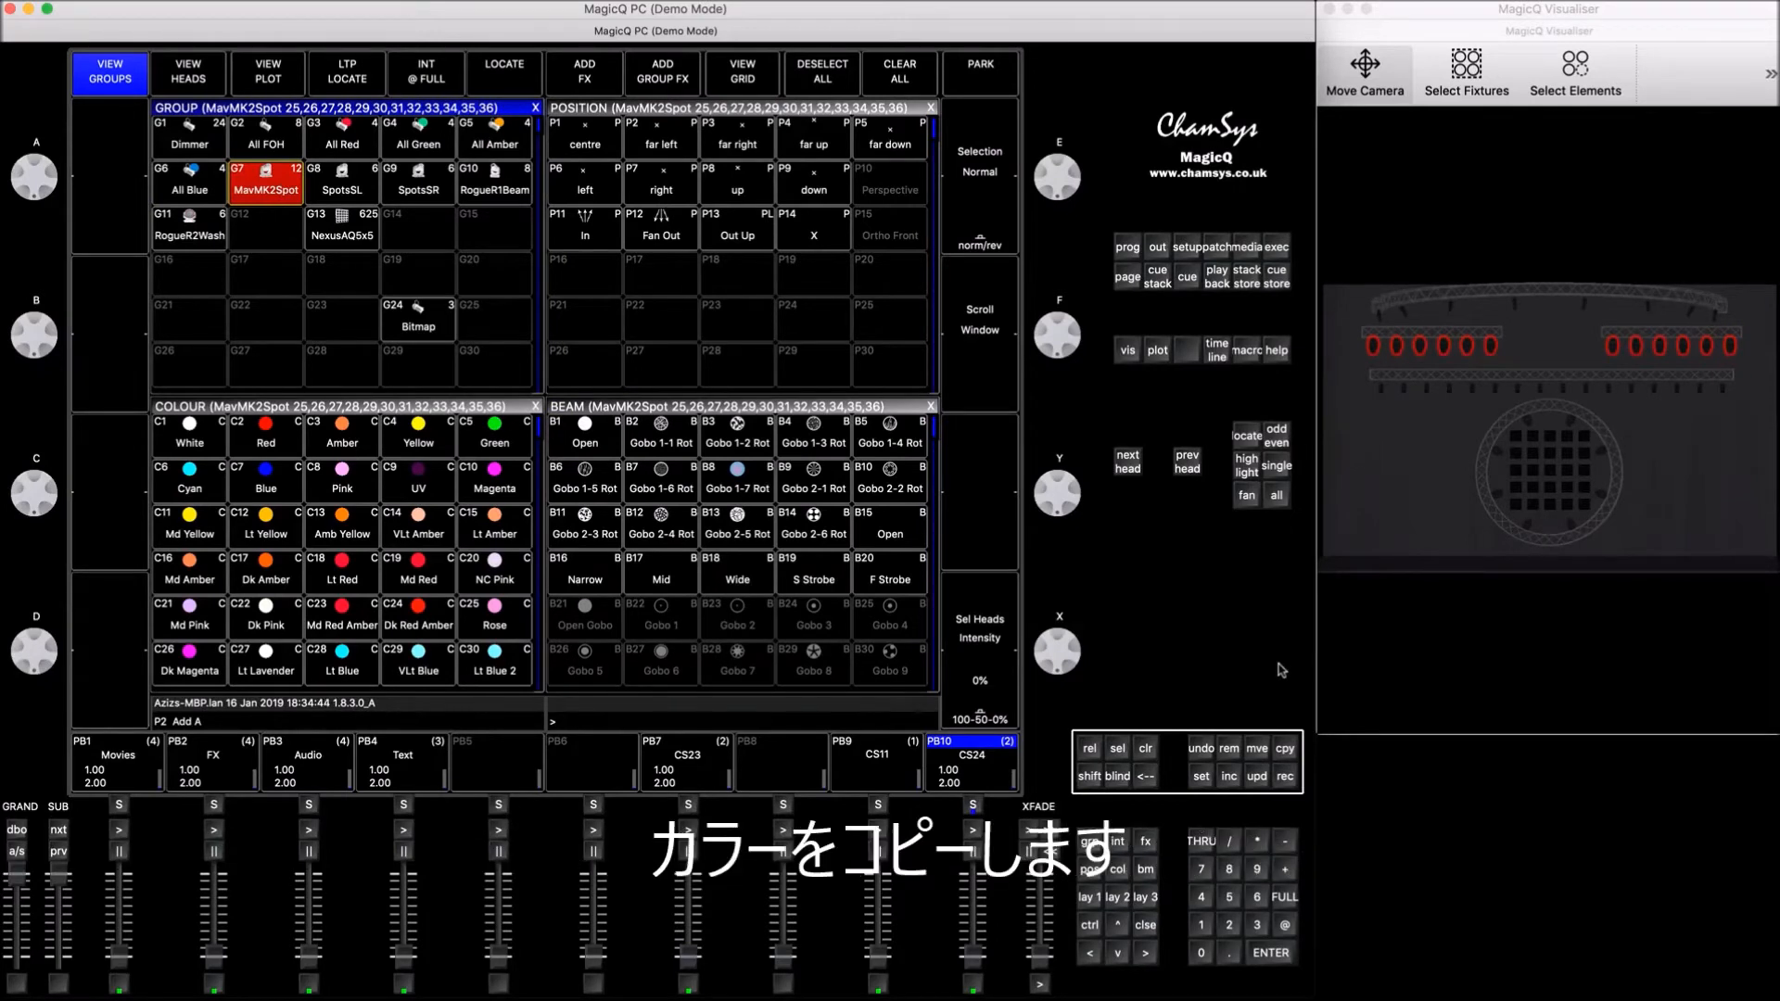
{"action": "left_click", "coordinate": [1287, 754]}
{"action": "left_click_drag", "start_coordinate": [189, 437], "coordinate": [318, 473]}
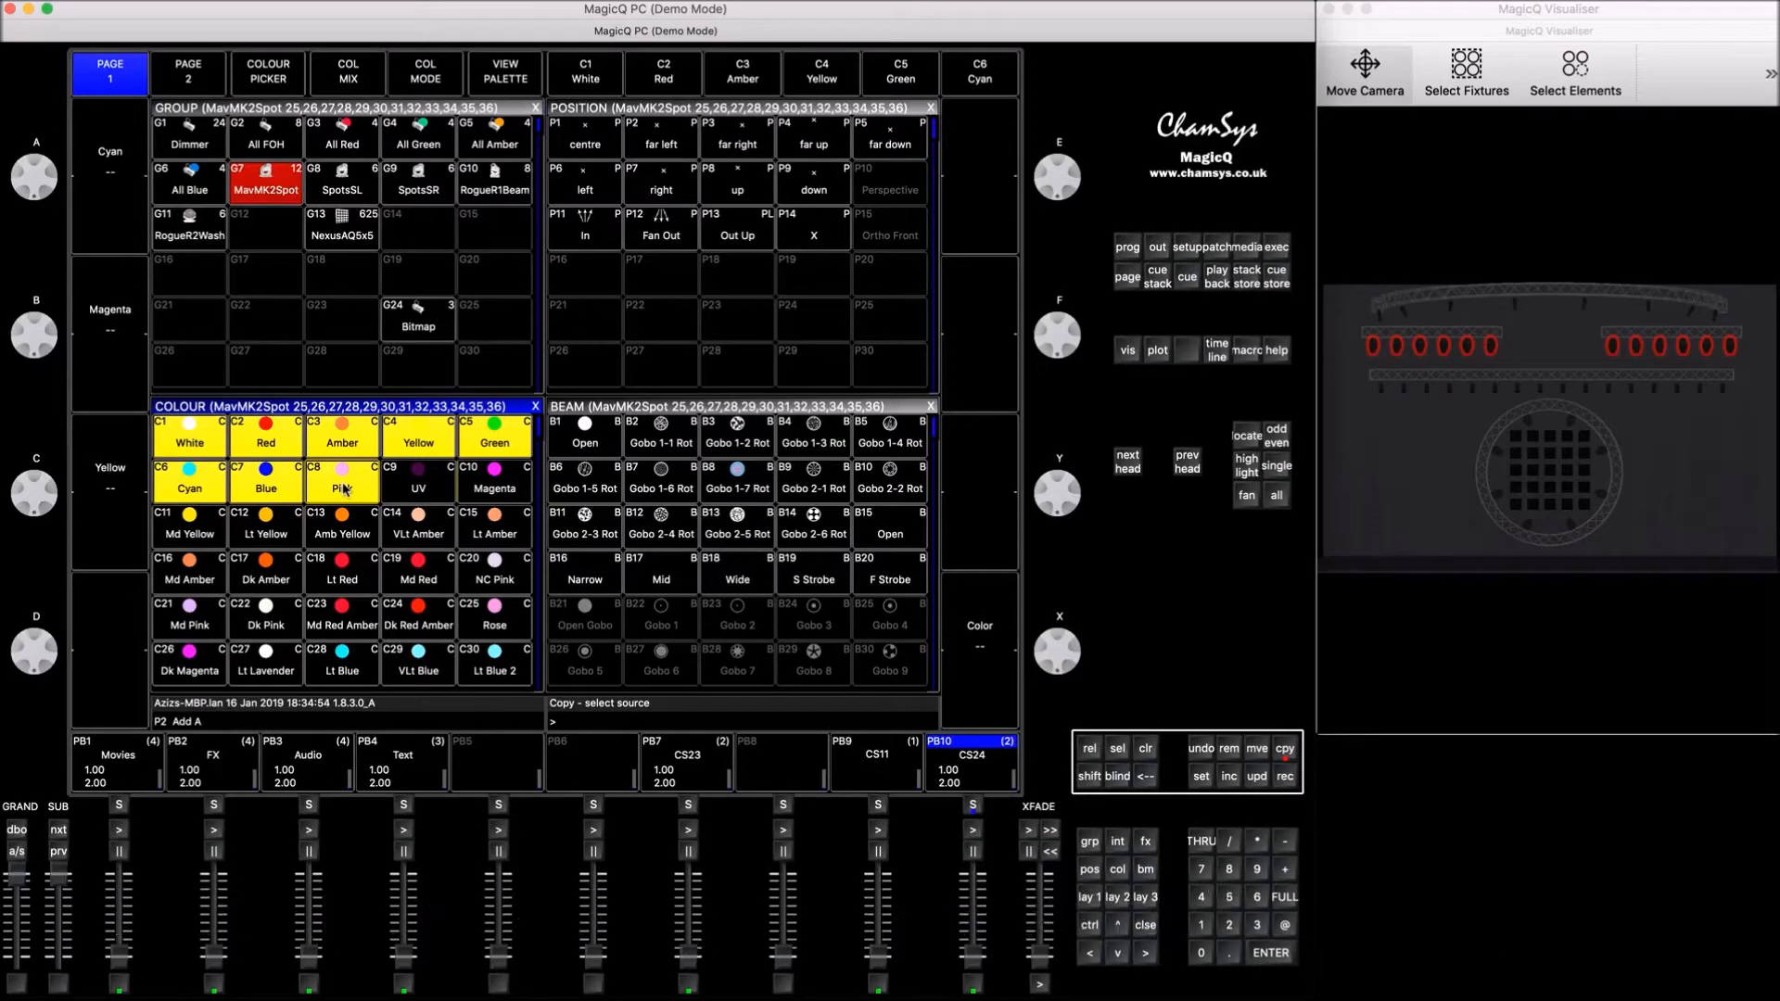
{"action": "key", "text": "Return"}
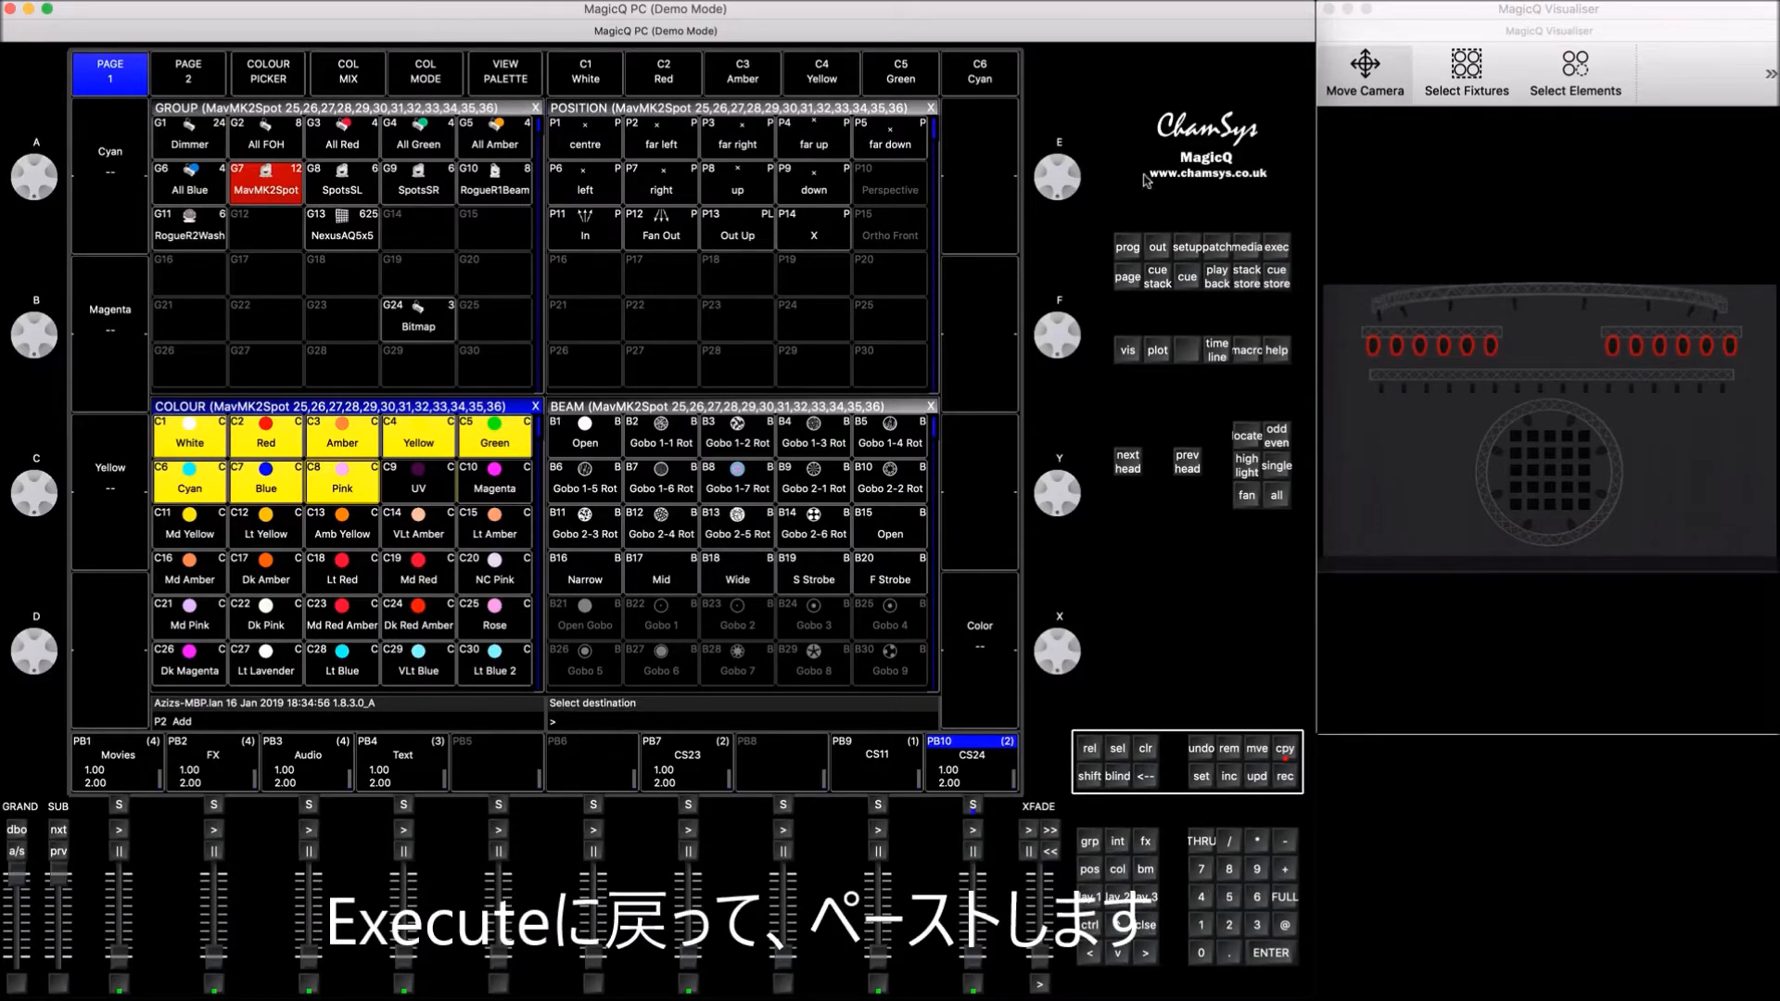
{"action": "left_click", "coordinate": [1276, 247]}
{"action": "left_click", "coordinate": [262, 148]}
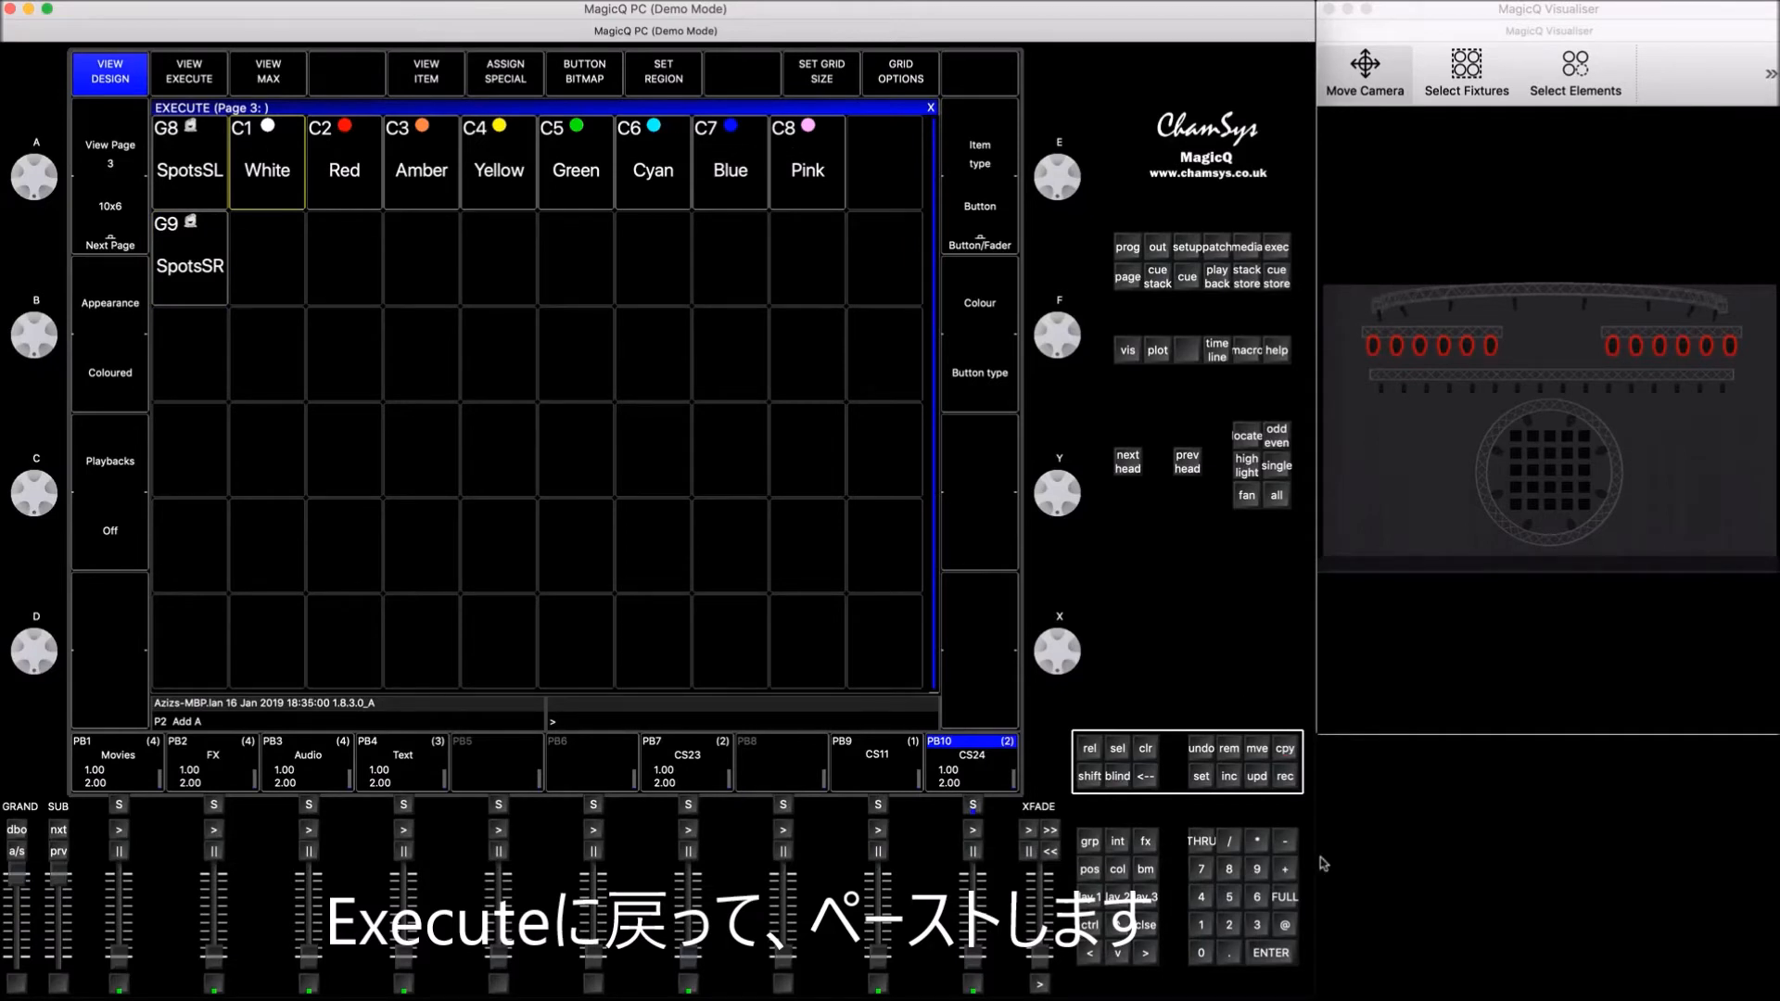
Step: Duplicate the eight colours of the SpotsSL row into the second row beside SpotsSR
{"action": "left_click", "coordinate": [1285, 751]}
{"action": "left_click_drag", "start_coordinate": [274, 181], "coordinate": [787, 179]}
{"action": "left_click", "coordinate": [294, 250]}
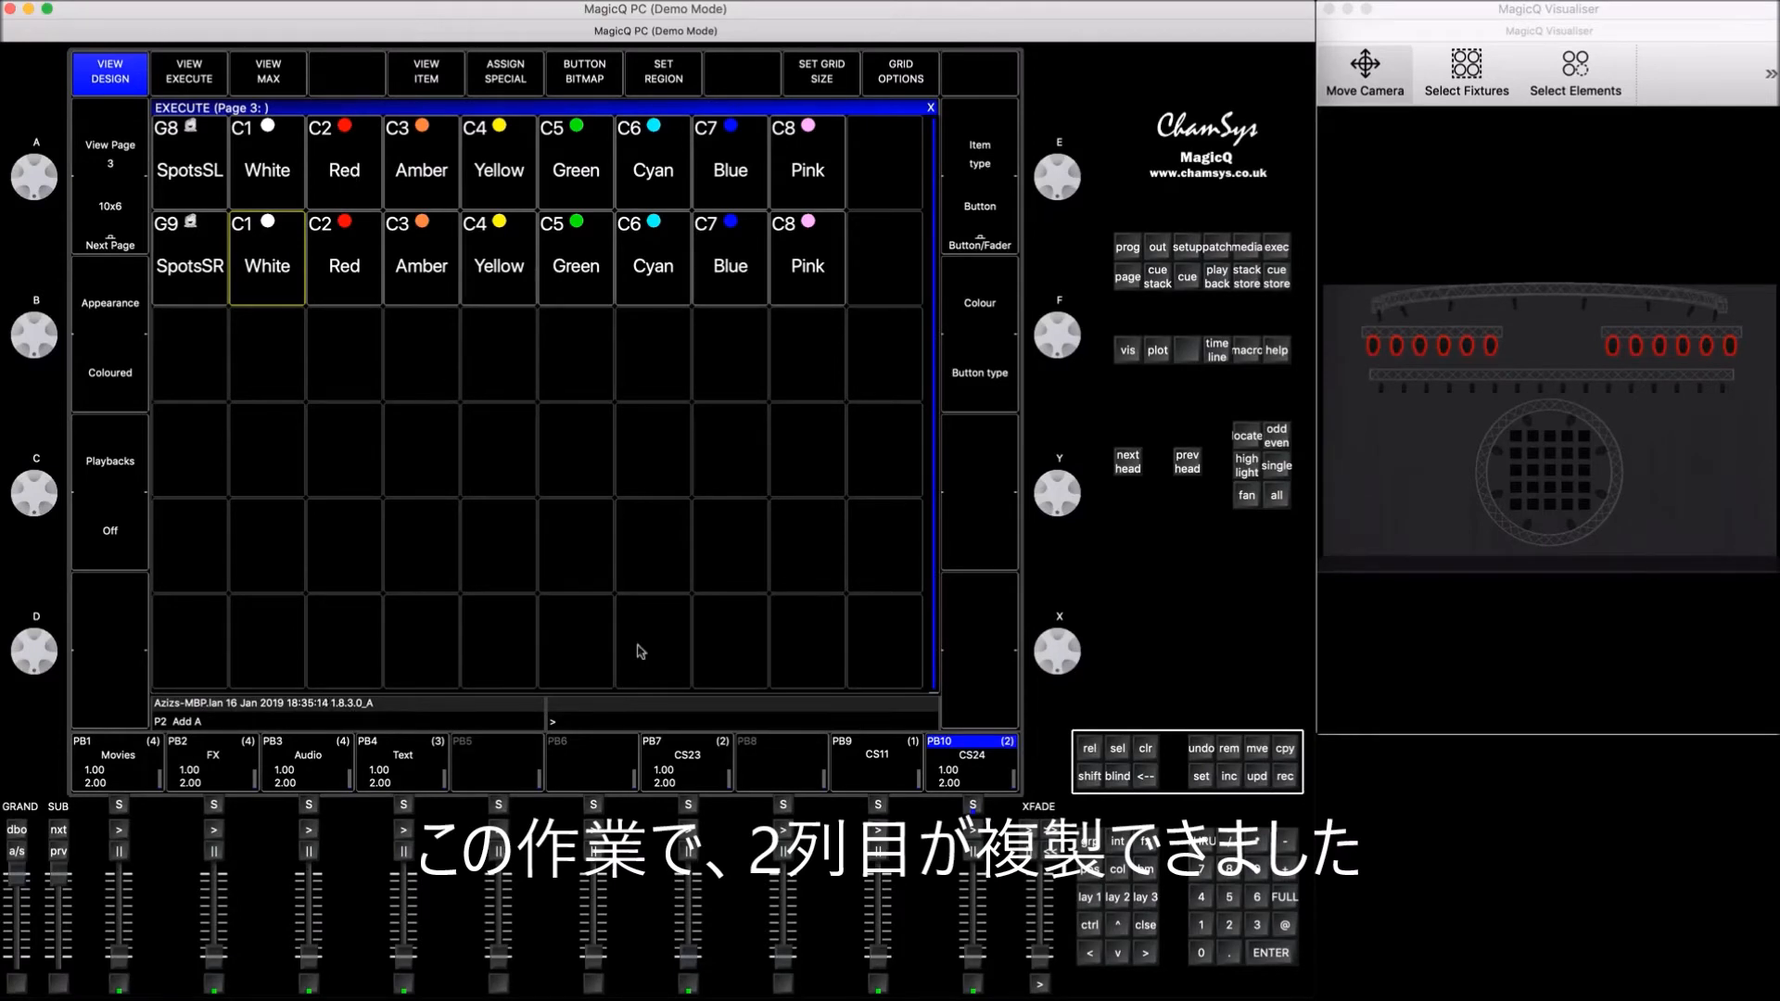
Step: Copy the Soft 3 and Soft 4 colour palettes onto the third row of the execute page
{"action": "left_click", "coordinate": [1089, 897]}
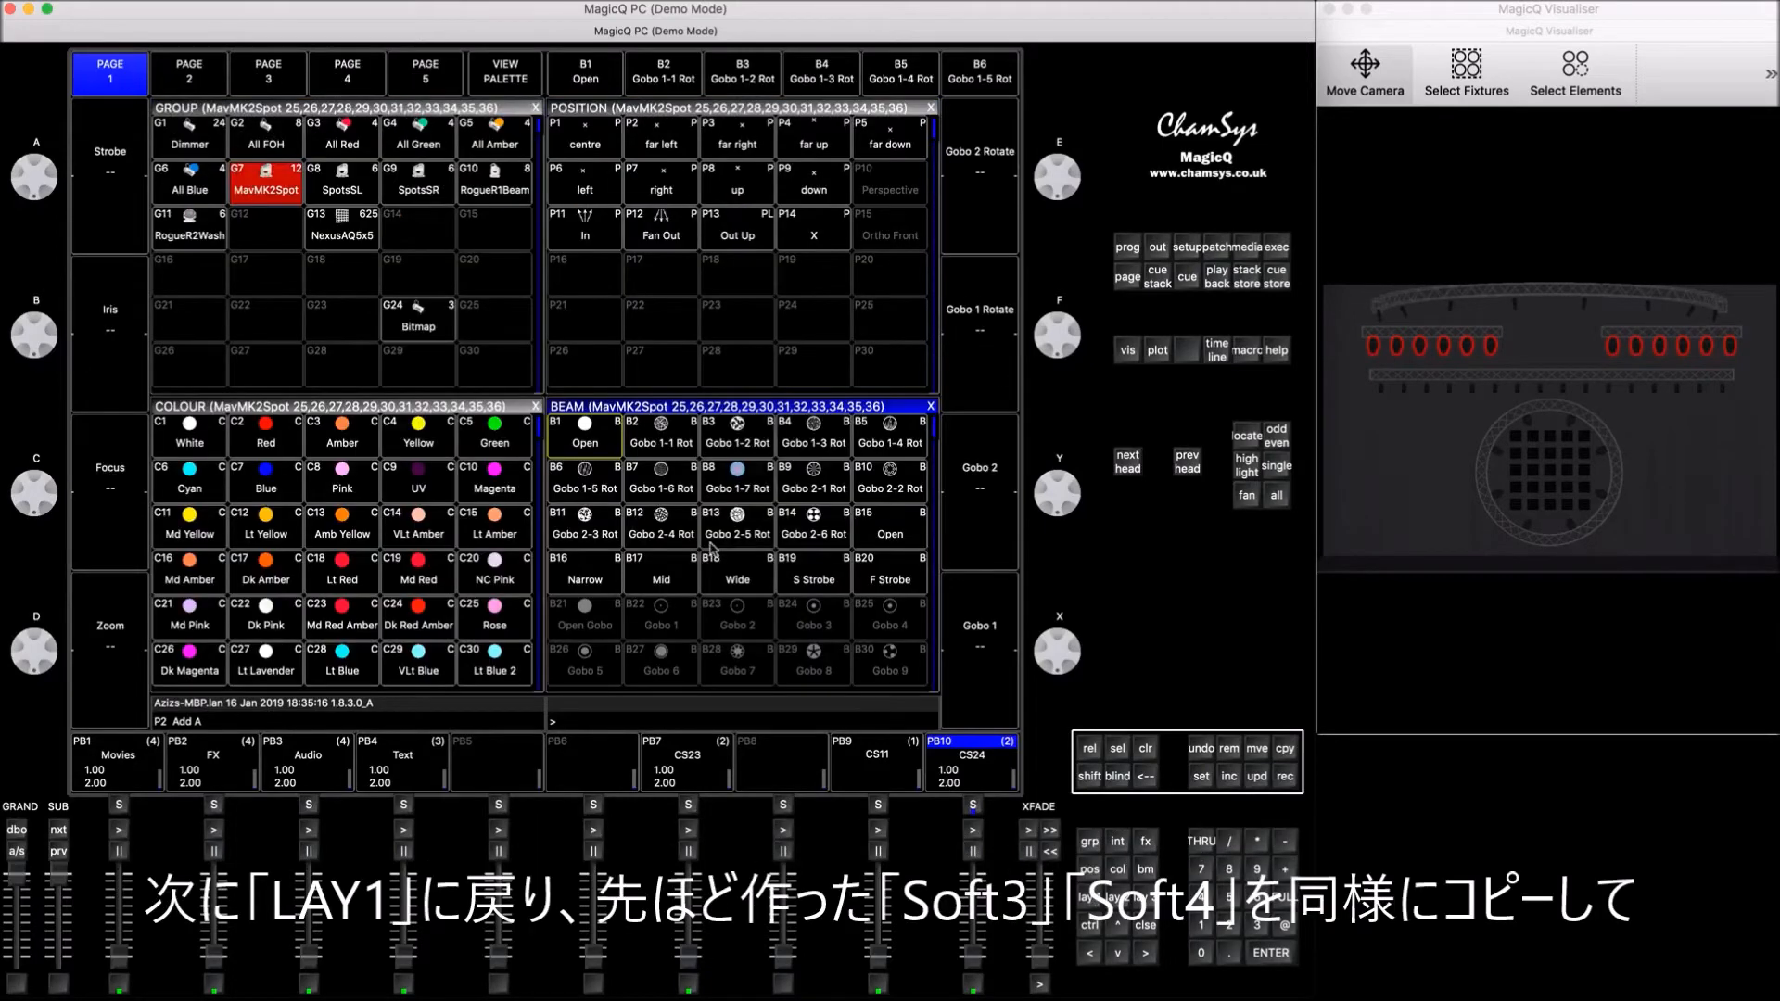
{"action": "left_click", "coordinate": [427, 408]}
{"action": "key", "text": "Down"}
{"action": "key", "text": "Down"}
{"action": "key", "text": "Down"}
{"action": "key", "text": "Down"}
{"action": "key", "text": "Down"}
{"action": "key", "text": "Down"}
{"action": "key", "text": "Down"}
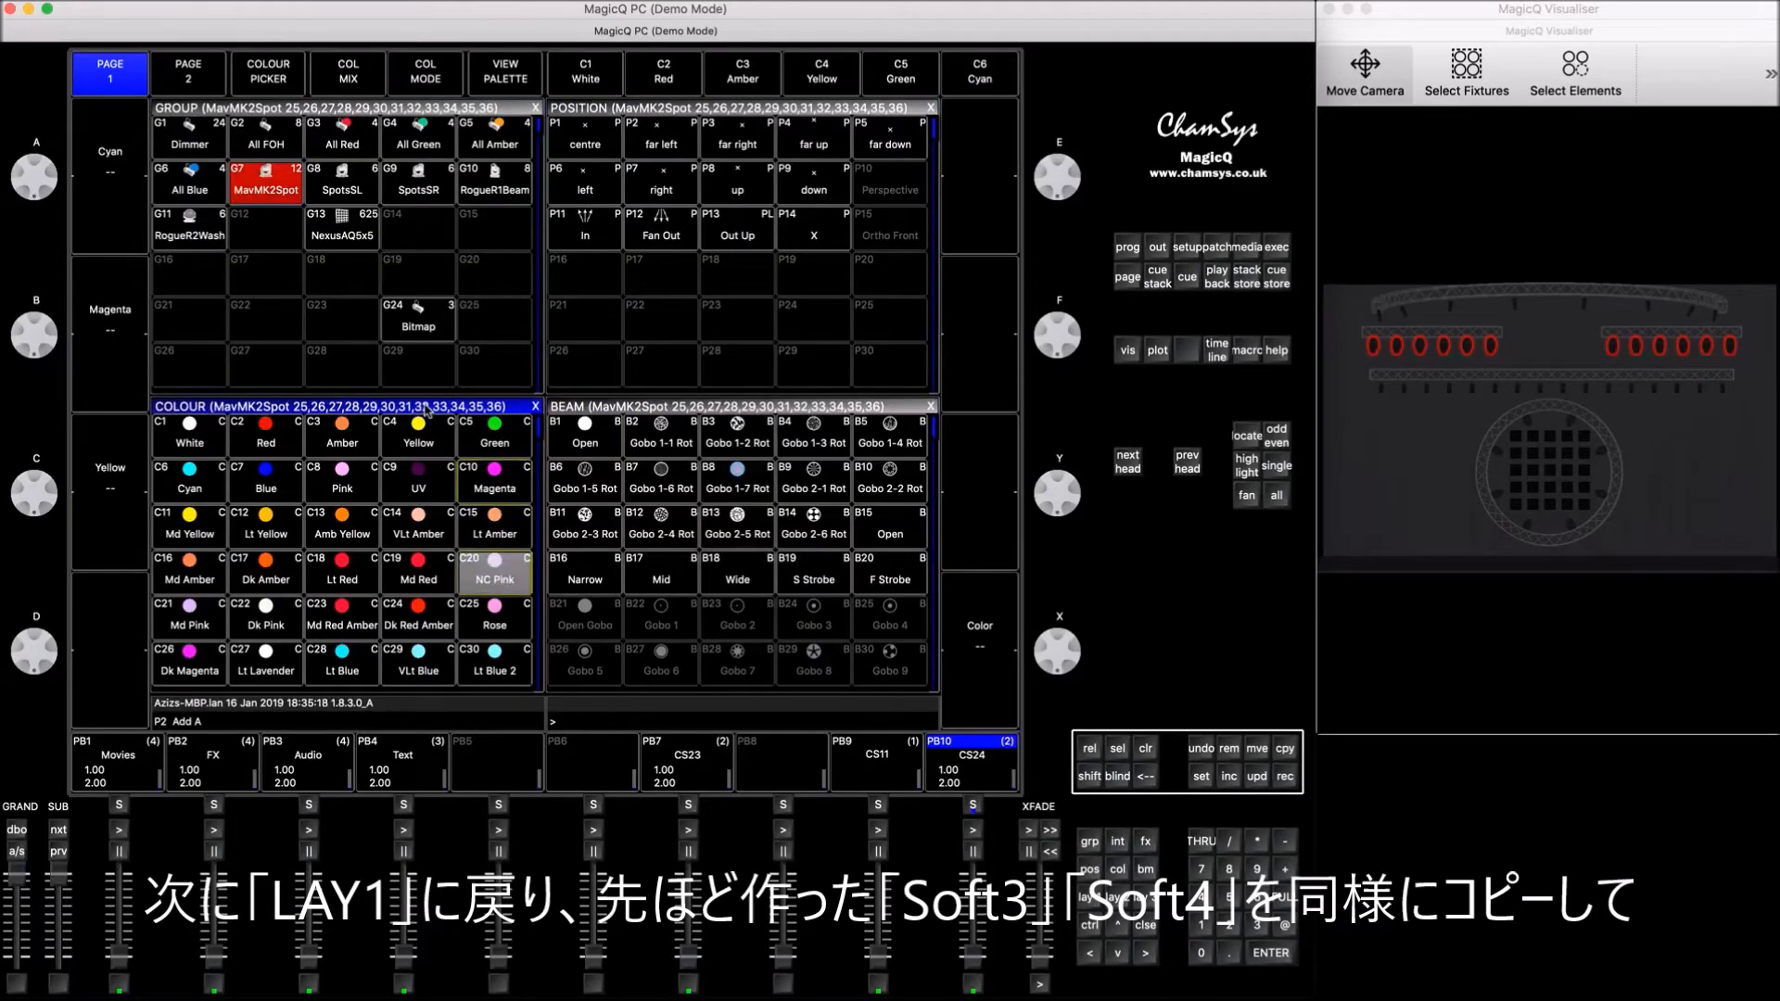
{"action": "key", "text": "Down"}
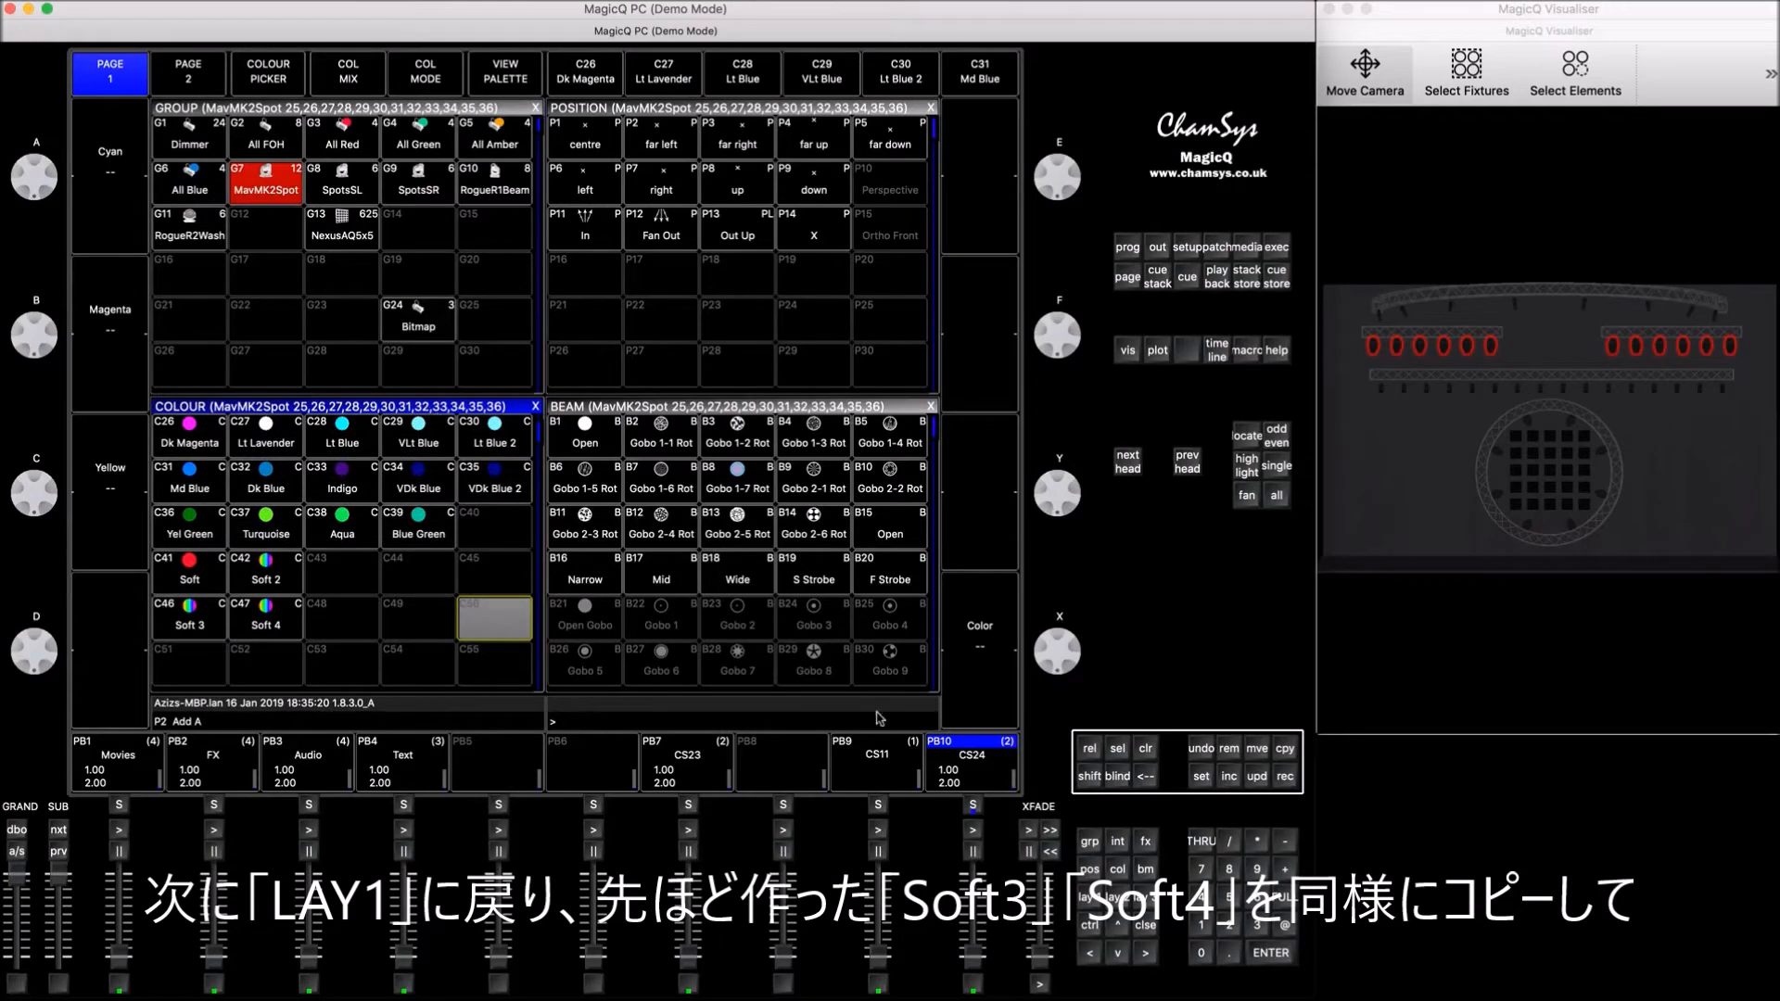
{"action": "left_click", "coordinate": [1285, 751]}
{"action": "left_click_drag", "start_coordinate": [187, 635], "coordinate": [269, 625]}
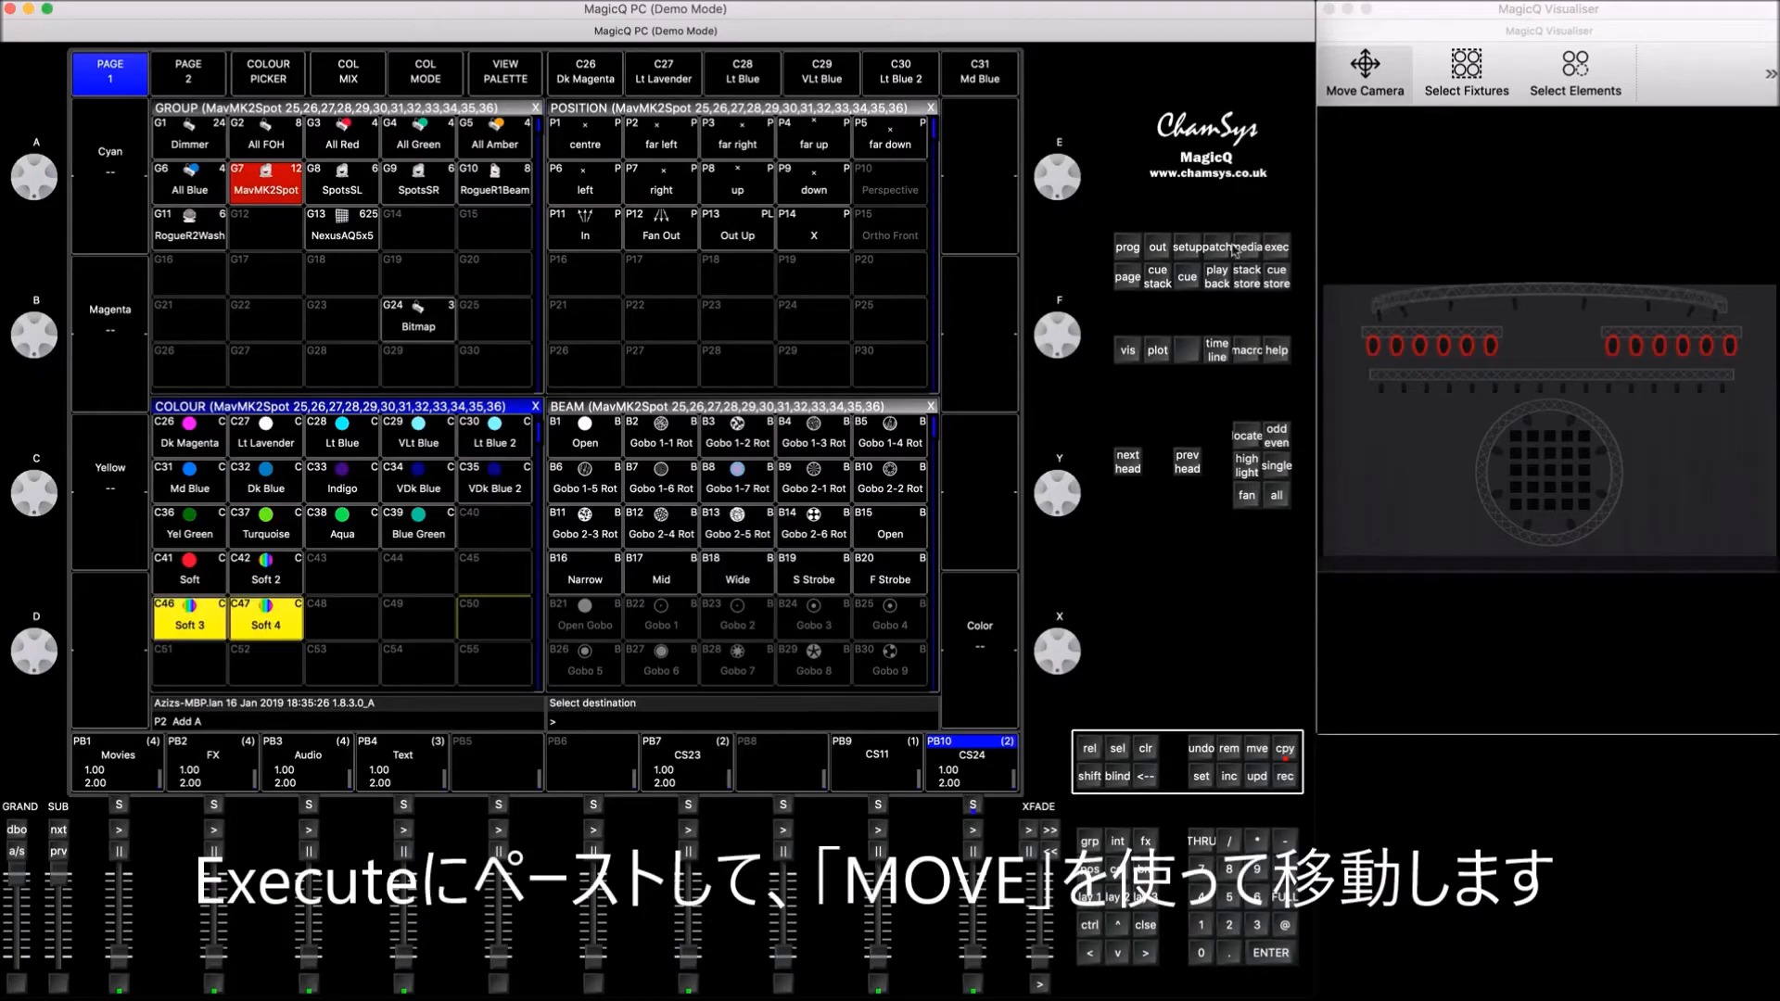
{"action": "left_click", "coordinate": [1278, 247]}
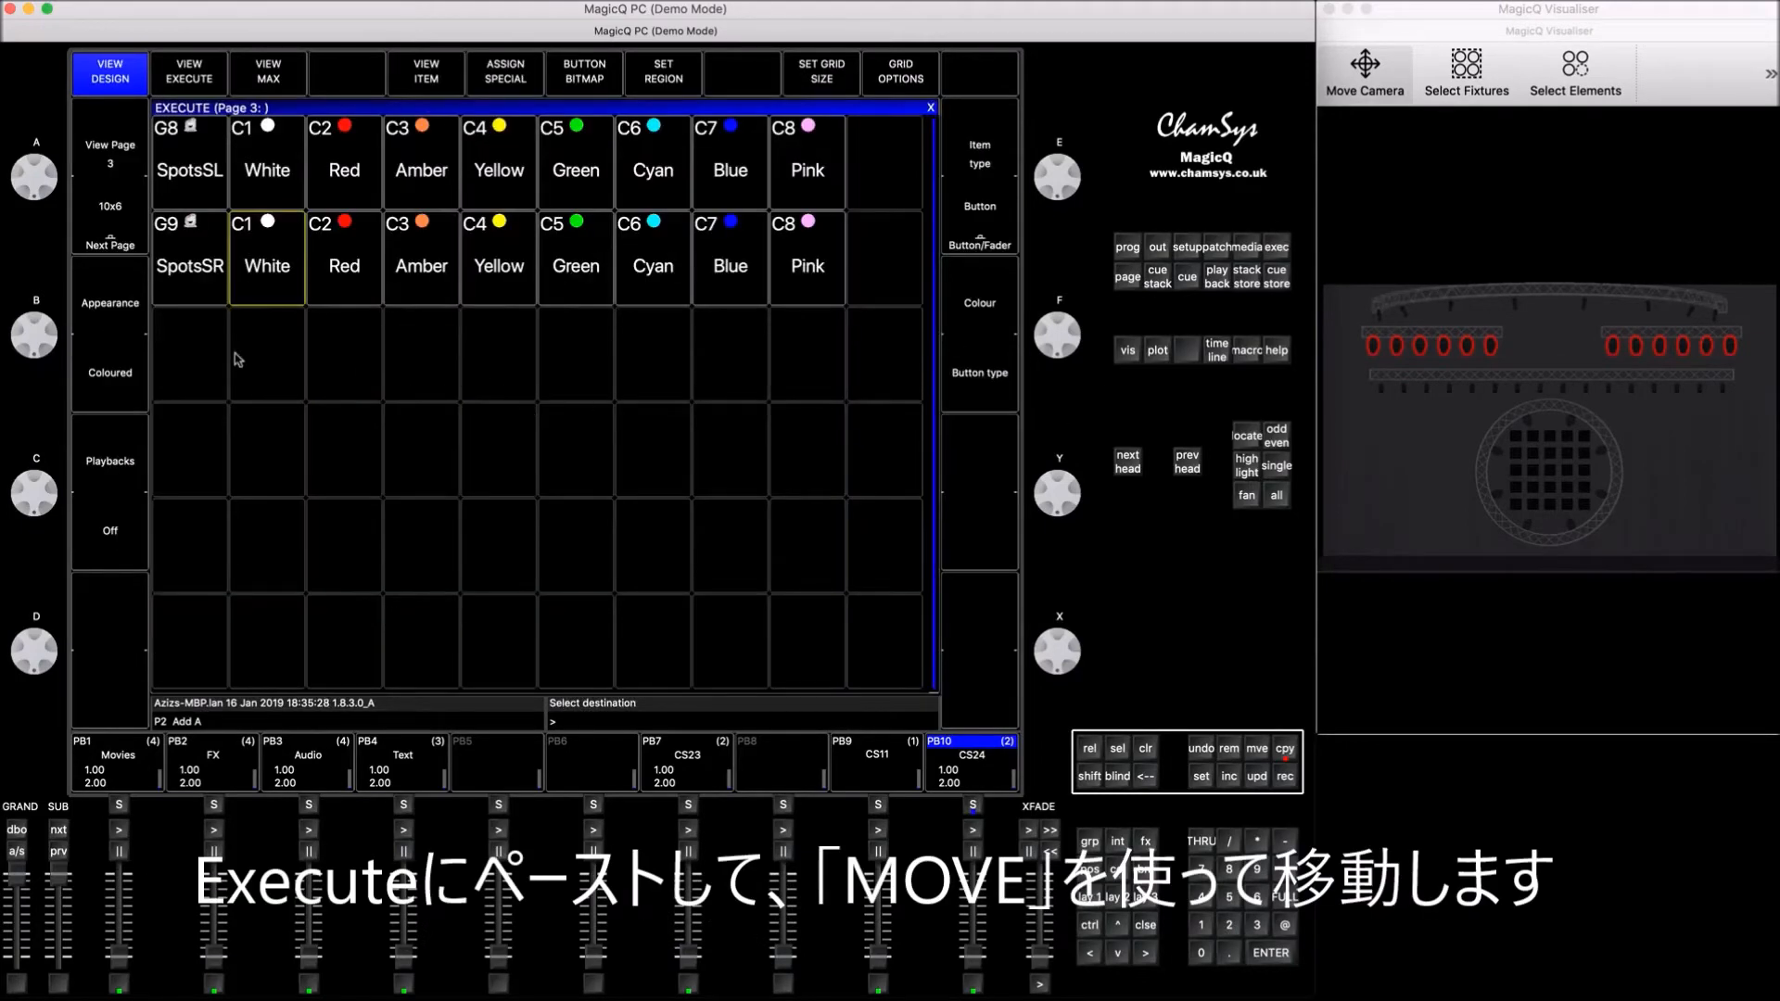
{"action": "left_click", "coordinate": [261, 358]}
Step: Move Soft 3 to the end of the SpotsSL row and Soft 4 to the end of the SpotsSR row
{"action": "left_click", "coordinate": [1258, 757]}
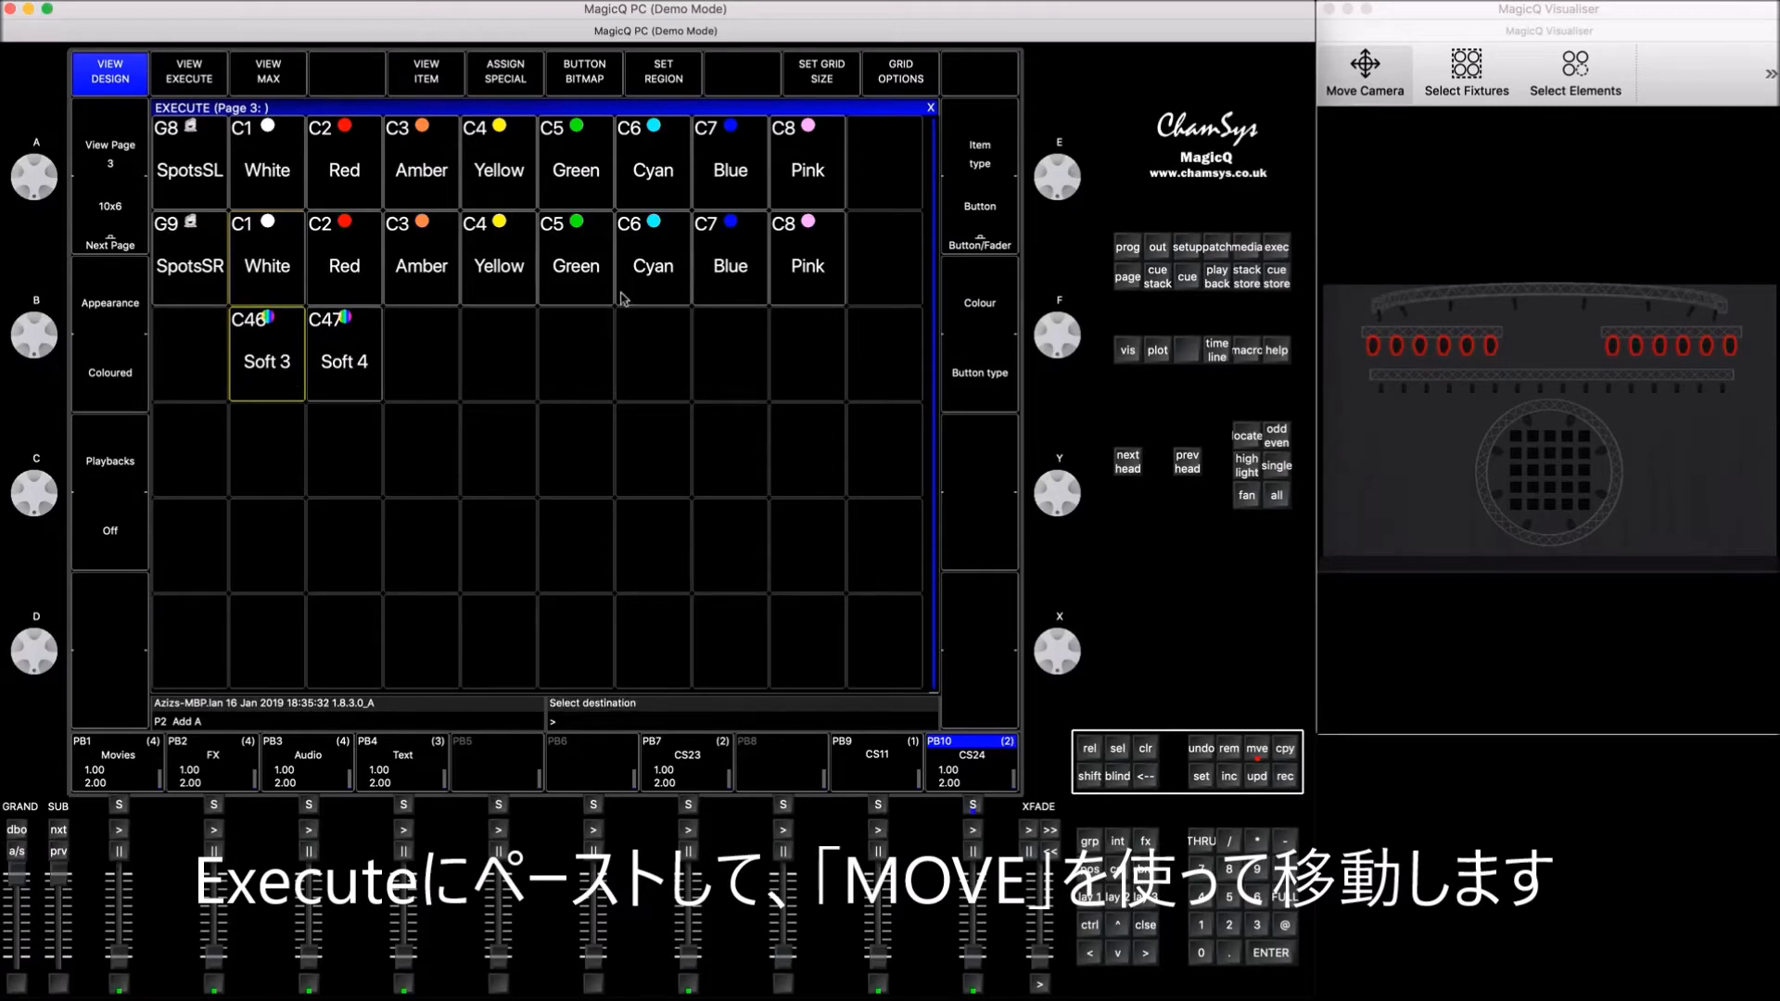
{"action": "left_click", "coordinate": [870, 160]}
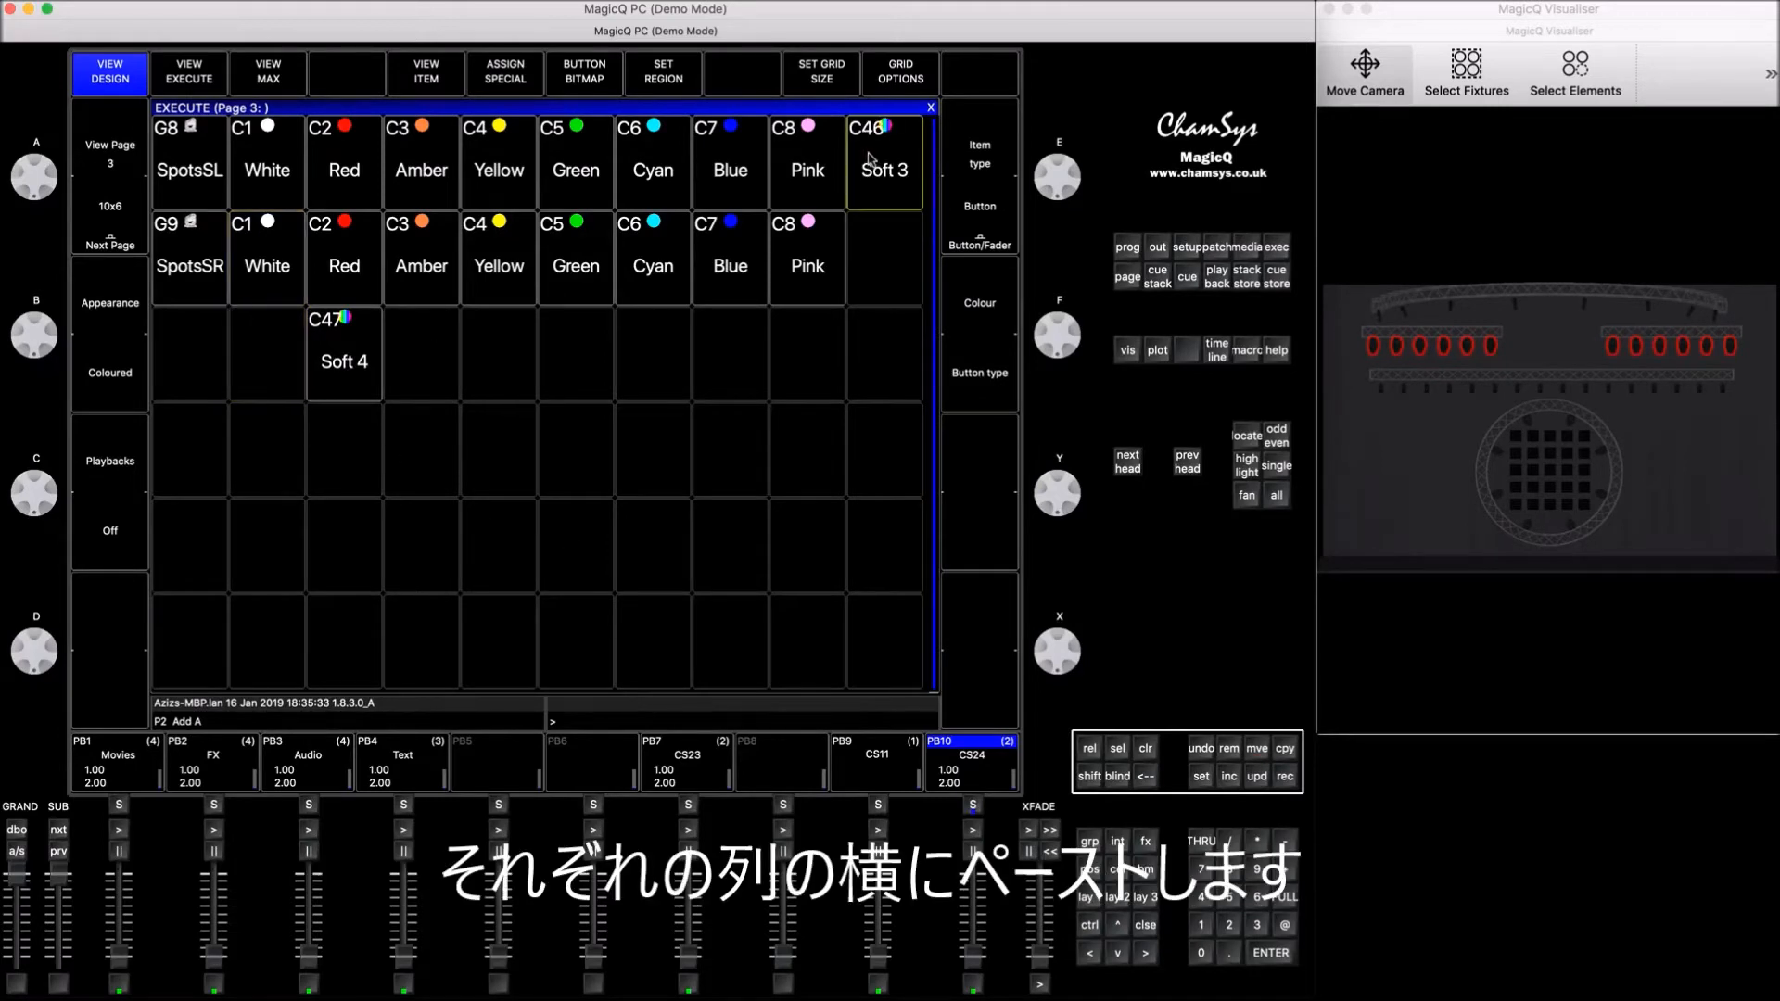
{"action": "left_click", "coordinate": [1259, 751]}
{"action": "left_click", "coordinate": [362, 362]}
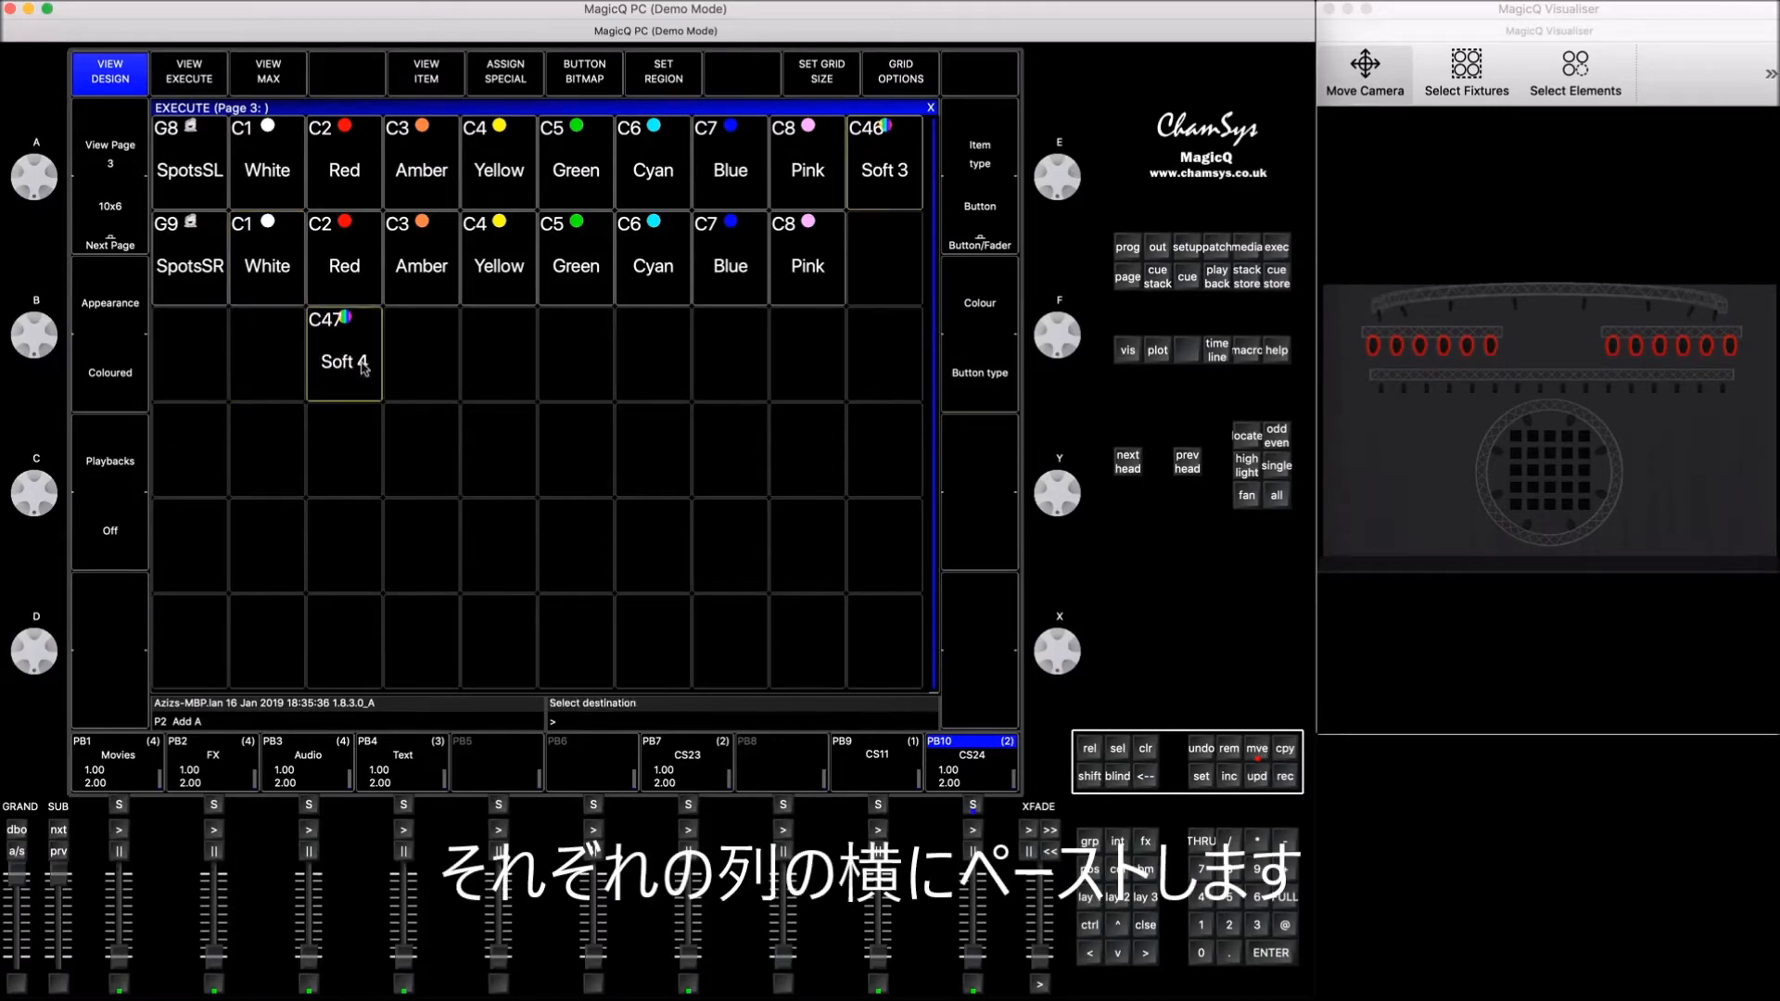
{"action": "left_click", "coordinate": [894, 253]}
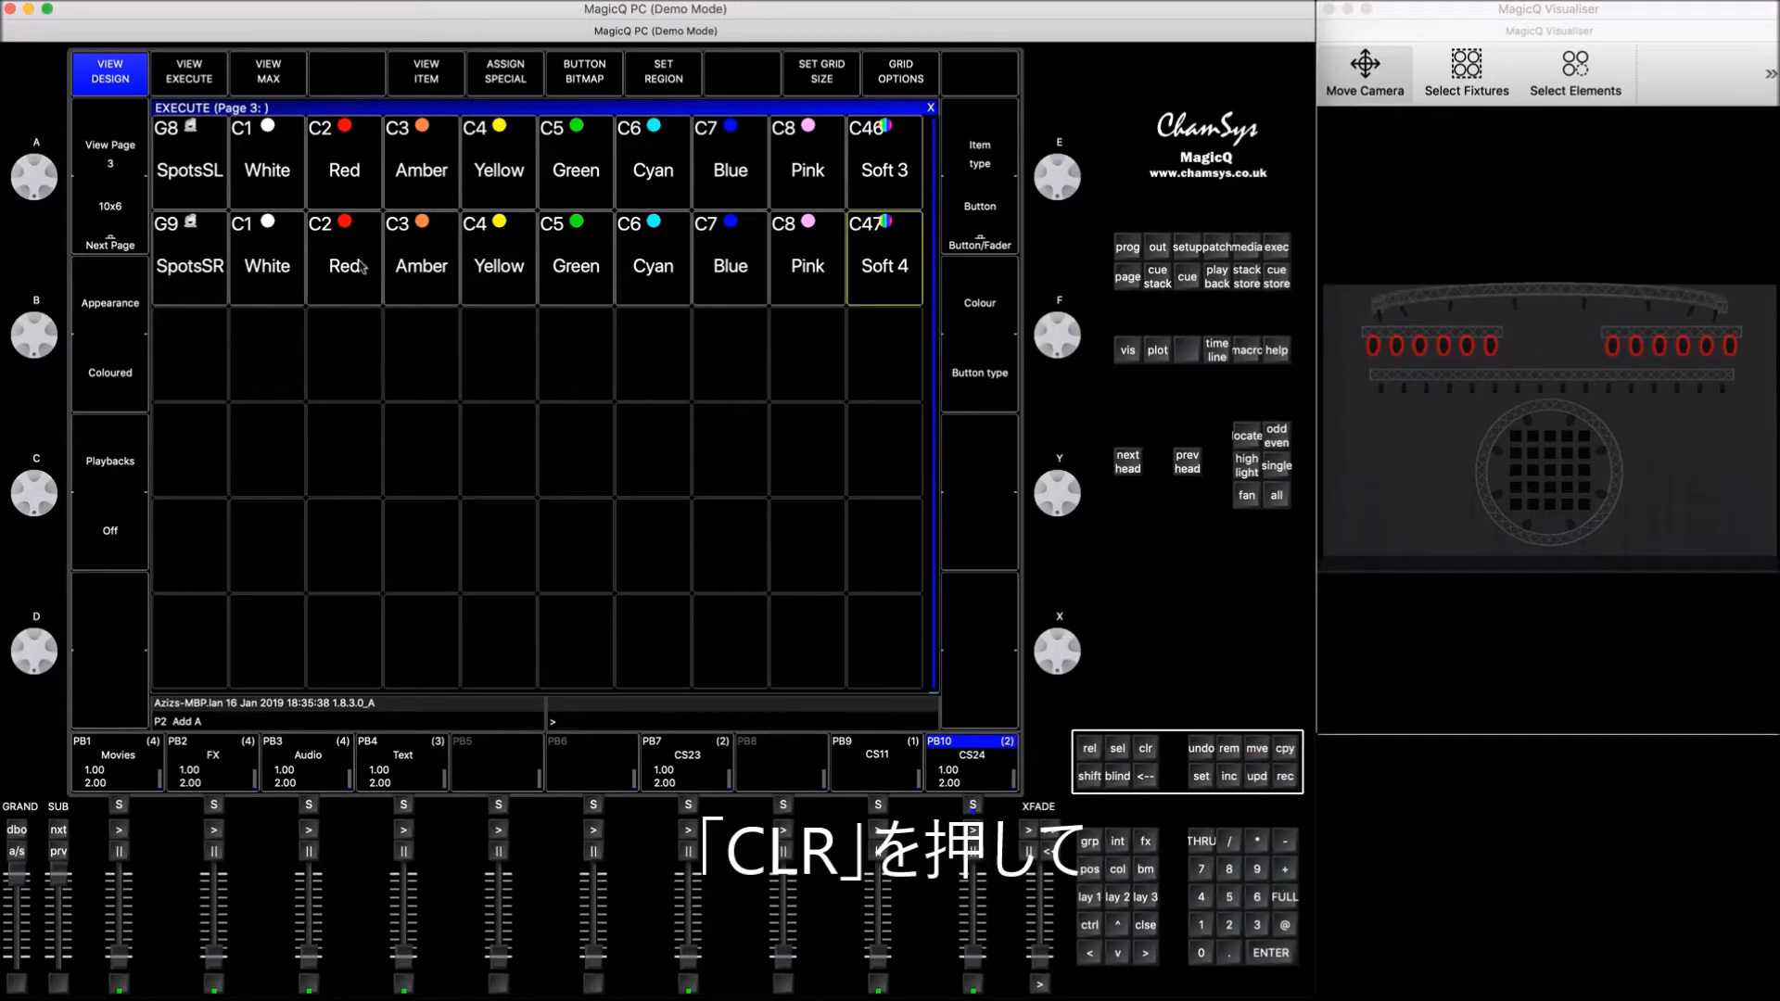
Step: Clear the programmer and set a region around the SpotsSL row, from the group through Soft 3
{"action": "left_click", "coordinate": [1143, 753]}
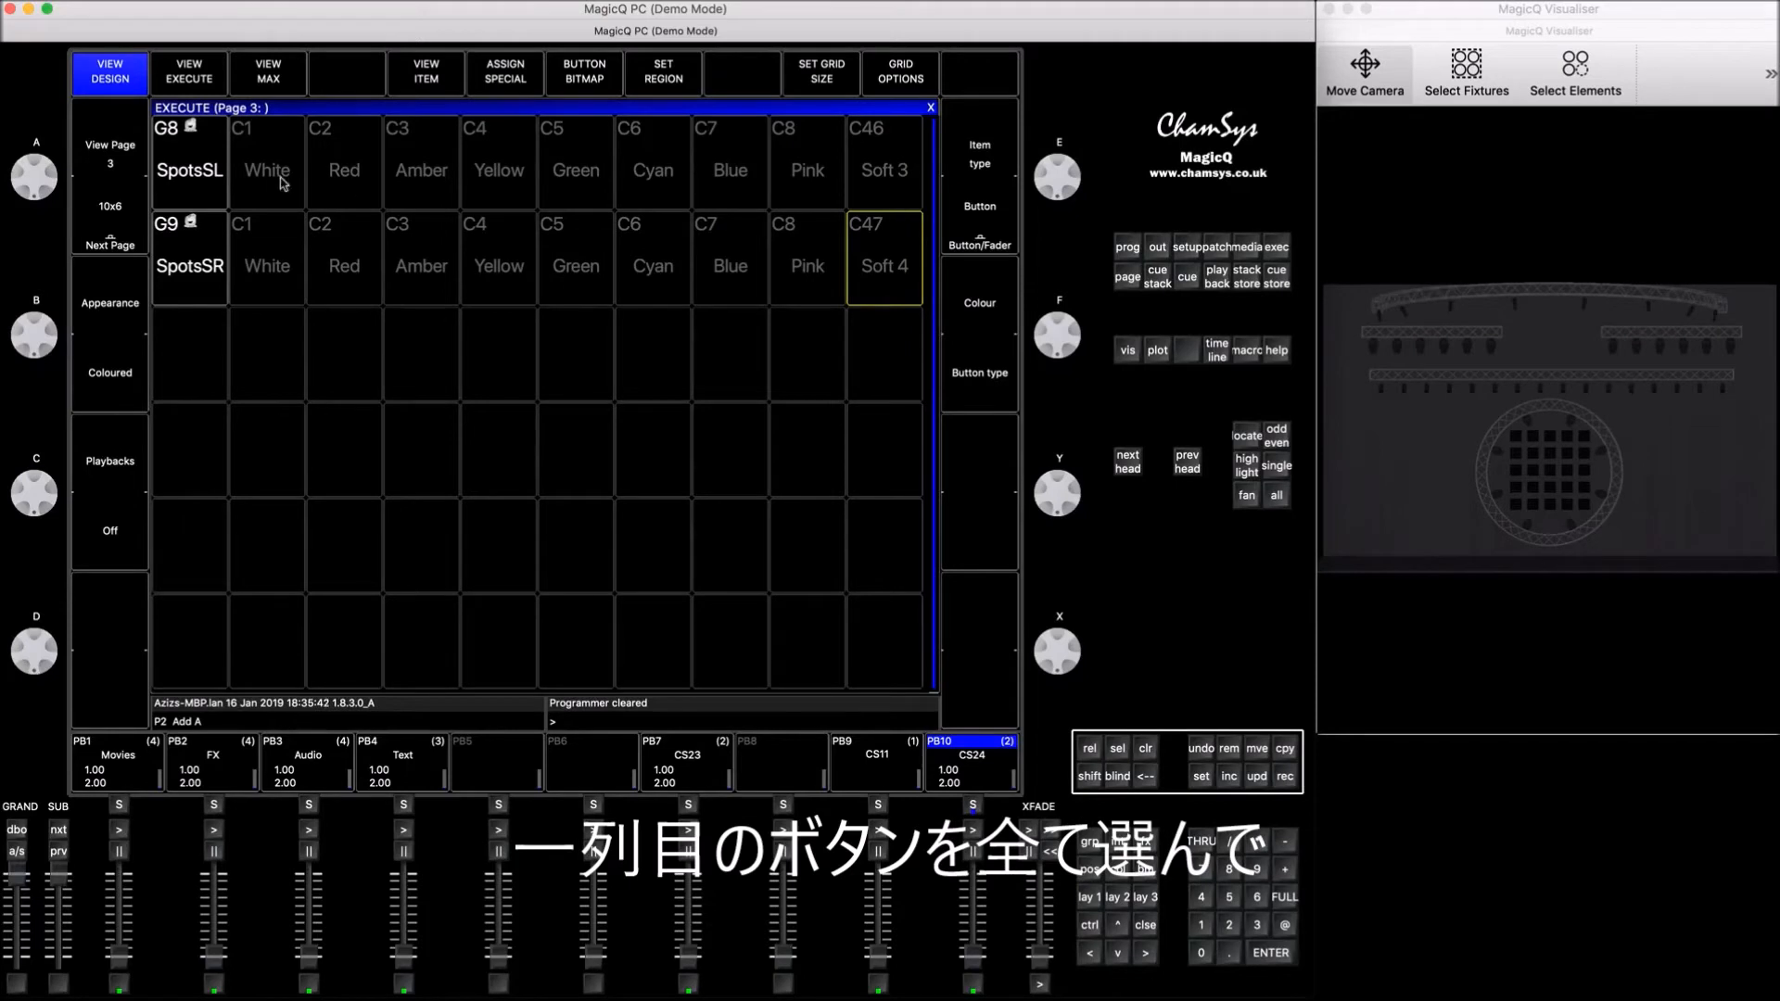
{"action": "left_click_drag", "start_coordinate": [188, 159], "coordinate": [874, 164]}
{"action": "left_click", "coordinate": [664, 71]}
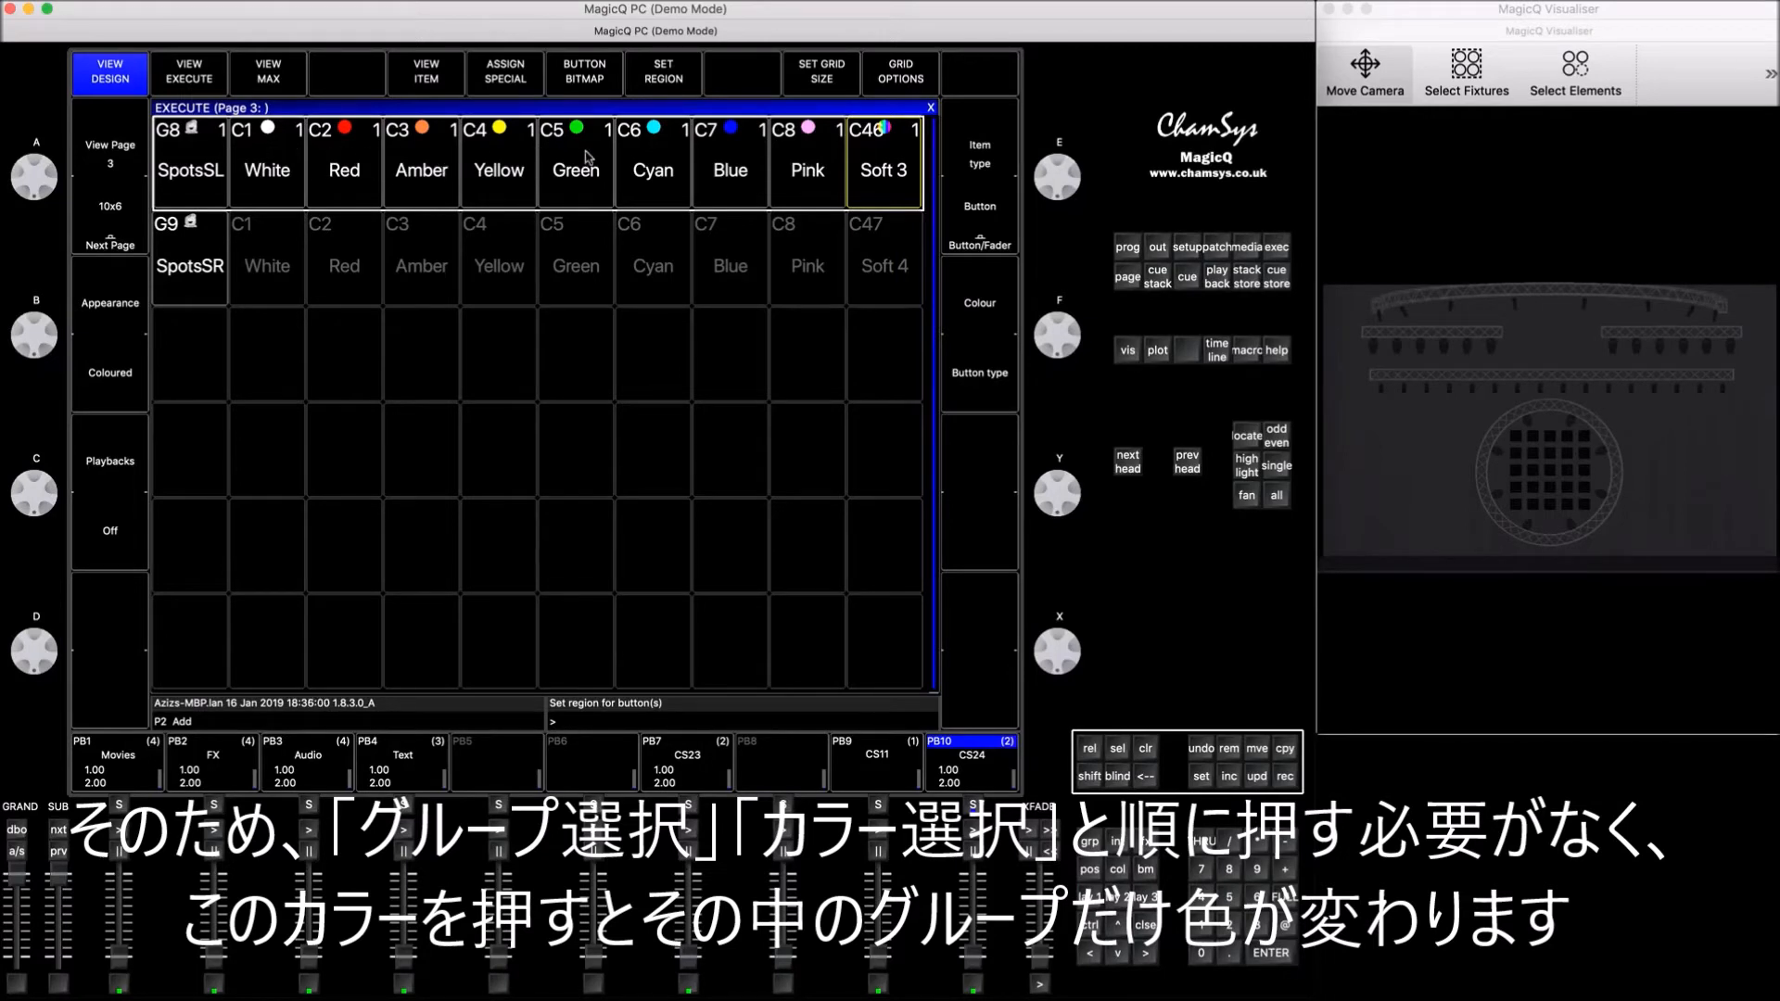
Step: Set a region around the SpotsSR row, from the group through Soft 4, and change Soft 3 and Soft 4 to the Link item type
{"action": "left_click_drag", "start_coordinate": [196, 249], "coordinate": [888, 278]}
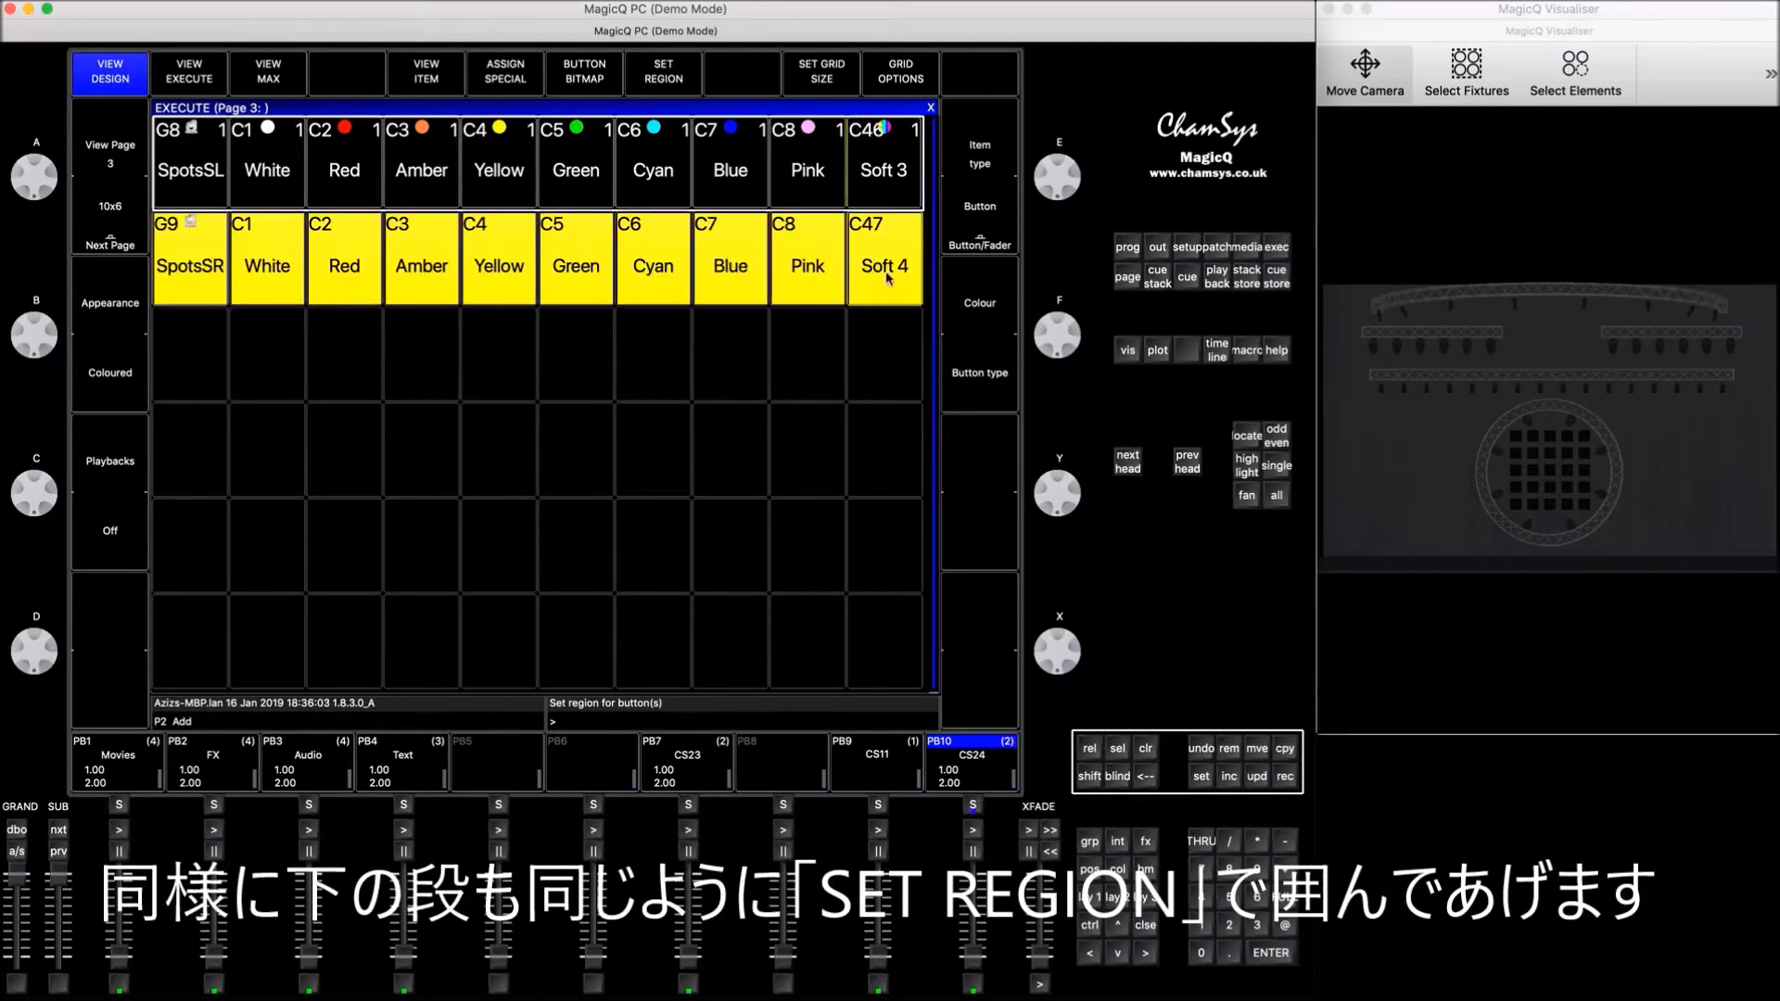
{"action": "left_click", "coordinate": [664, 81]}
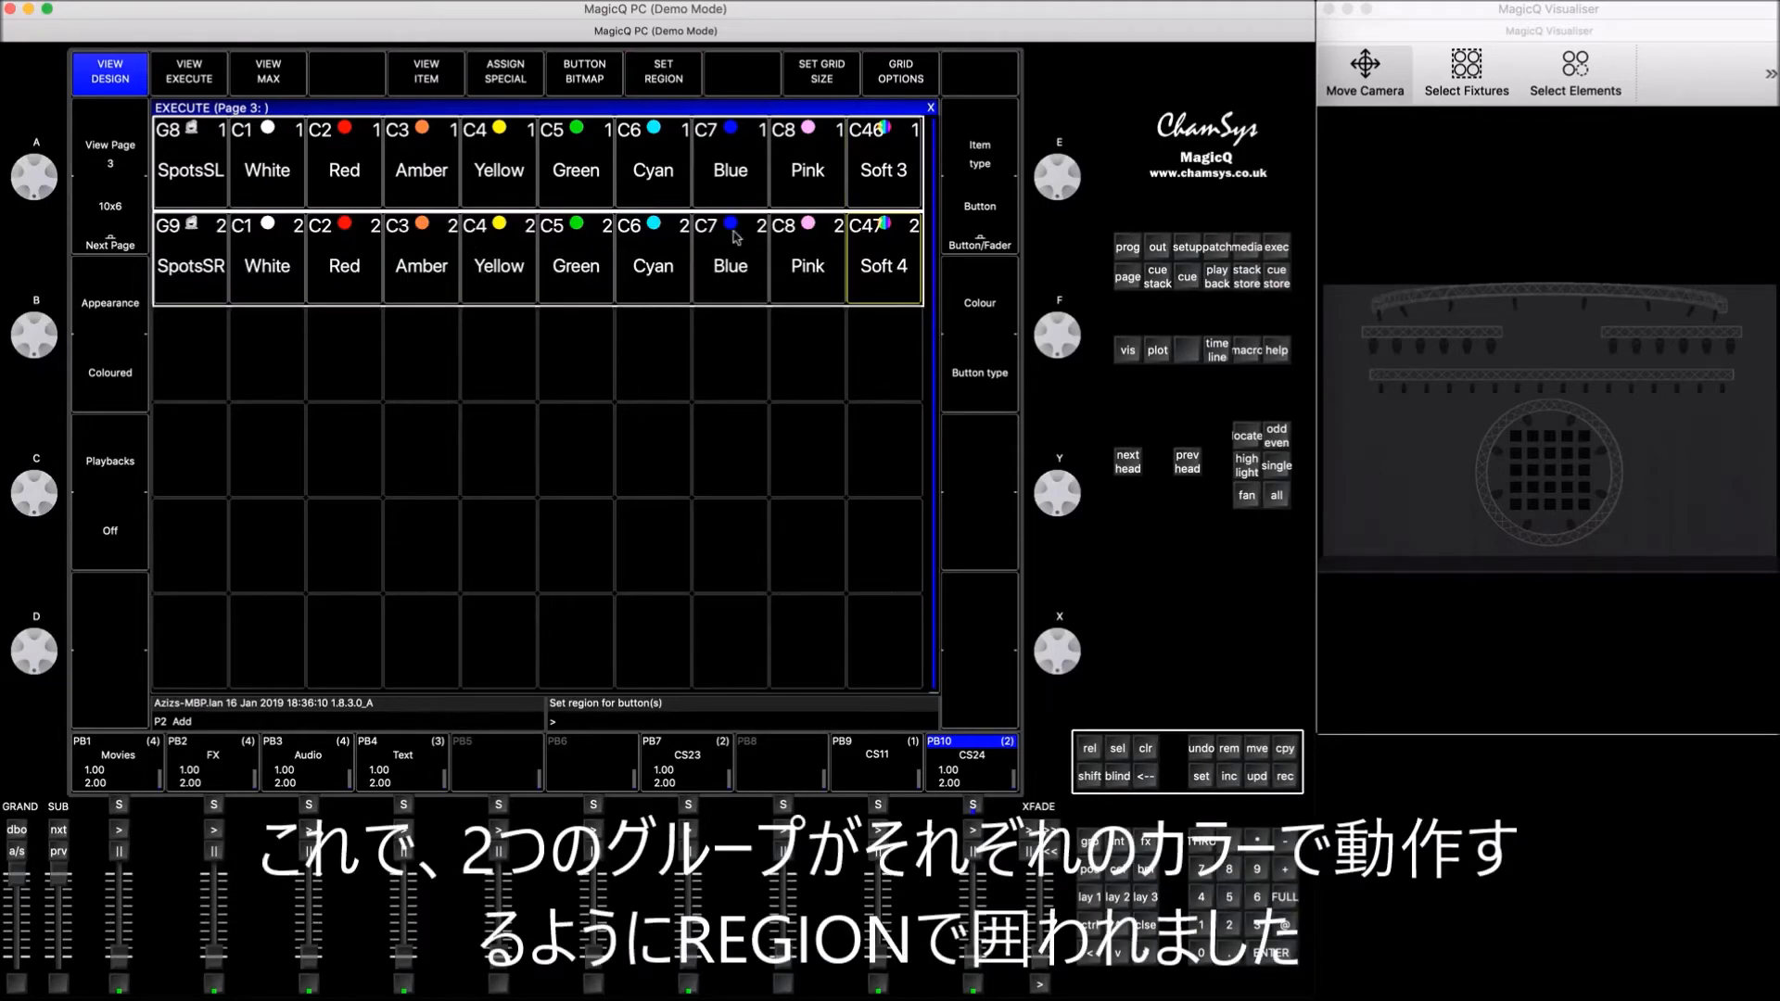
{"action": "left_click", "coordinate": [890, 167]}
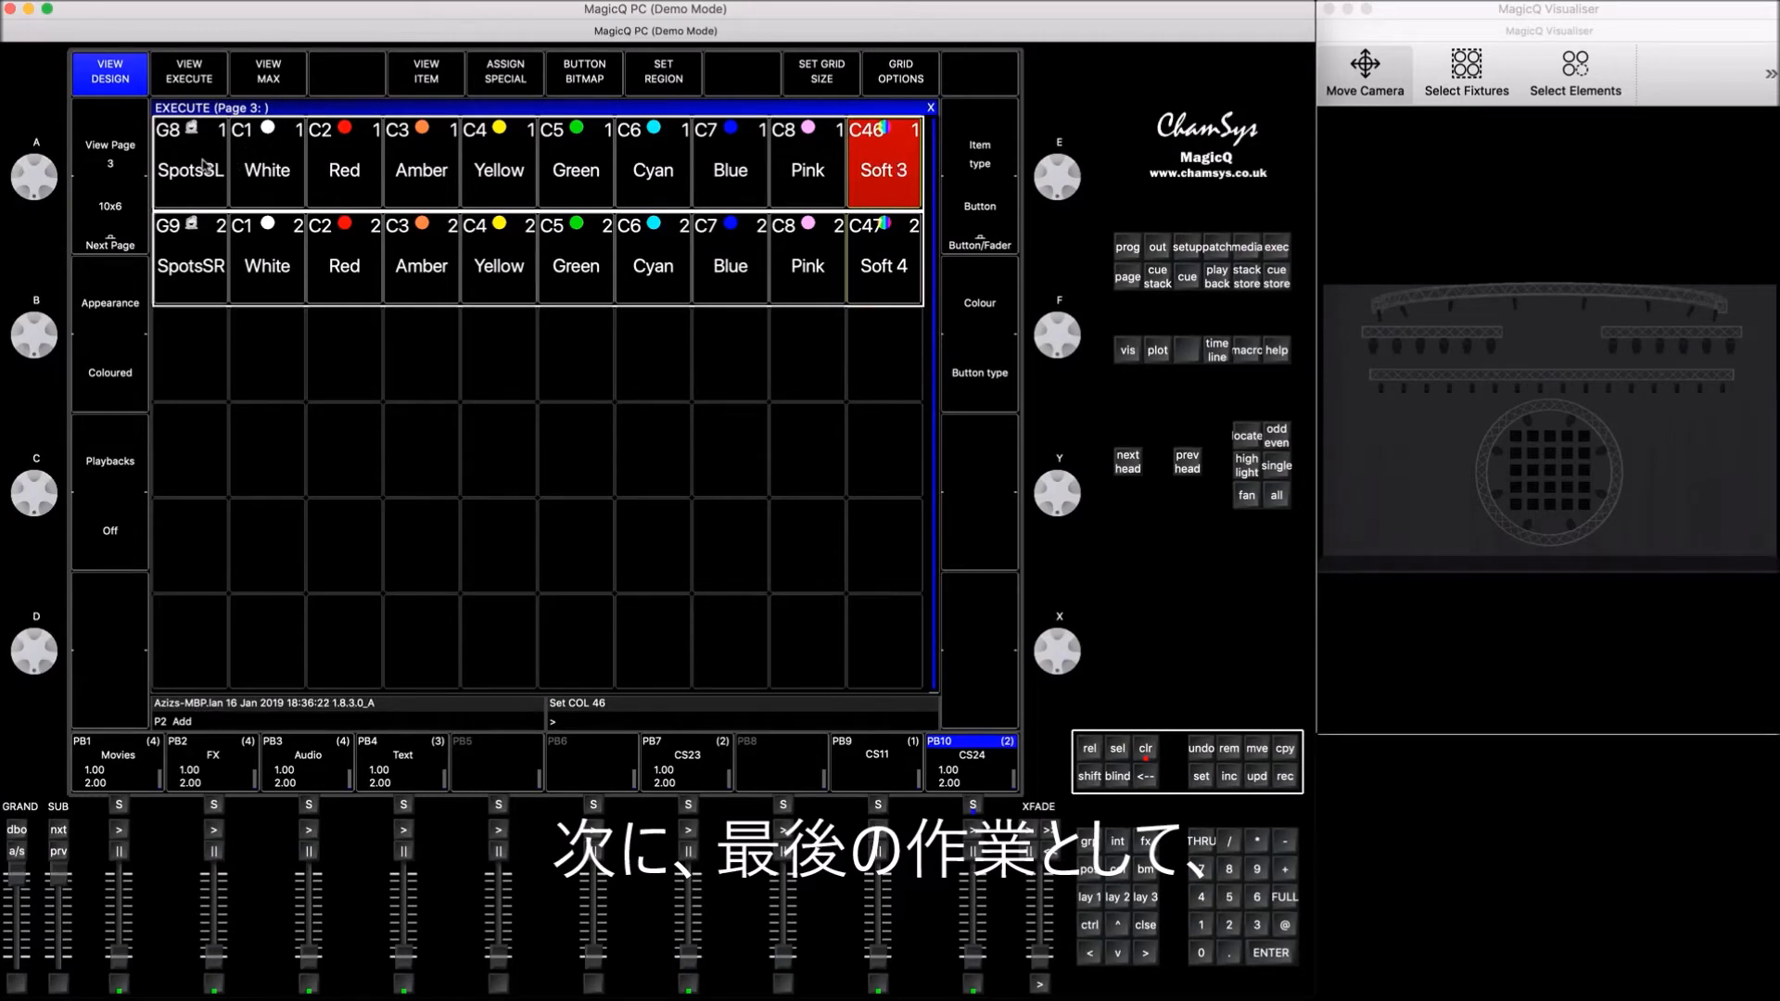
{"action": "left_click", "coordinate": [986, 236]}
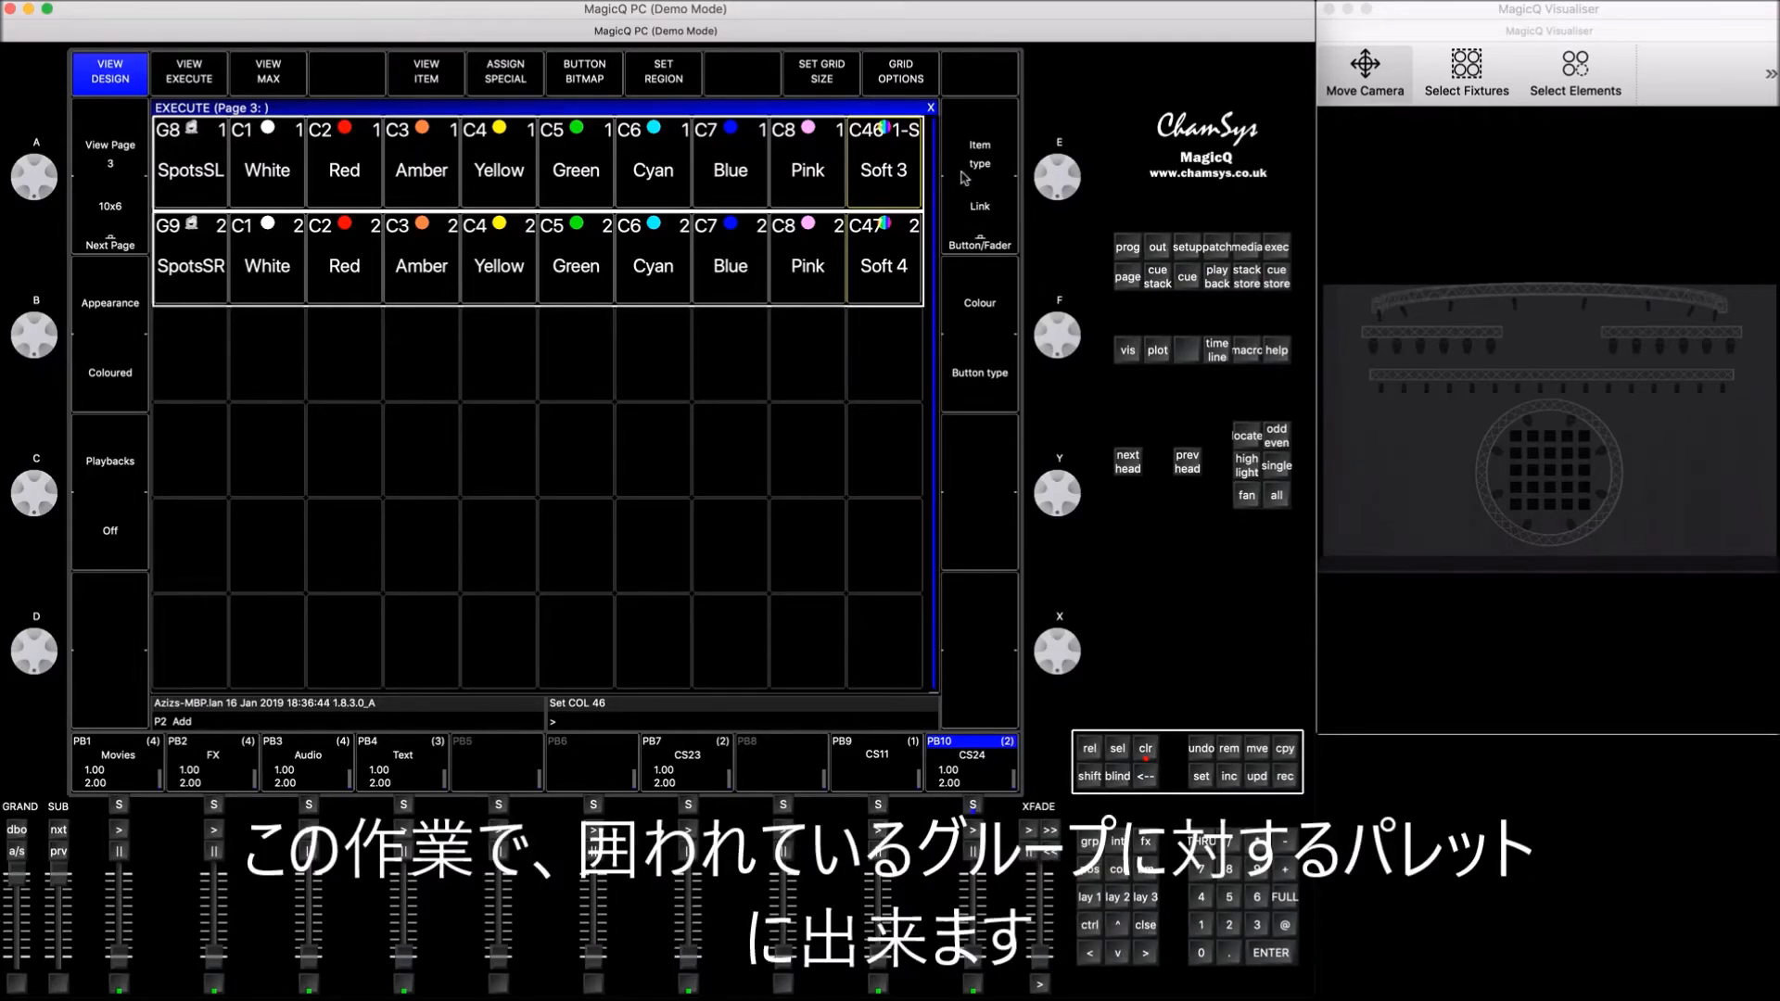
{"action": "left_click", "coordinate": [874, 256]}
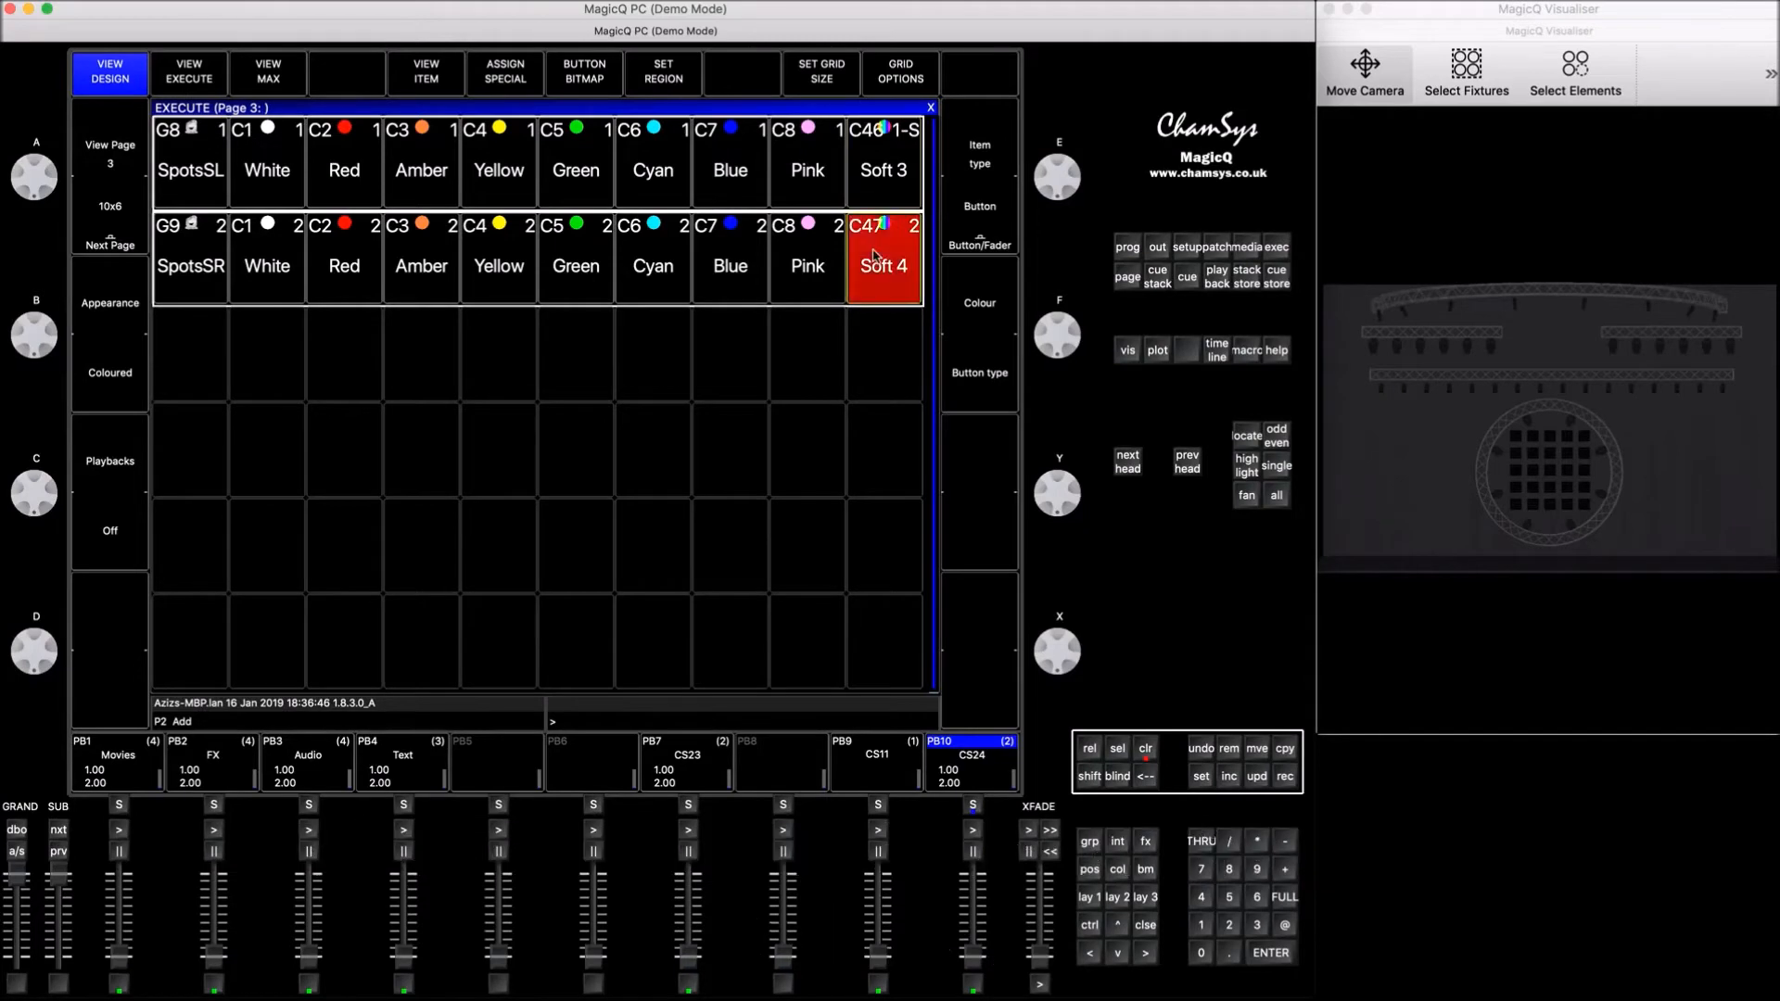
{"action": "left_click", "coordinate": [996, 236]}
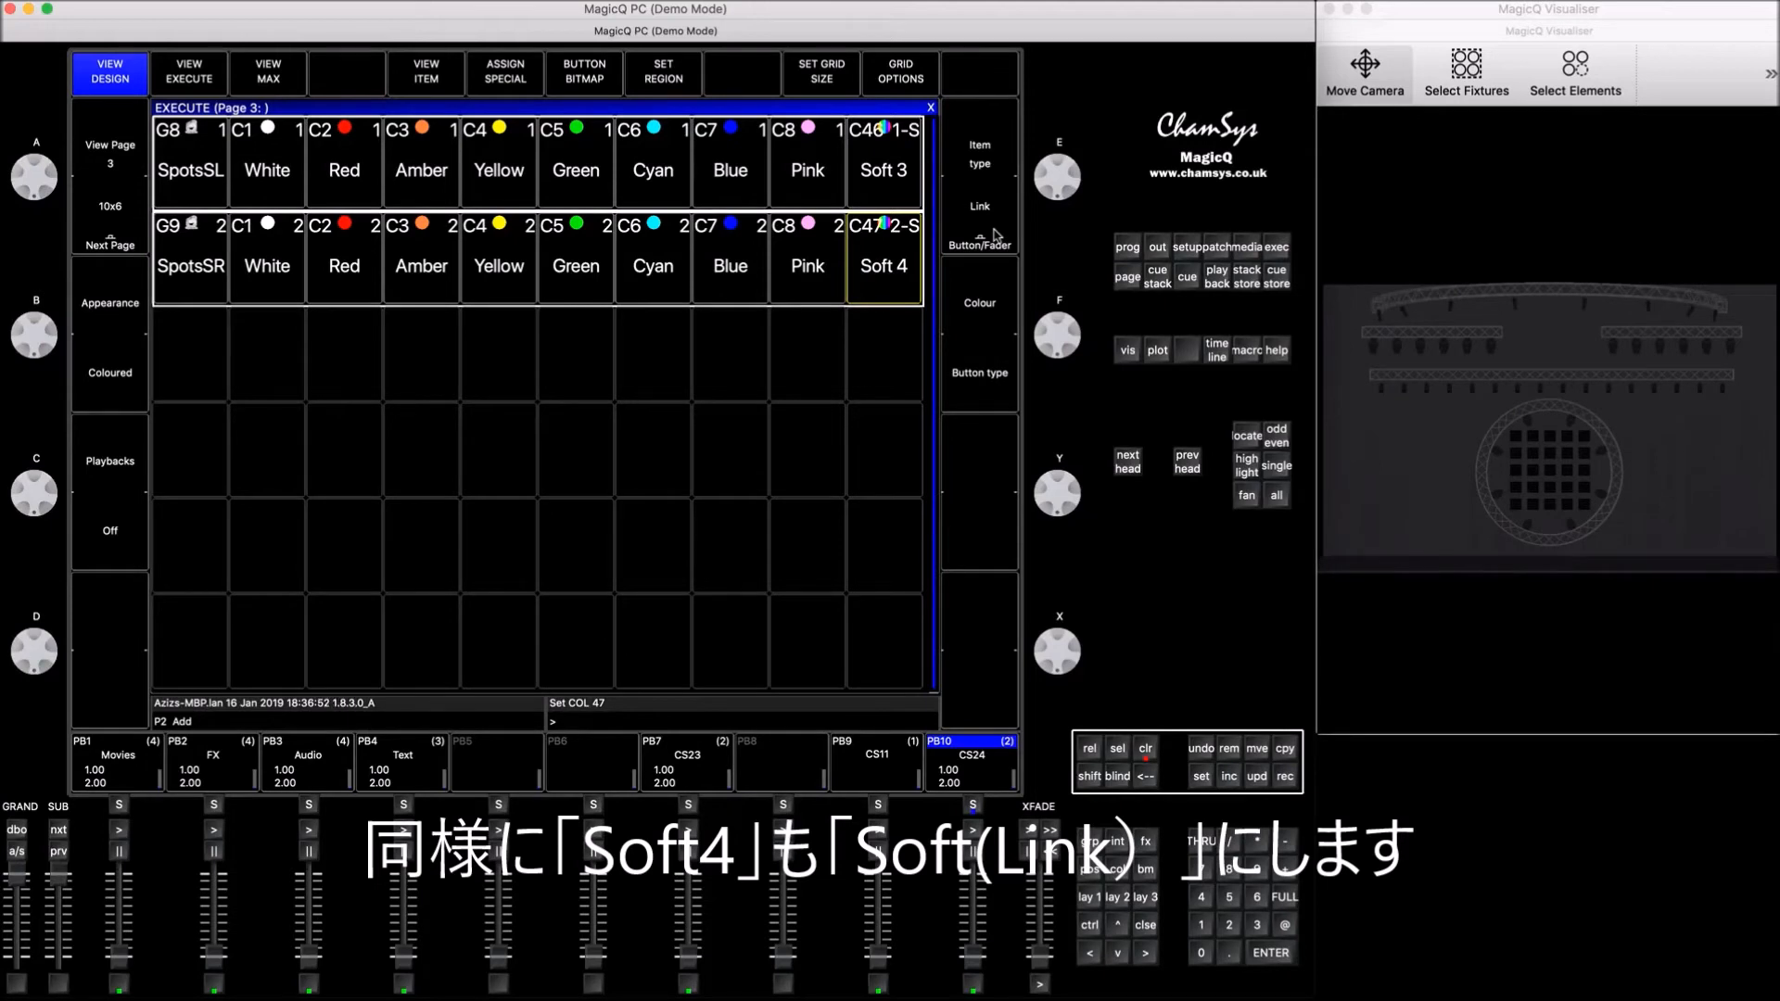
Step: Inspect the colour palette stored in both cues of the CS24 chase, and close the cue windows
{"action": "left_click", "coordinate": [973, 807]}
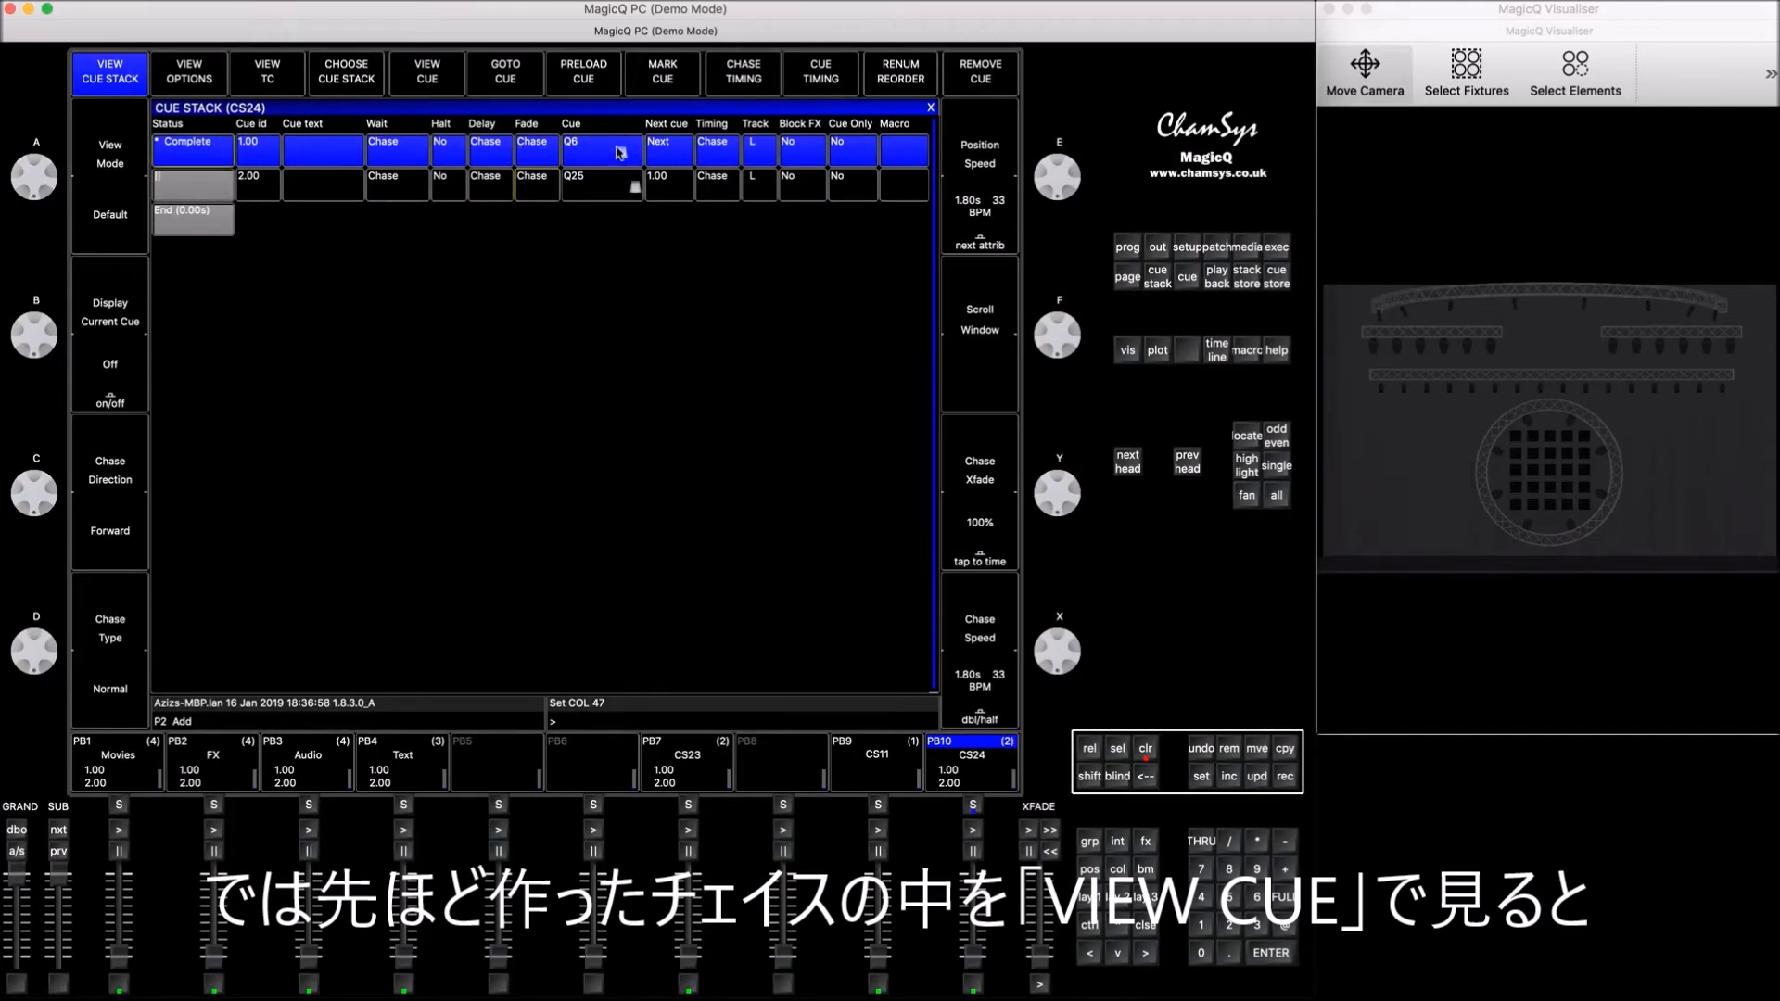
{"action": "left_click", "coordinate": [424, 72]}
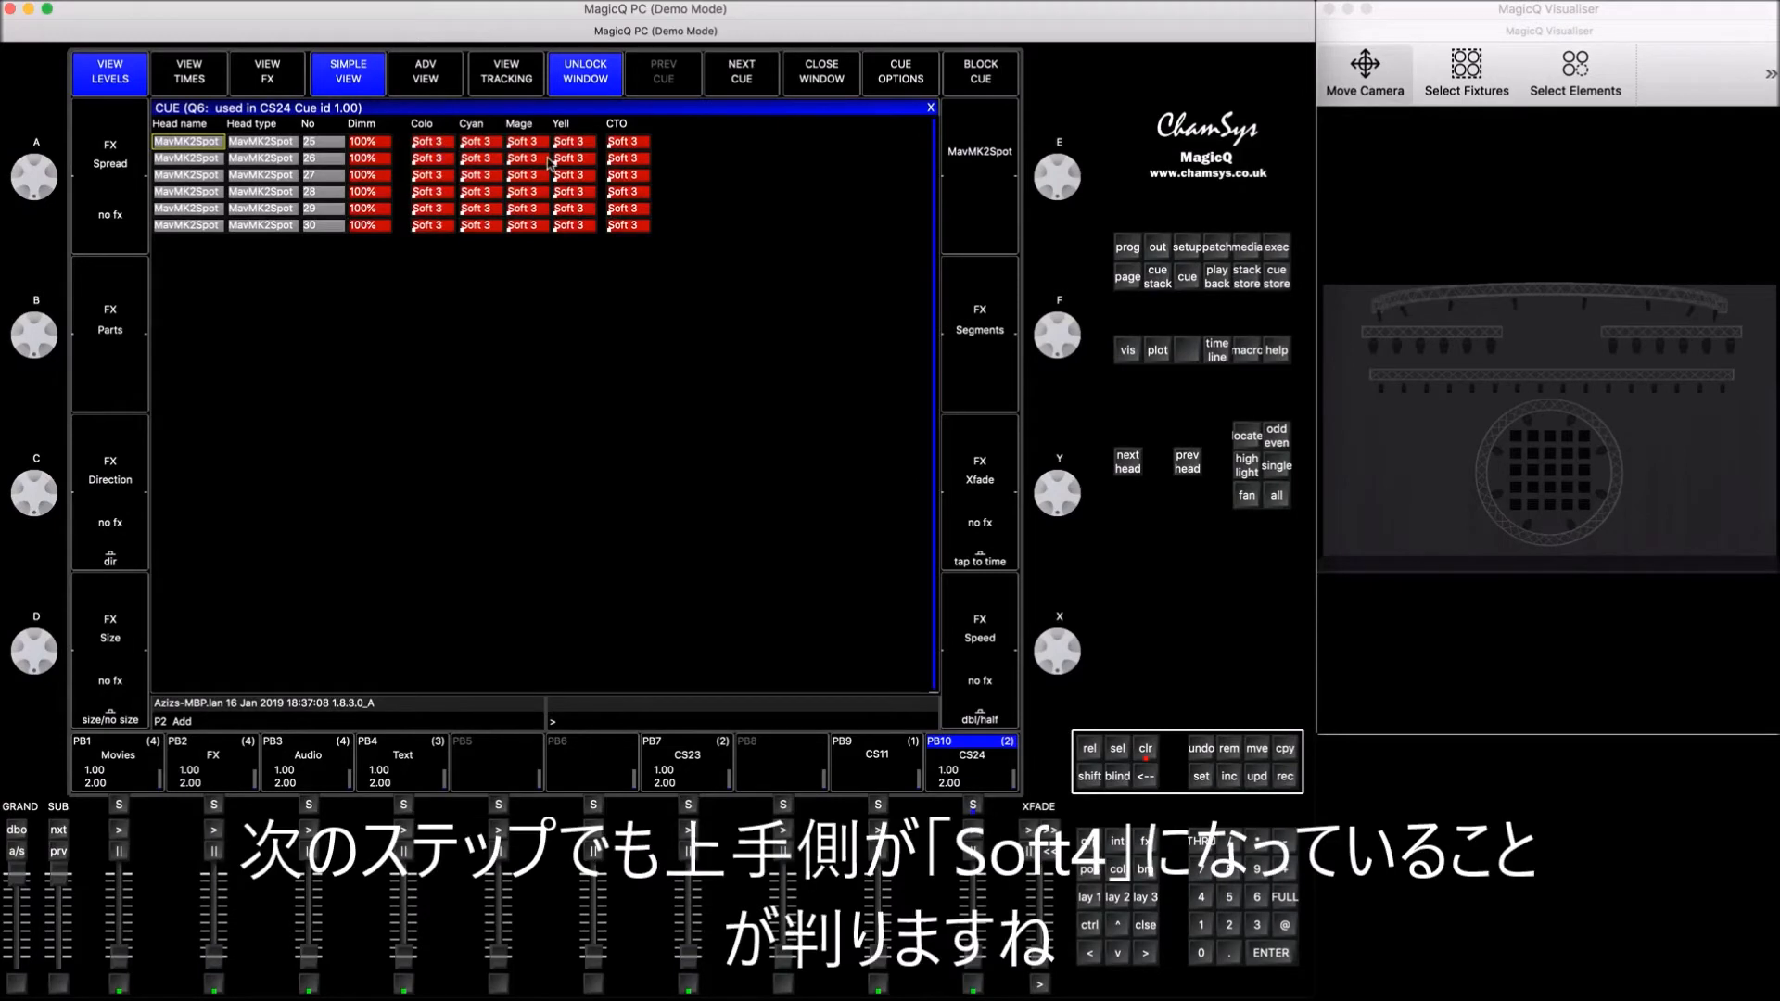
{"action": "left_click", "coordinate": [742, 75]}
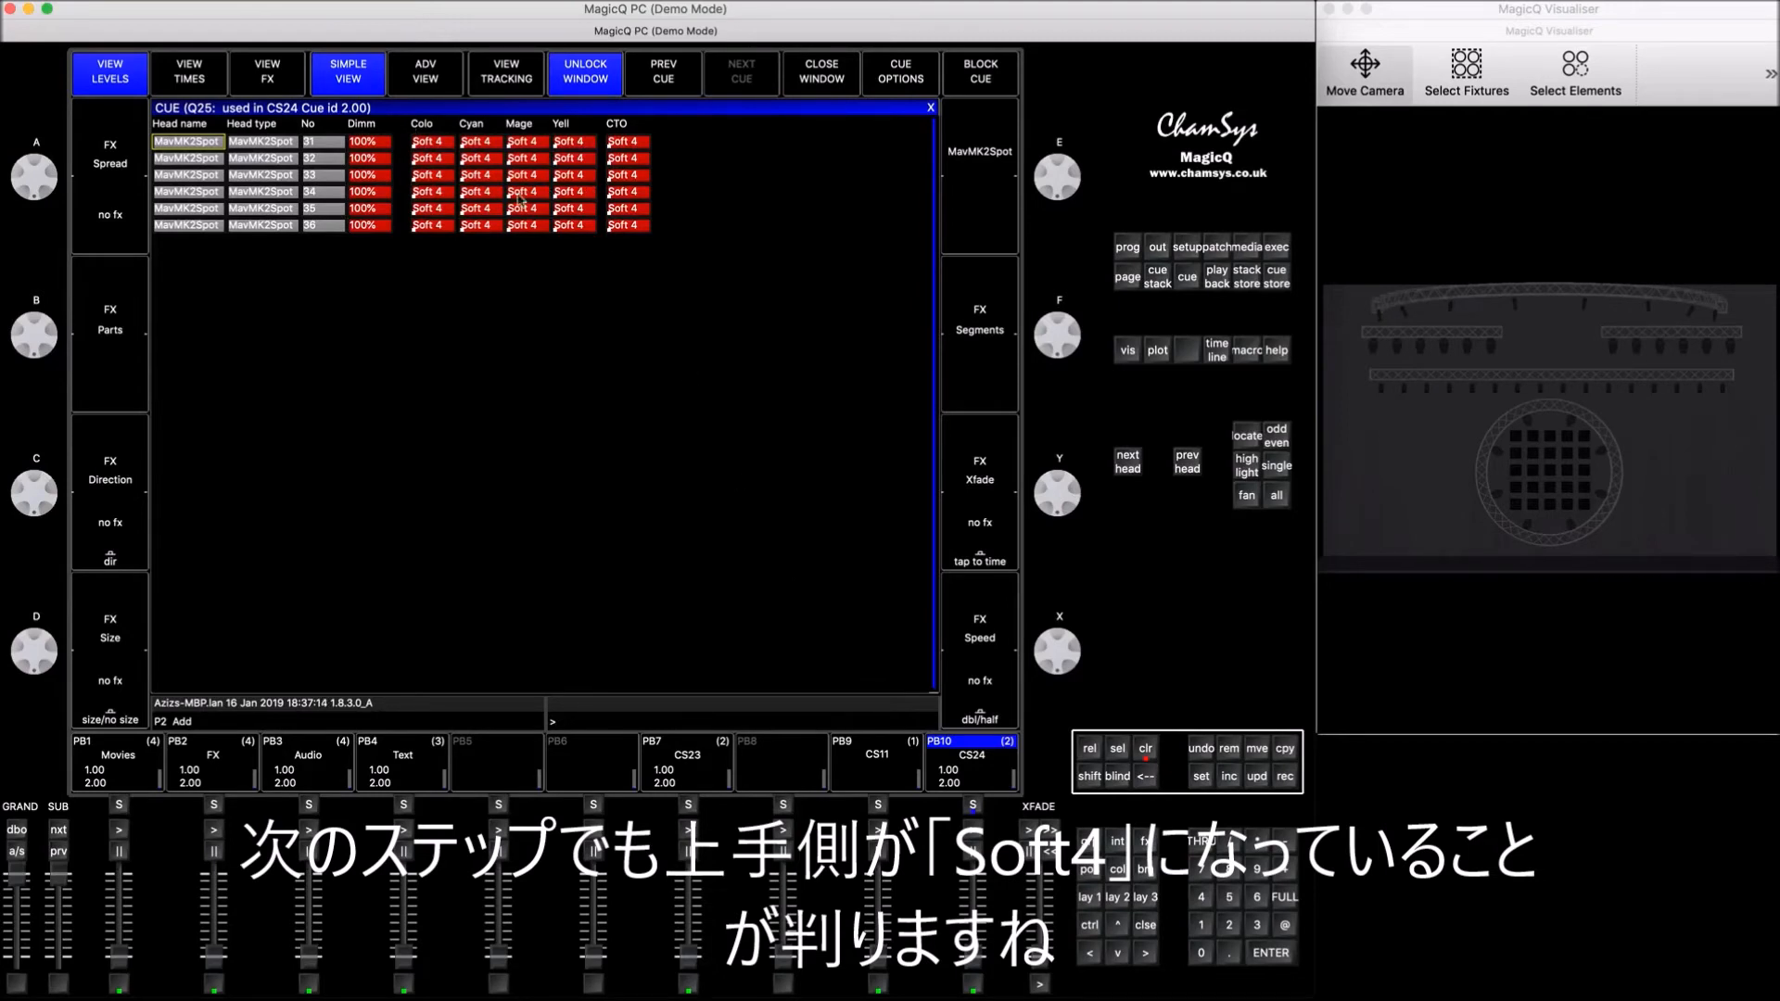
{"action": "left_click", "coordinate": [1141, 927]}
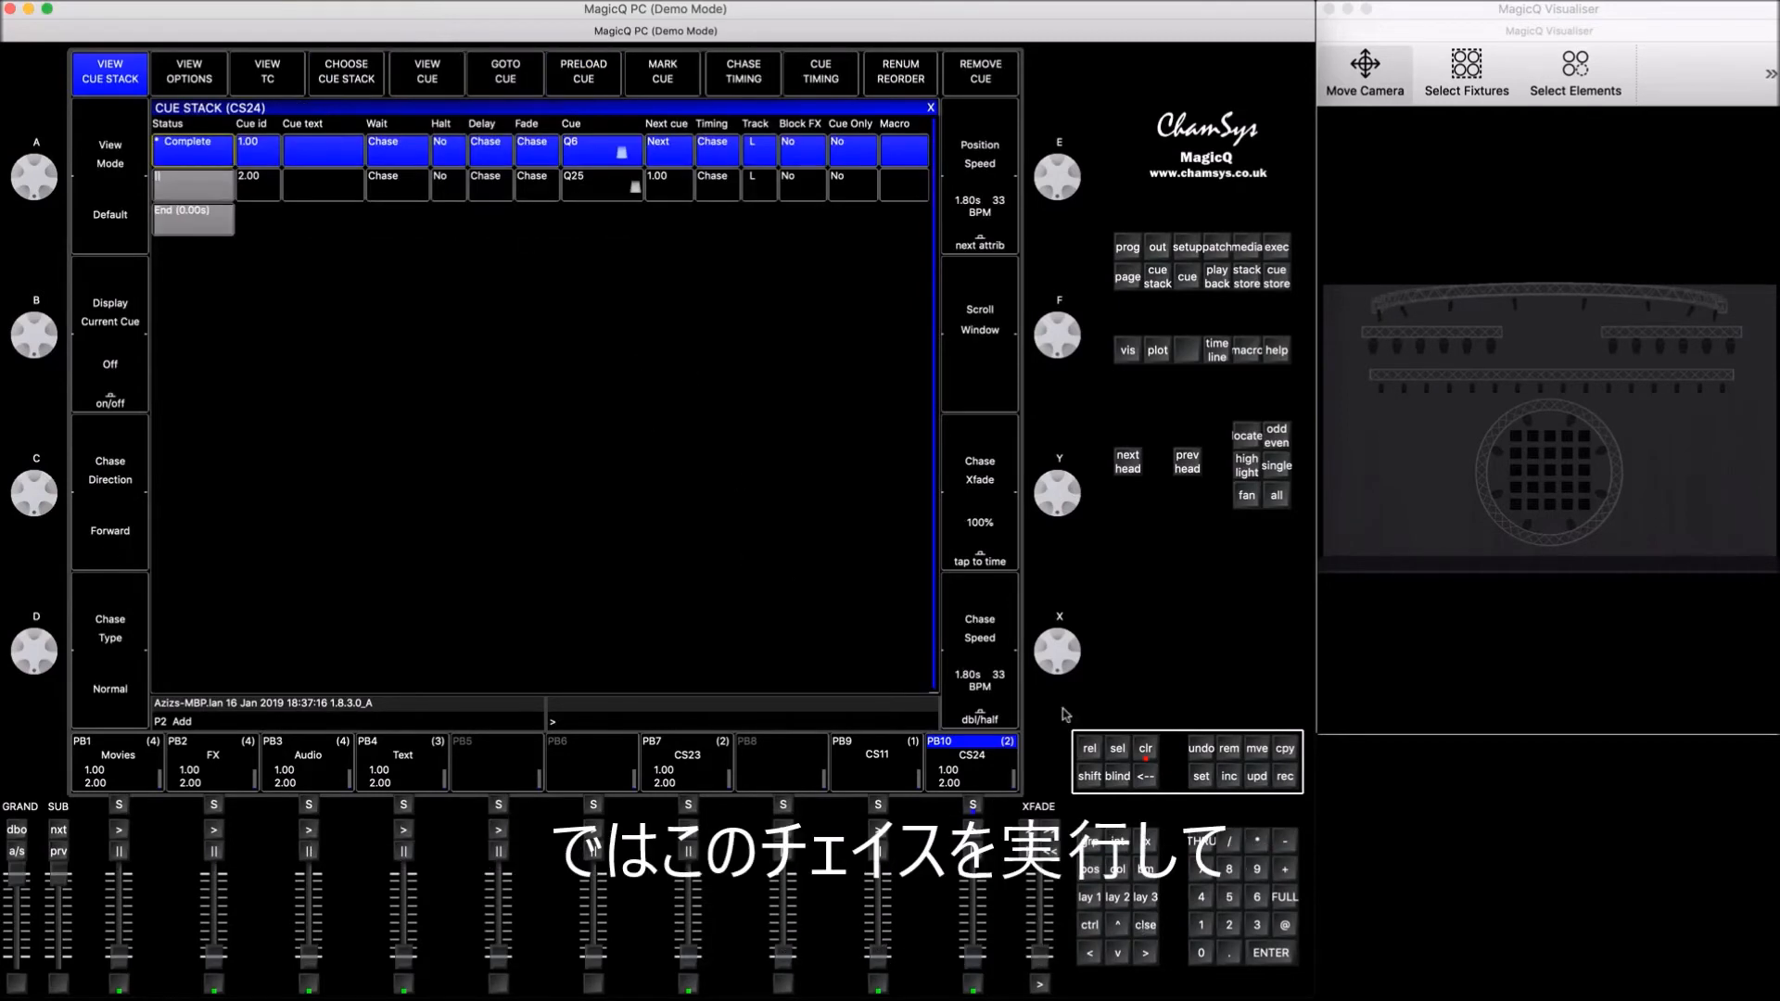
{"action": "left_click", "coordinate": [1141, 926]}
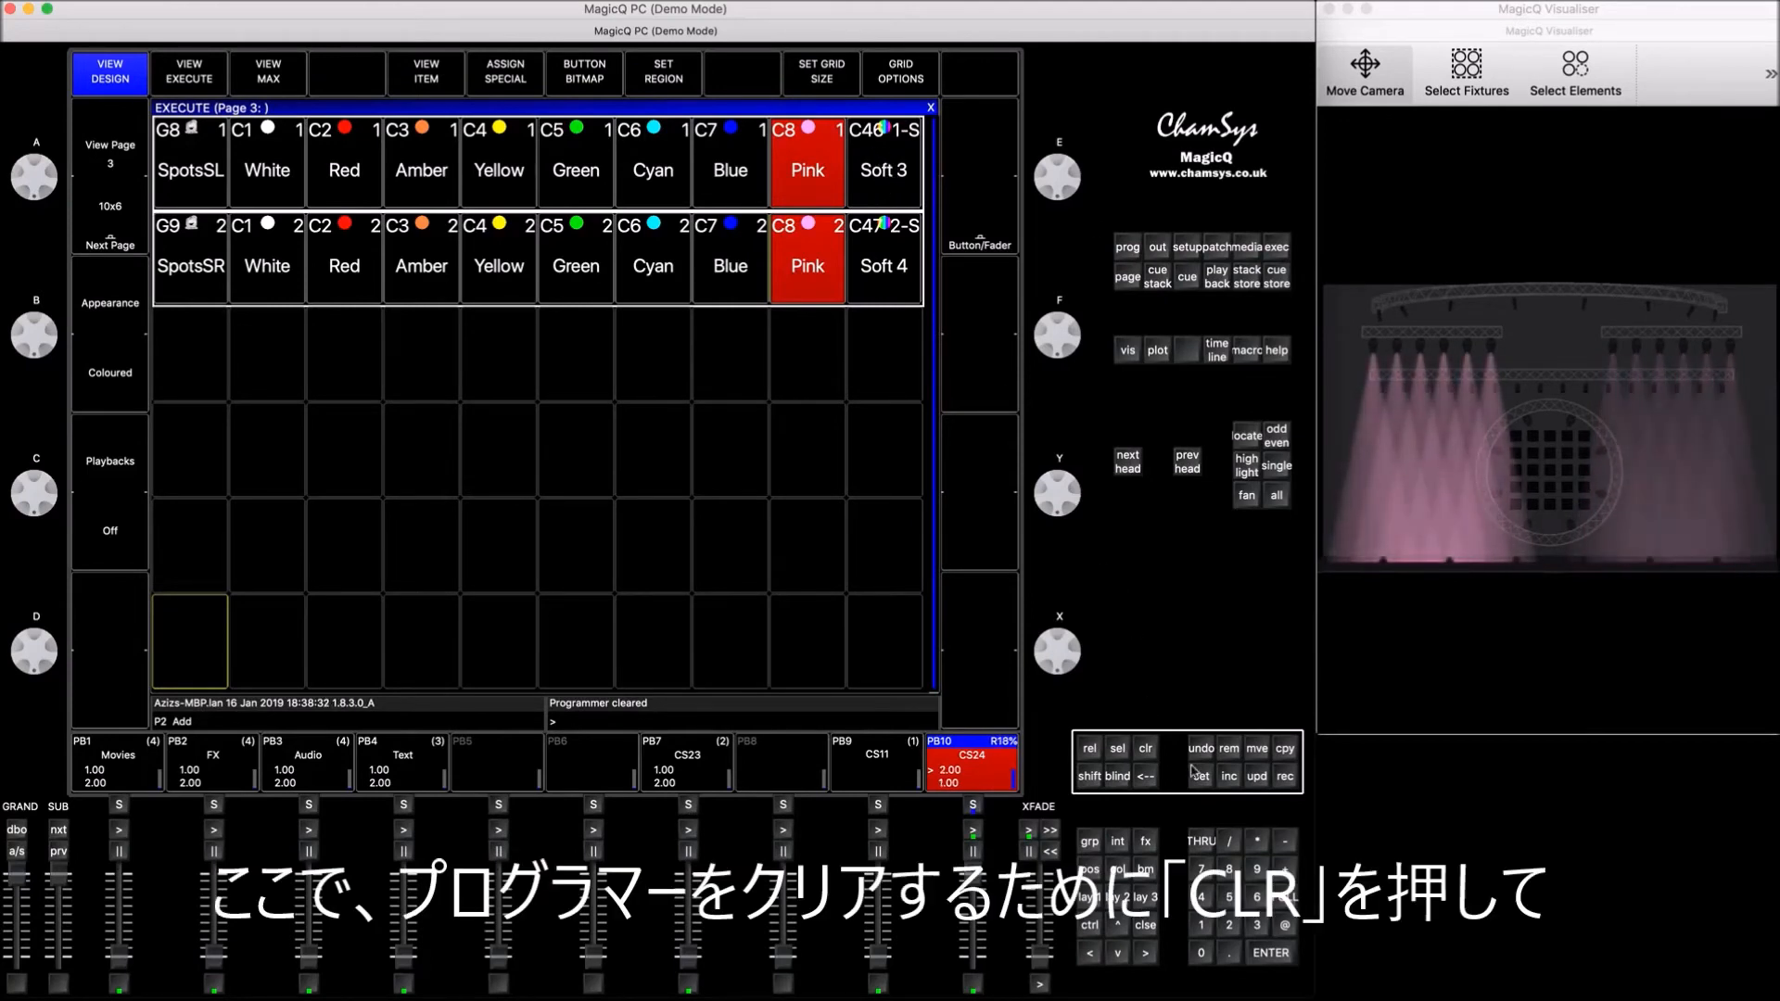
Step: Recolour the running chase to Cyan for SpotsSL and Blue for SpotsSR, followed by Yellow for SpotsSL and Red for SpotsSR
{"action": "left_click", "coordinate": [663, 181]}
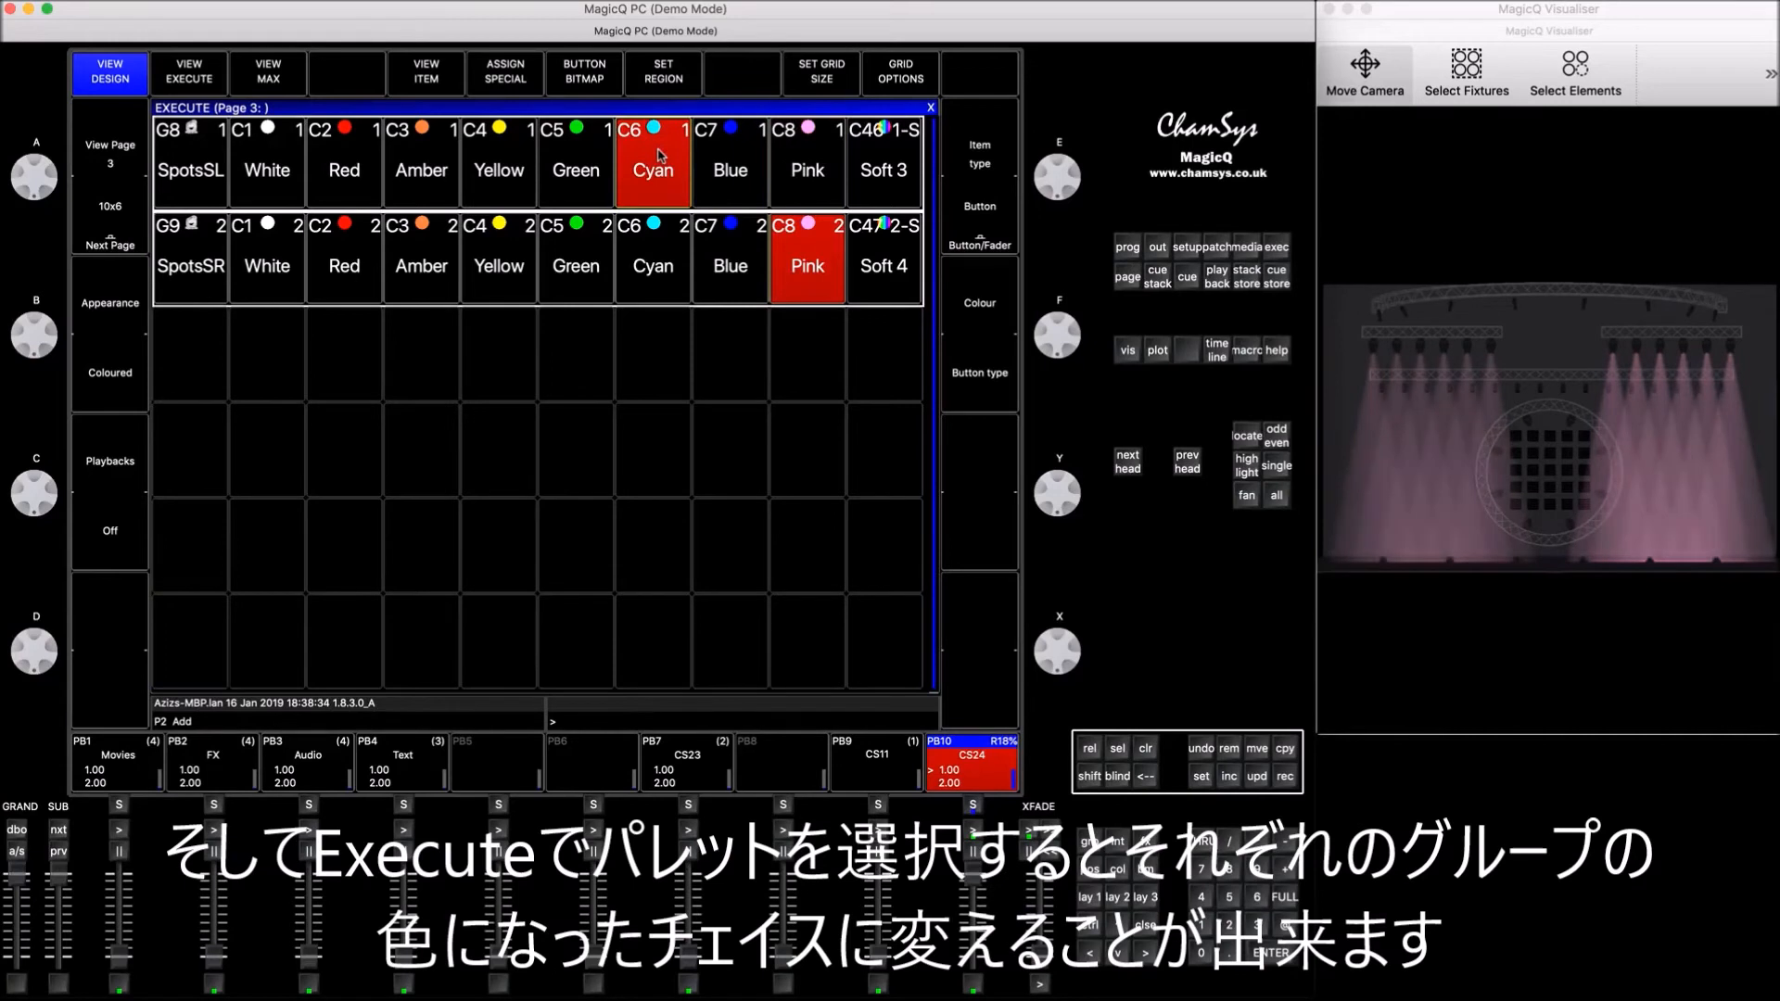
{"action": "left_click", "coordinate": [726, 257]}
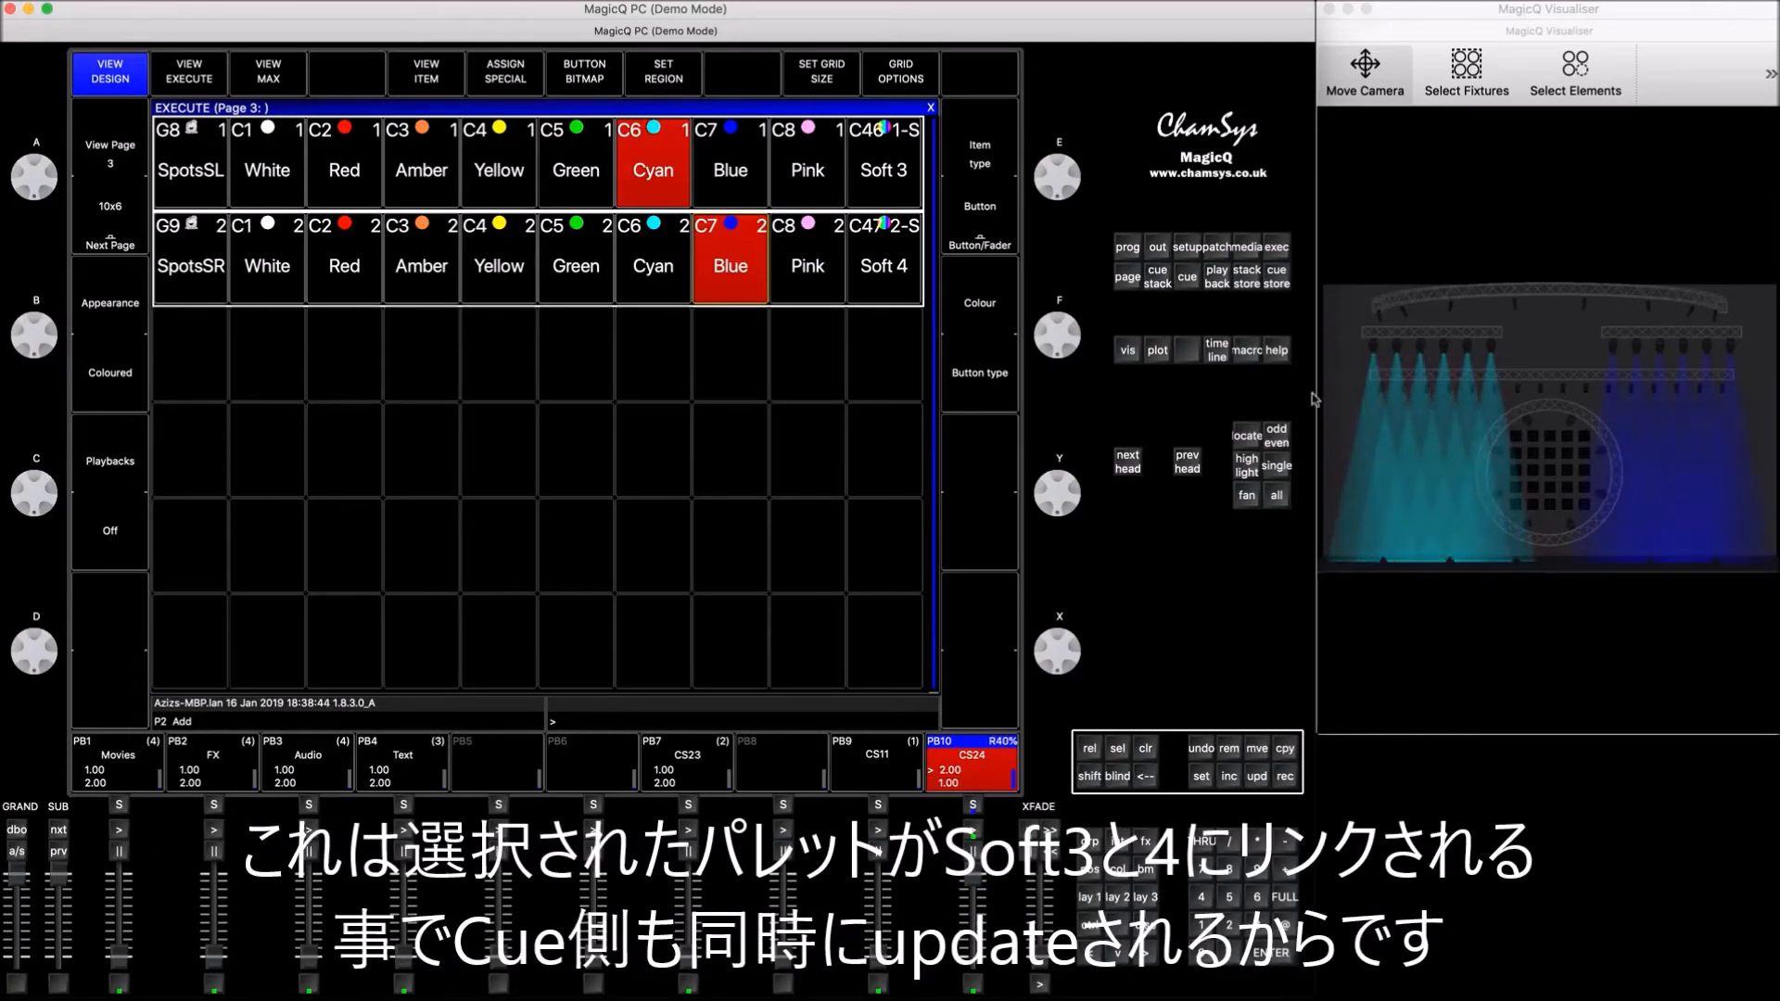
{"action": "left_click", "coordinate": [501, 172]}
{"action": "left_click", "coordinate": [339, 262]}
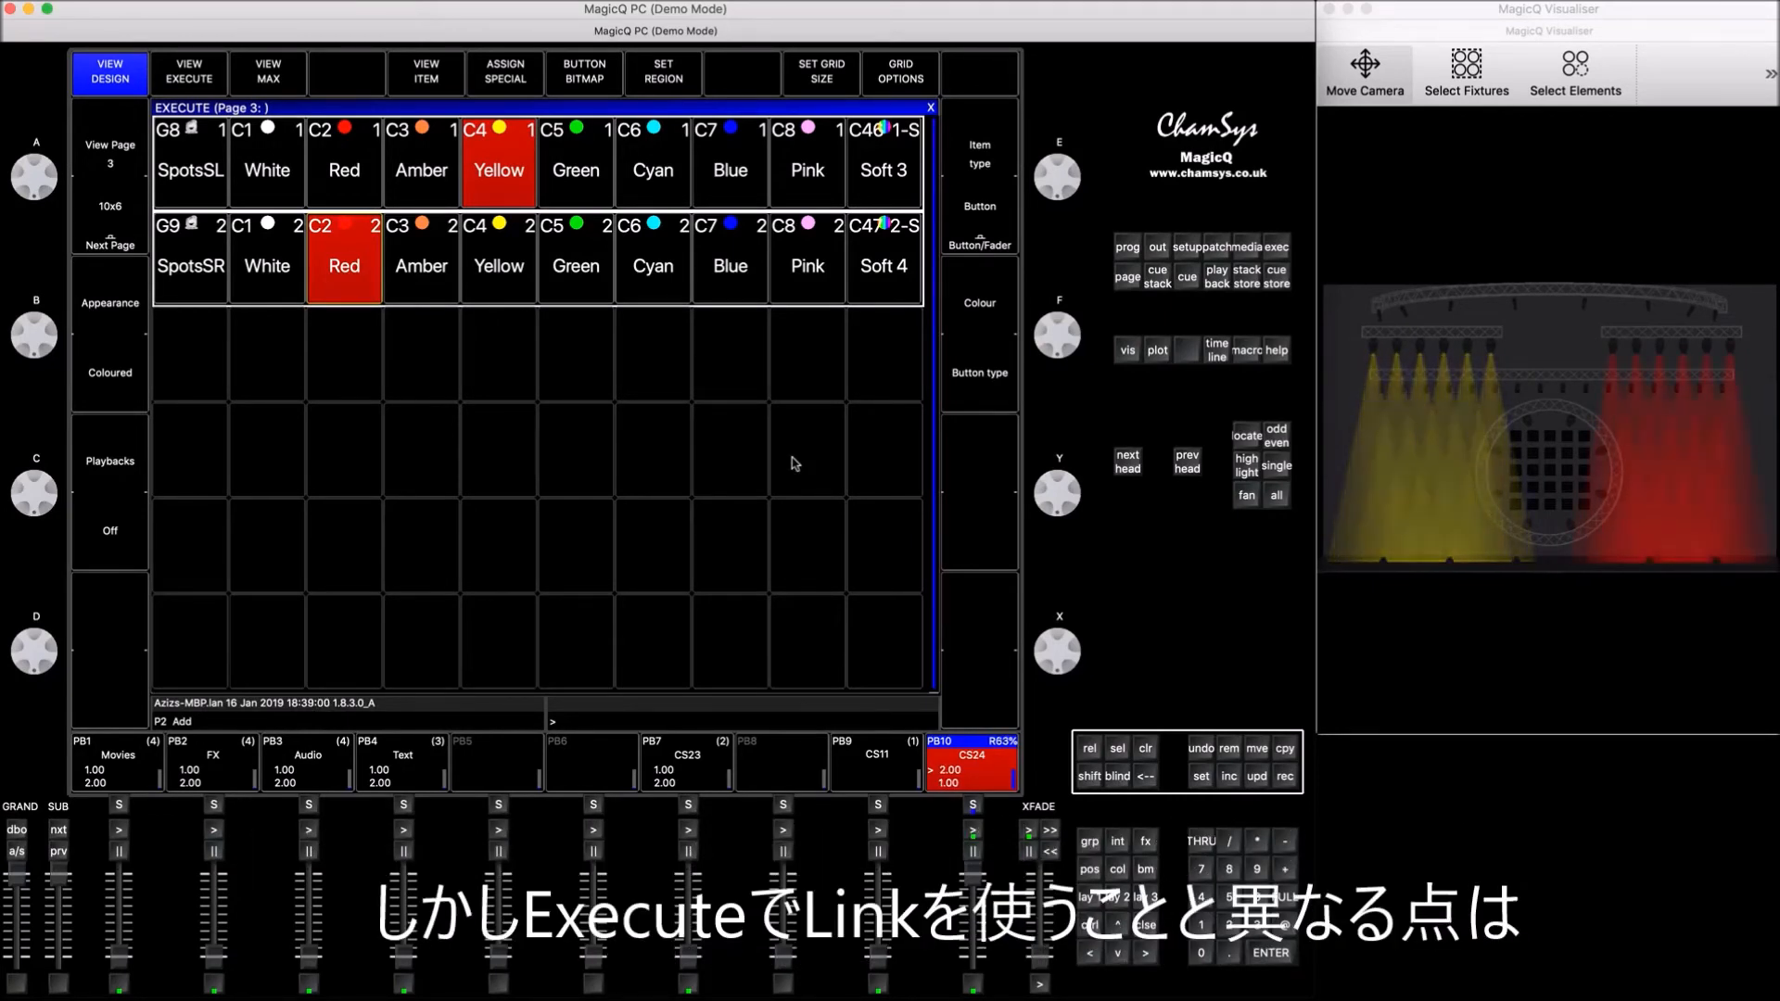
Step: Clear the programmer and examine the colour values stored in the Soft 3 and Soft 4 palettes
{"action": "left_click", "coordinate": [1147, 750]}
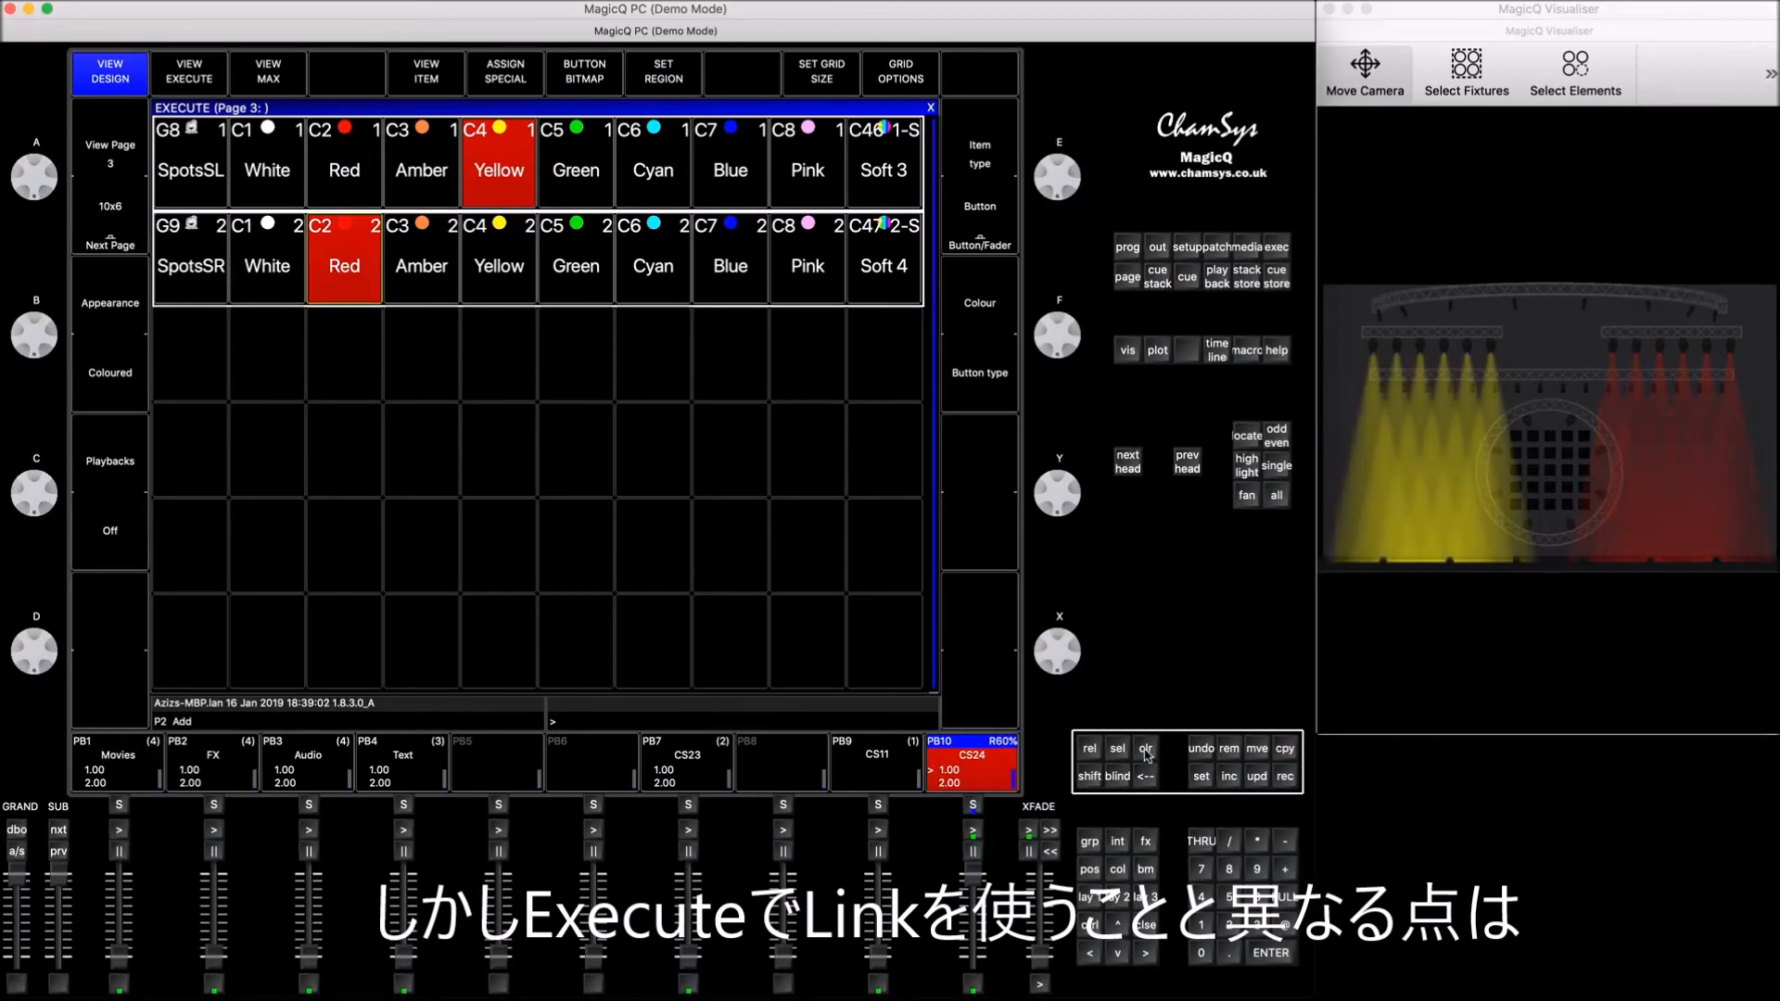
{"action": "left_click", "coordinate": [1089, 897]}
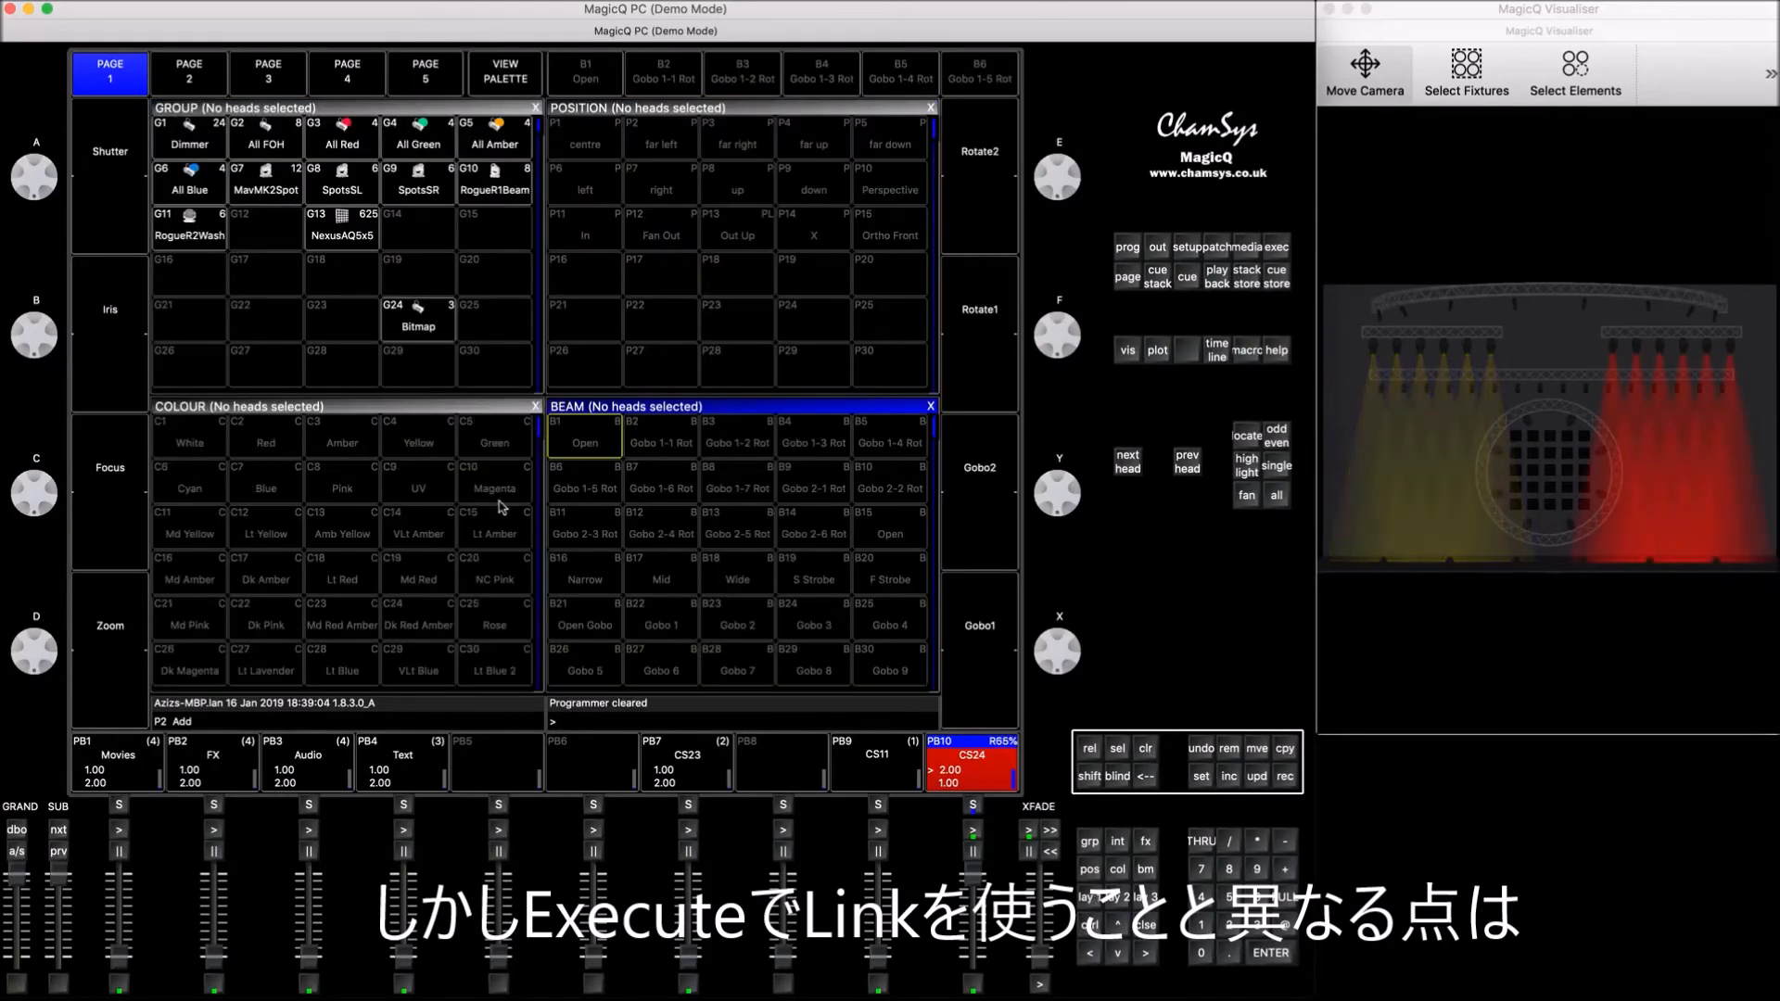
{"action": "left_click", "coordinate": [371, 408]}
{"action": "key", "text": "Down"}
{"action": "key", "text": "Down"}
{"action": "key", "text": "Down"}
{"action": "key", "text": "Down"}
{"action": "key", "text": "Down"}
{"action": "key", "text": "Down"}
{"action": "key", "text": "Down"}
{"action": "key", "text": "Down"}
{"action": "key", "text": "Left"}
{"action": "key", "text": "Left"}
{"action": "key", "text": "Left"}
{"action": "key", "text": "Left"}
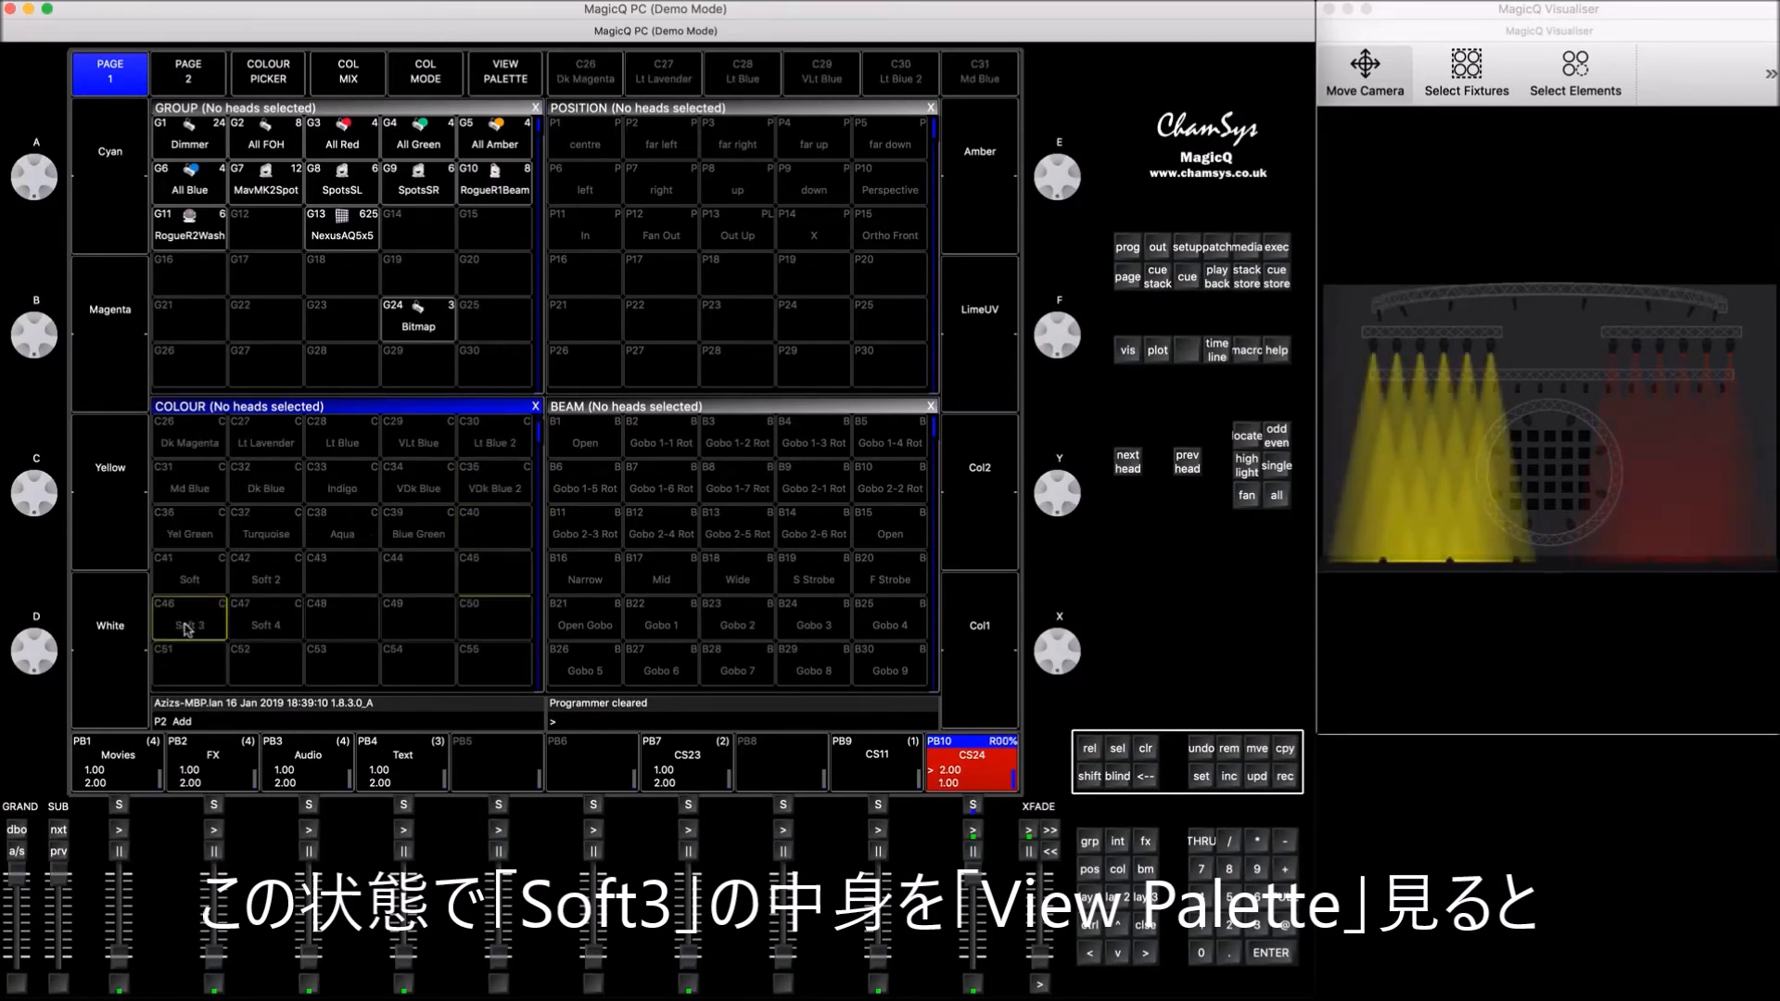
{"action": "left_click", "coordinate": [501, 81]}
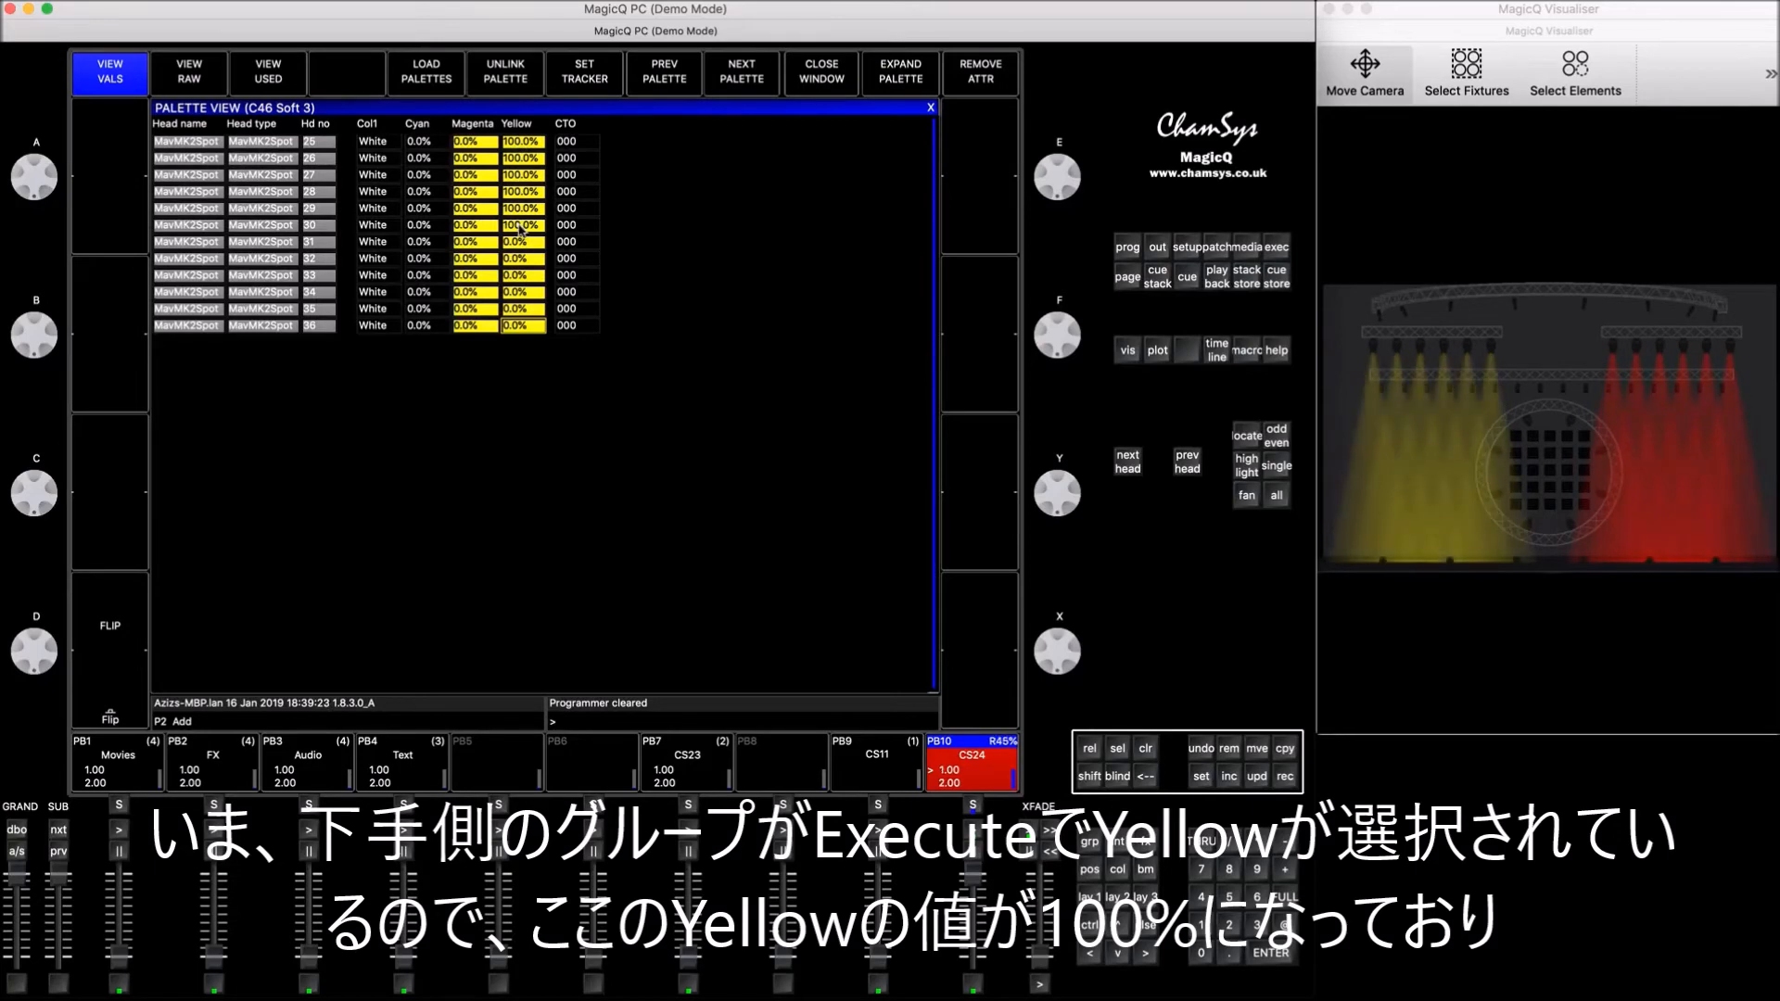
{"action": "left_click", "coordinate": [674, 314]}
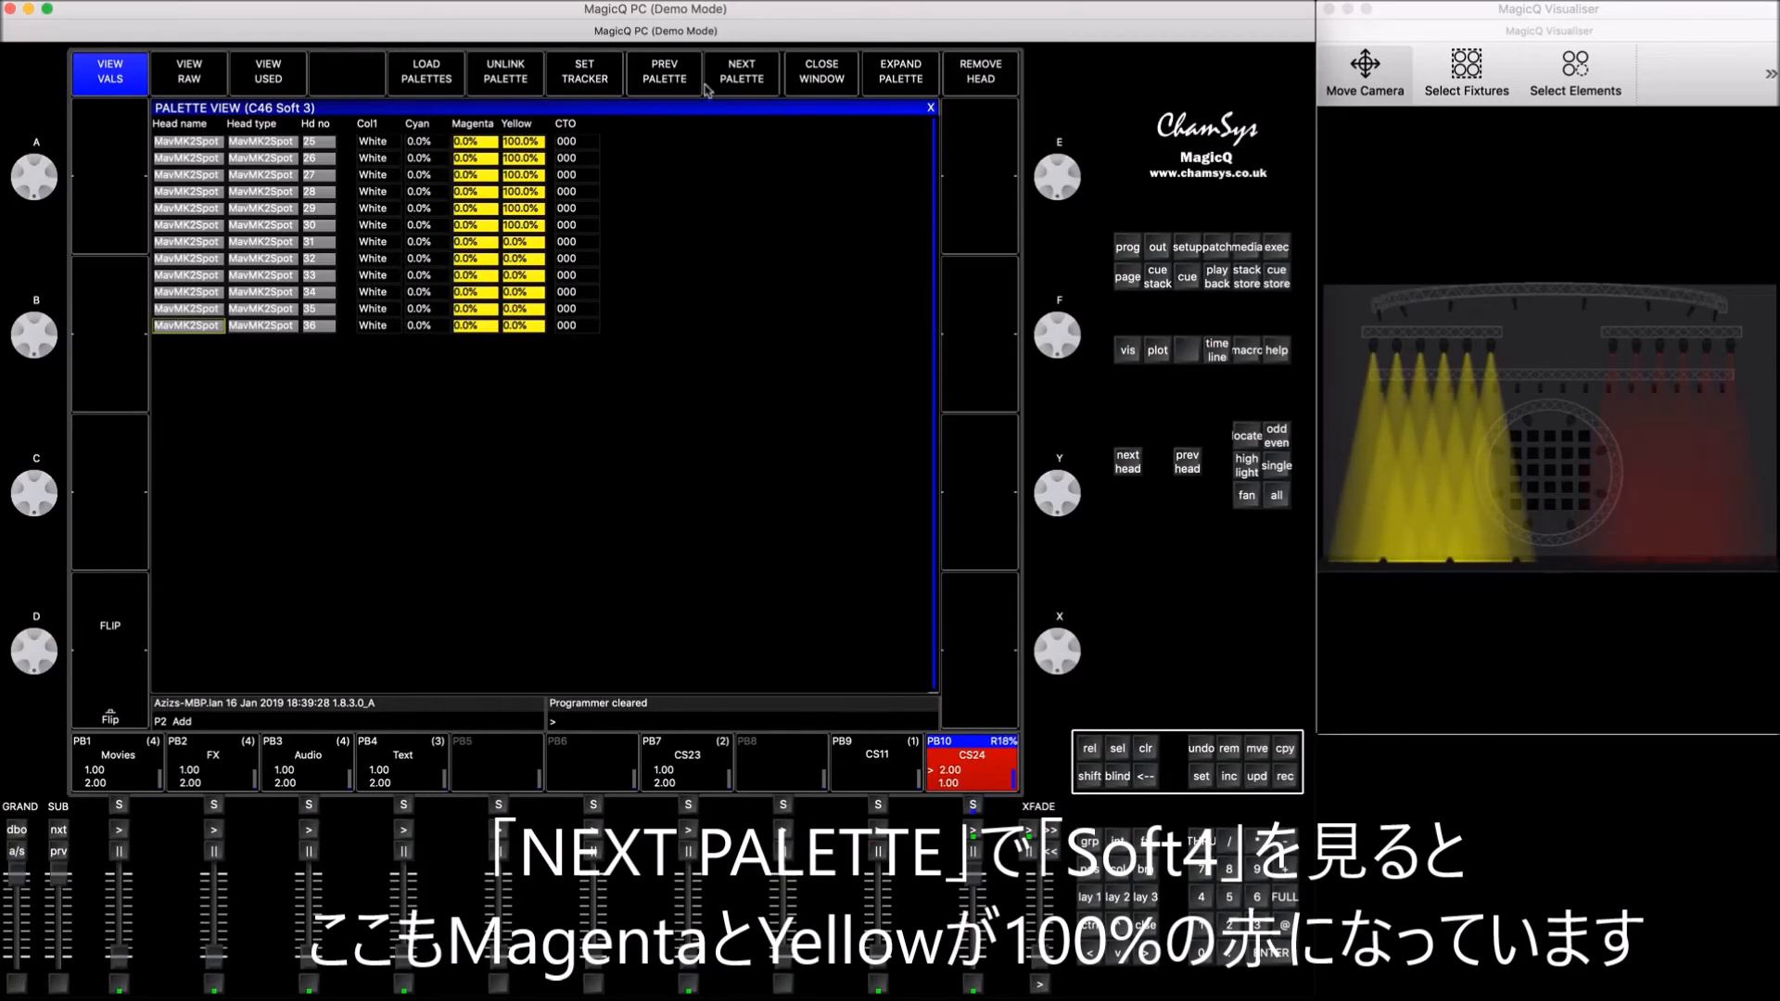
{"action": "left_click", "coordinate": [744, 77]}
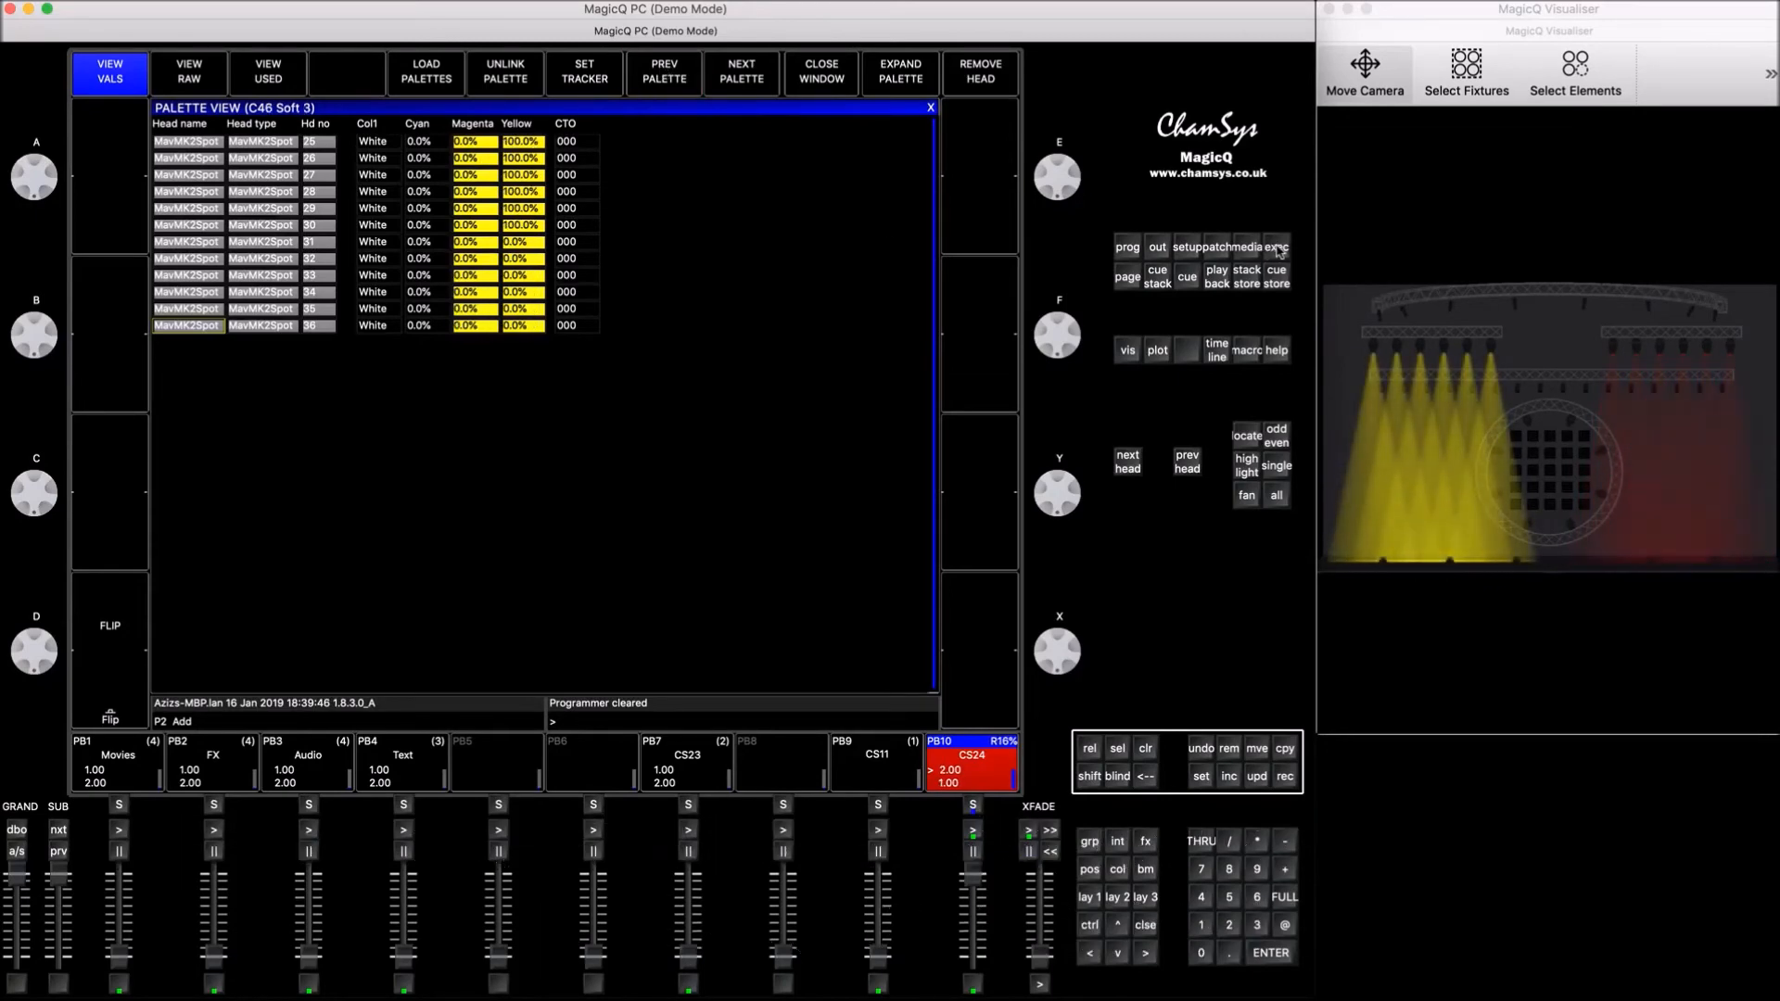
Step: Switch SpotsSL to Blue on the execute page and refresh the palette view of Soft 3 to recheck its values
{"action": "left_click", "coordinate": [1278, 248]}
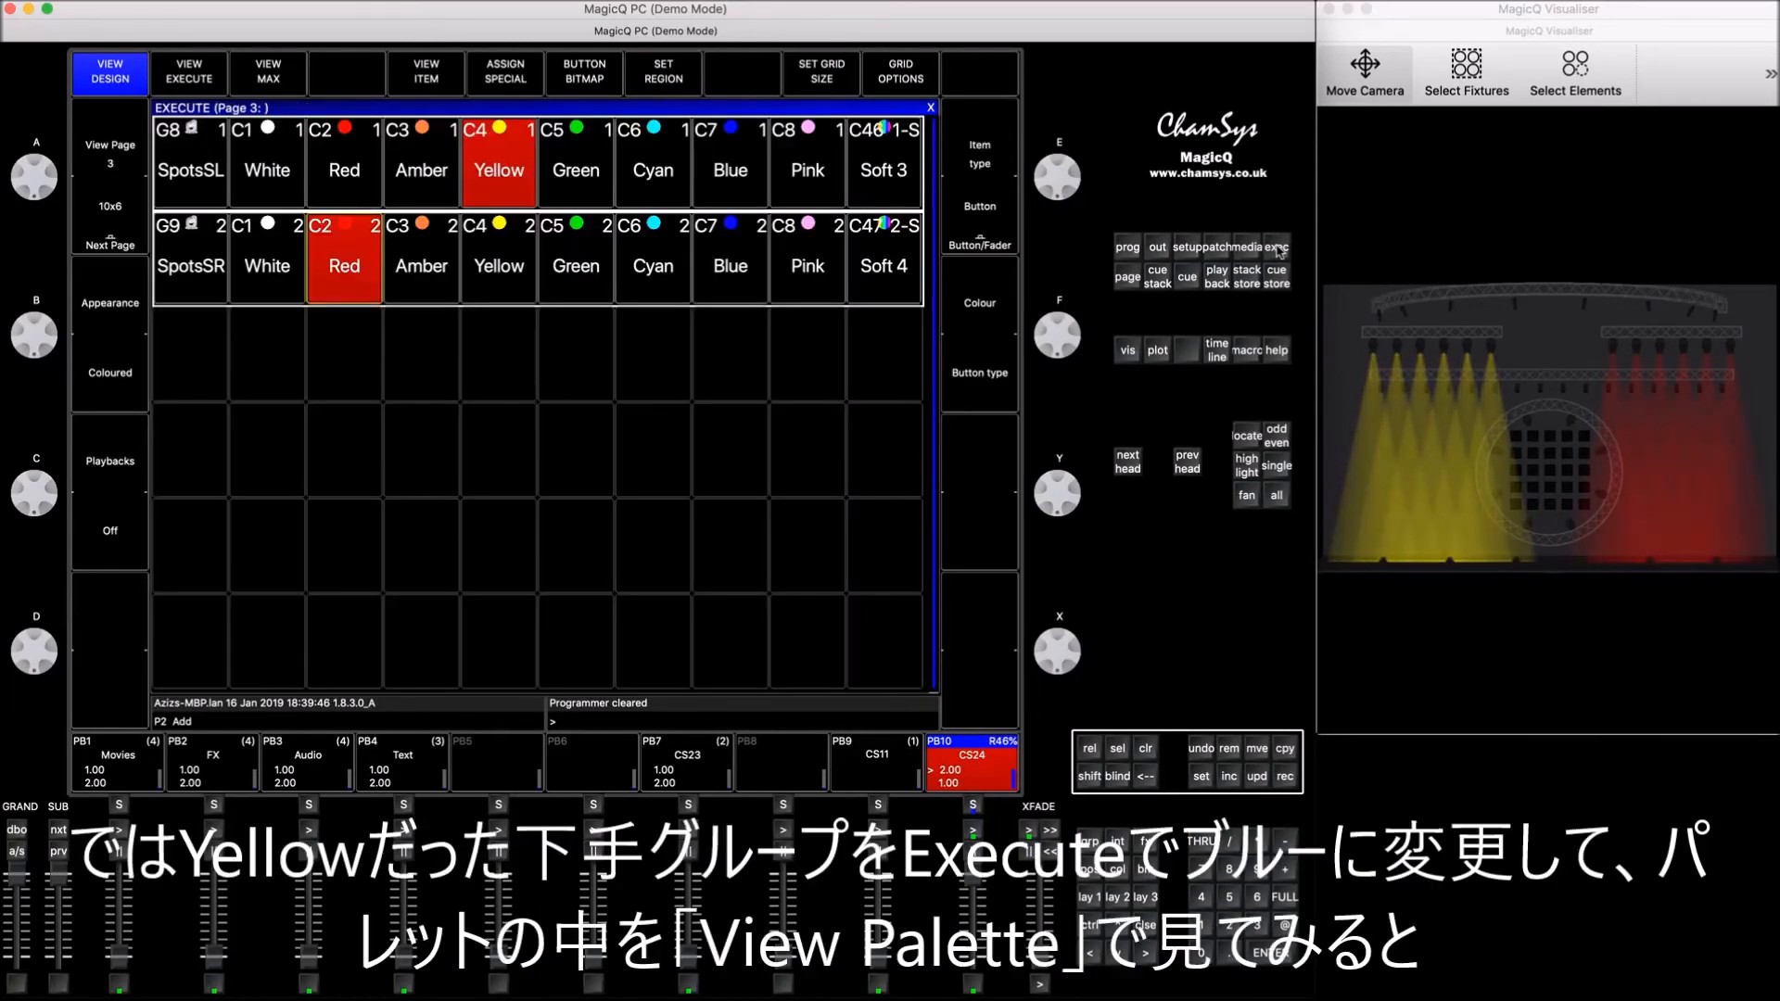
{"action": "left_click", "coordinate": [739, 171]}
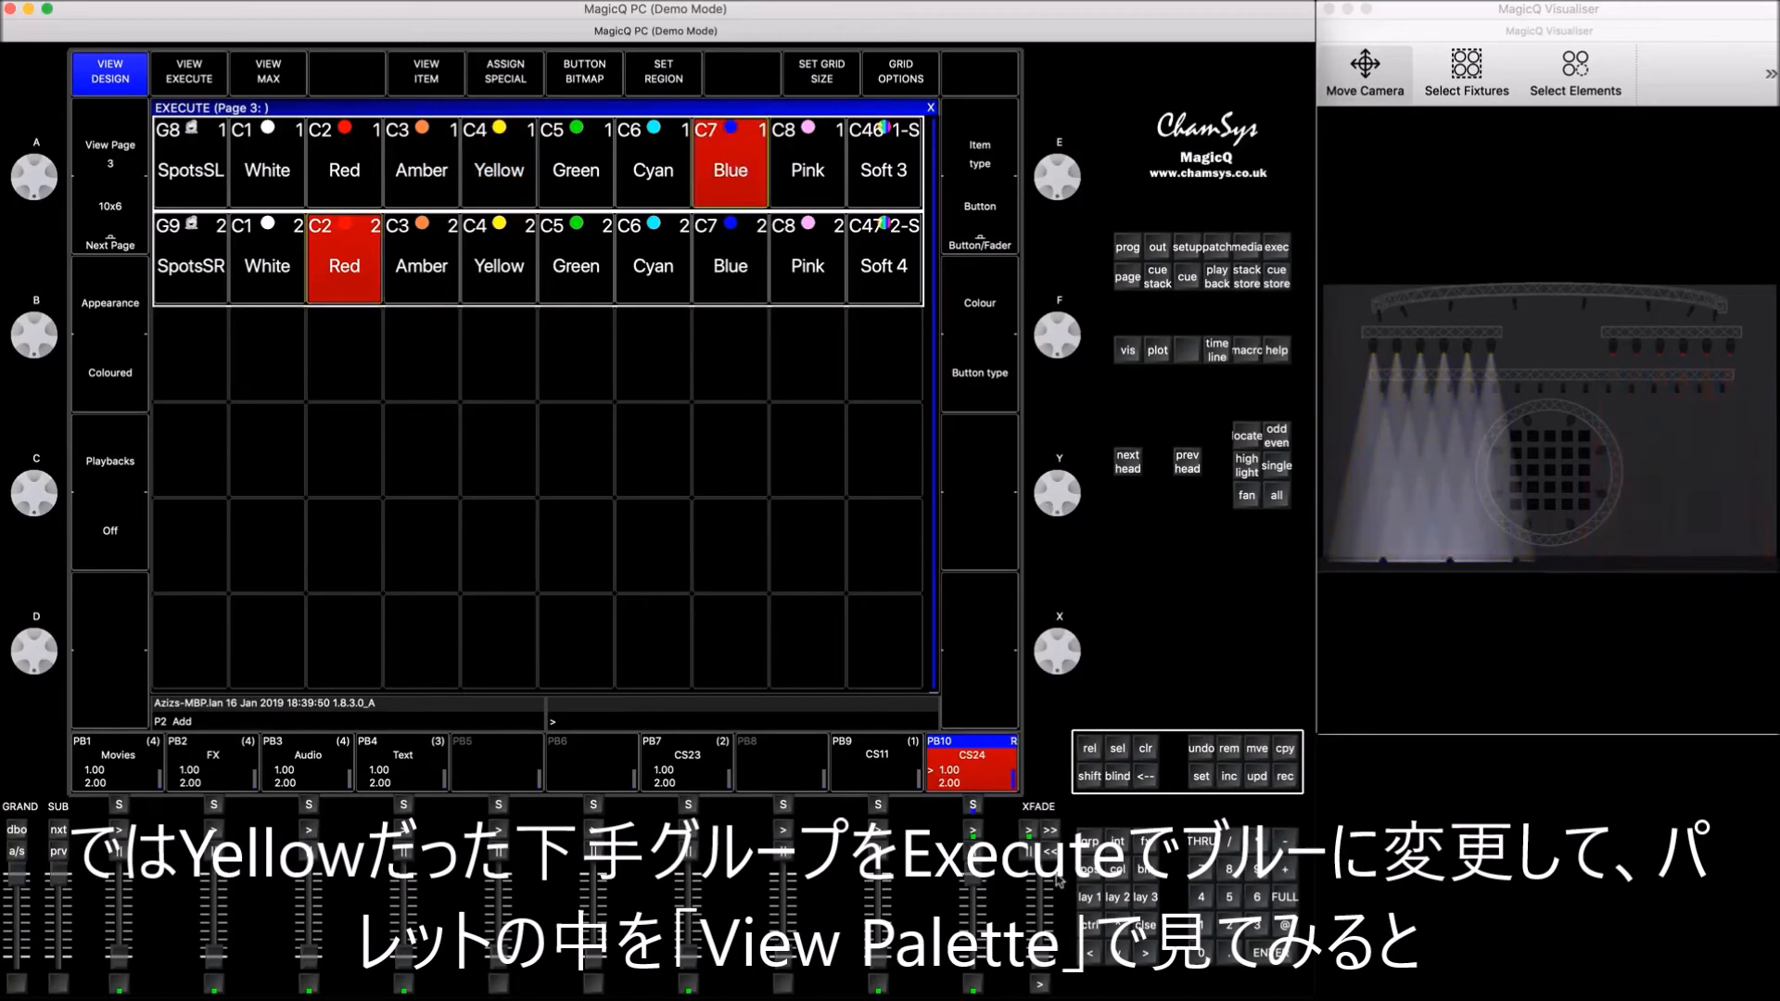
{"action": "left_click", "coordinate": [1146, 922]}
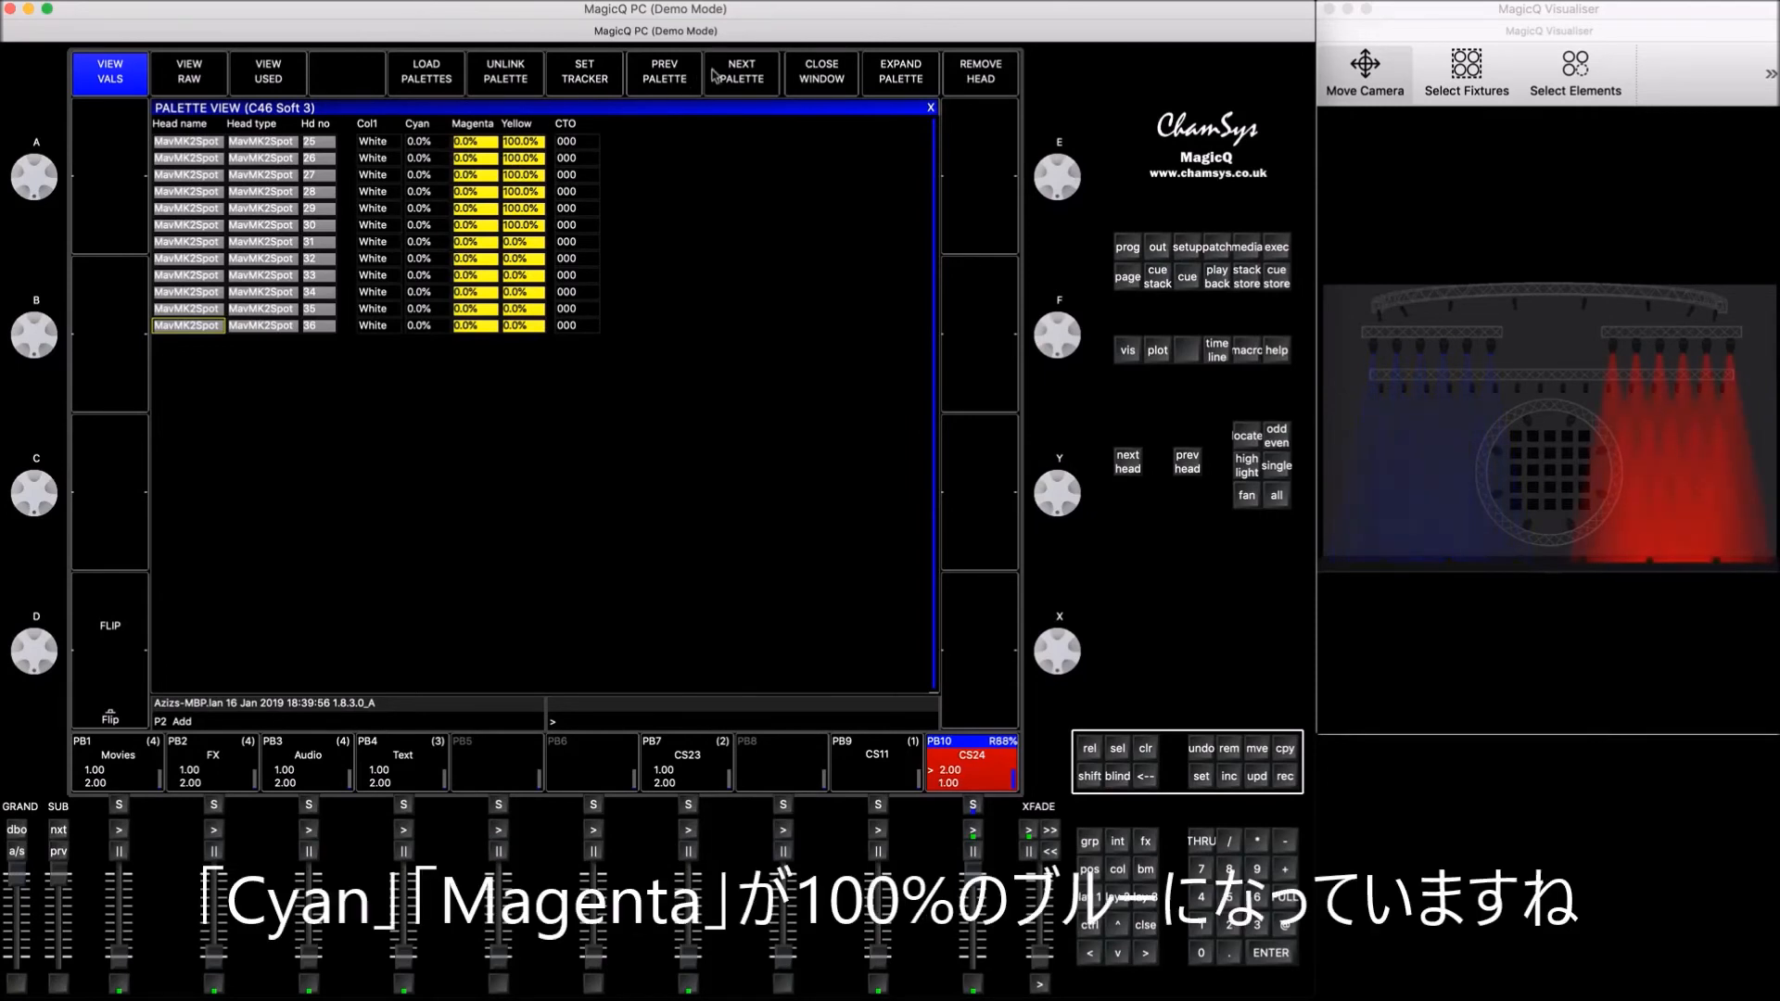
{"action": "left_click", "coordinate": [746, 81]}
{"action": "left_click", "coordinate": [688, 74]}
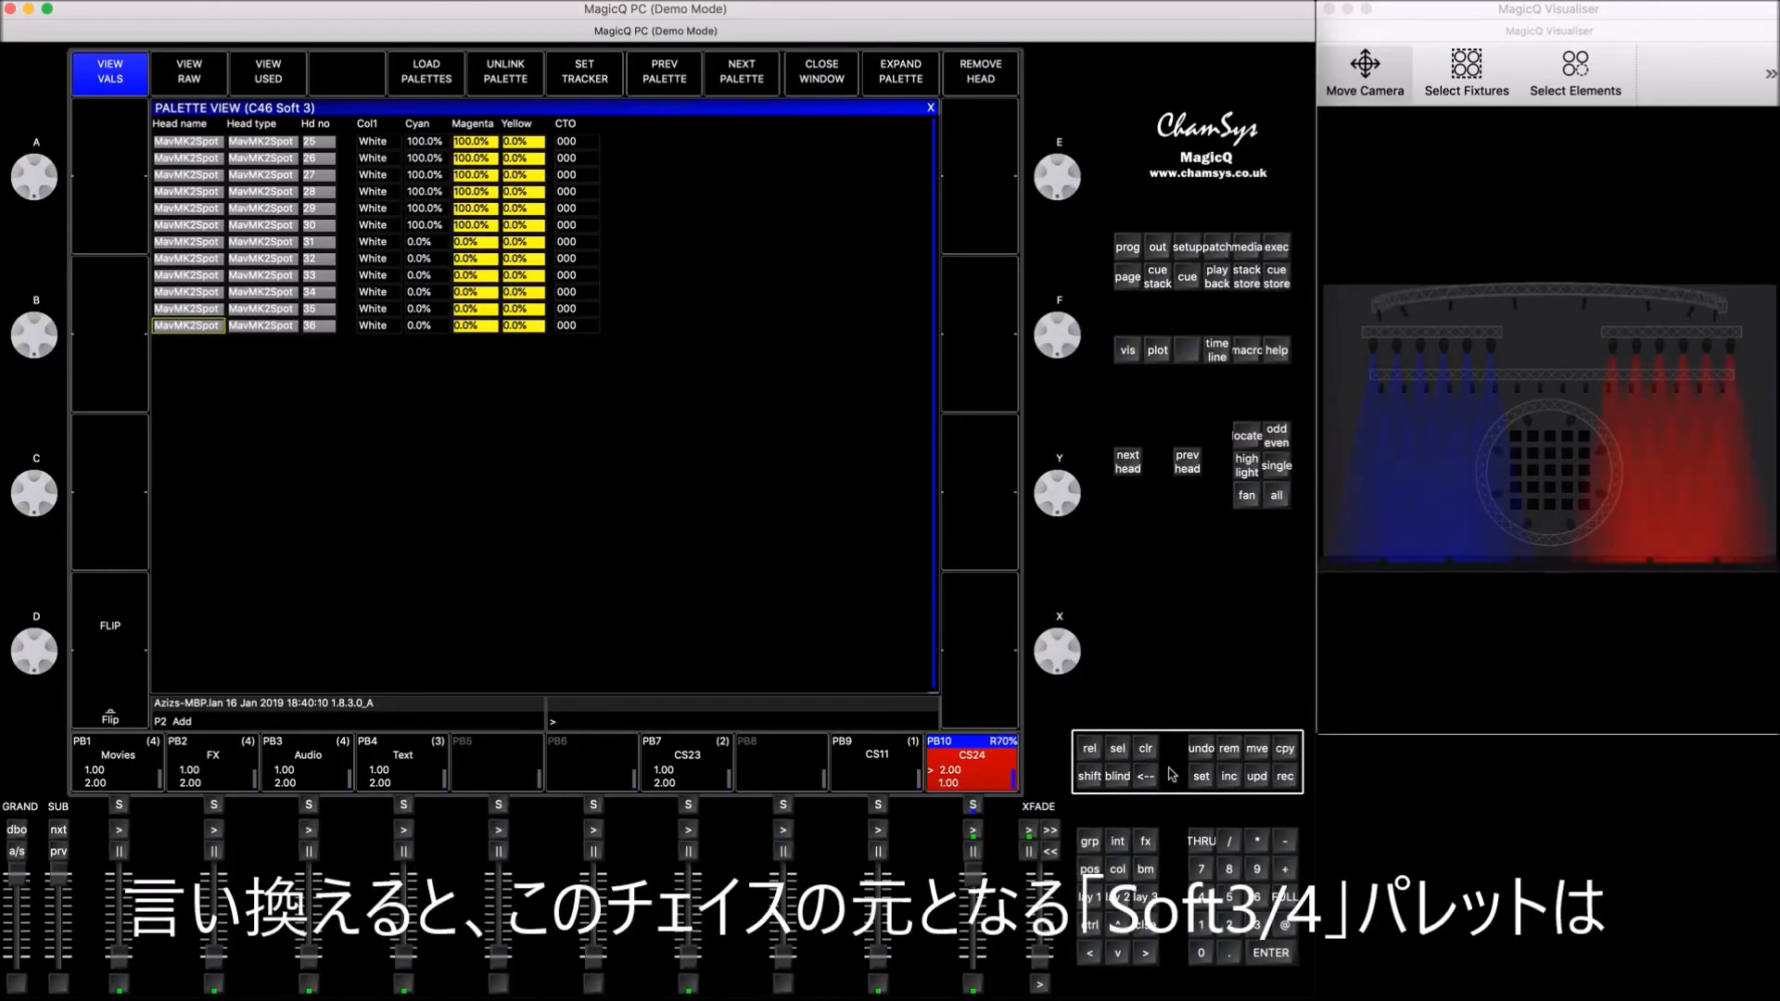
Step: Clear the programmer and locate the Soft 3 and Soft 4 source palettes in the colour window
{"action": "left_click", "coordinate": [1146, 748]}
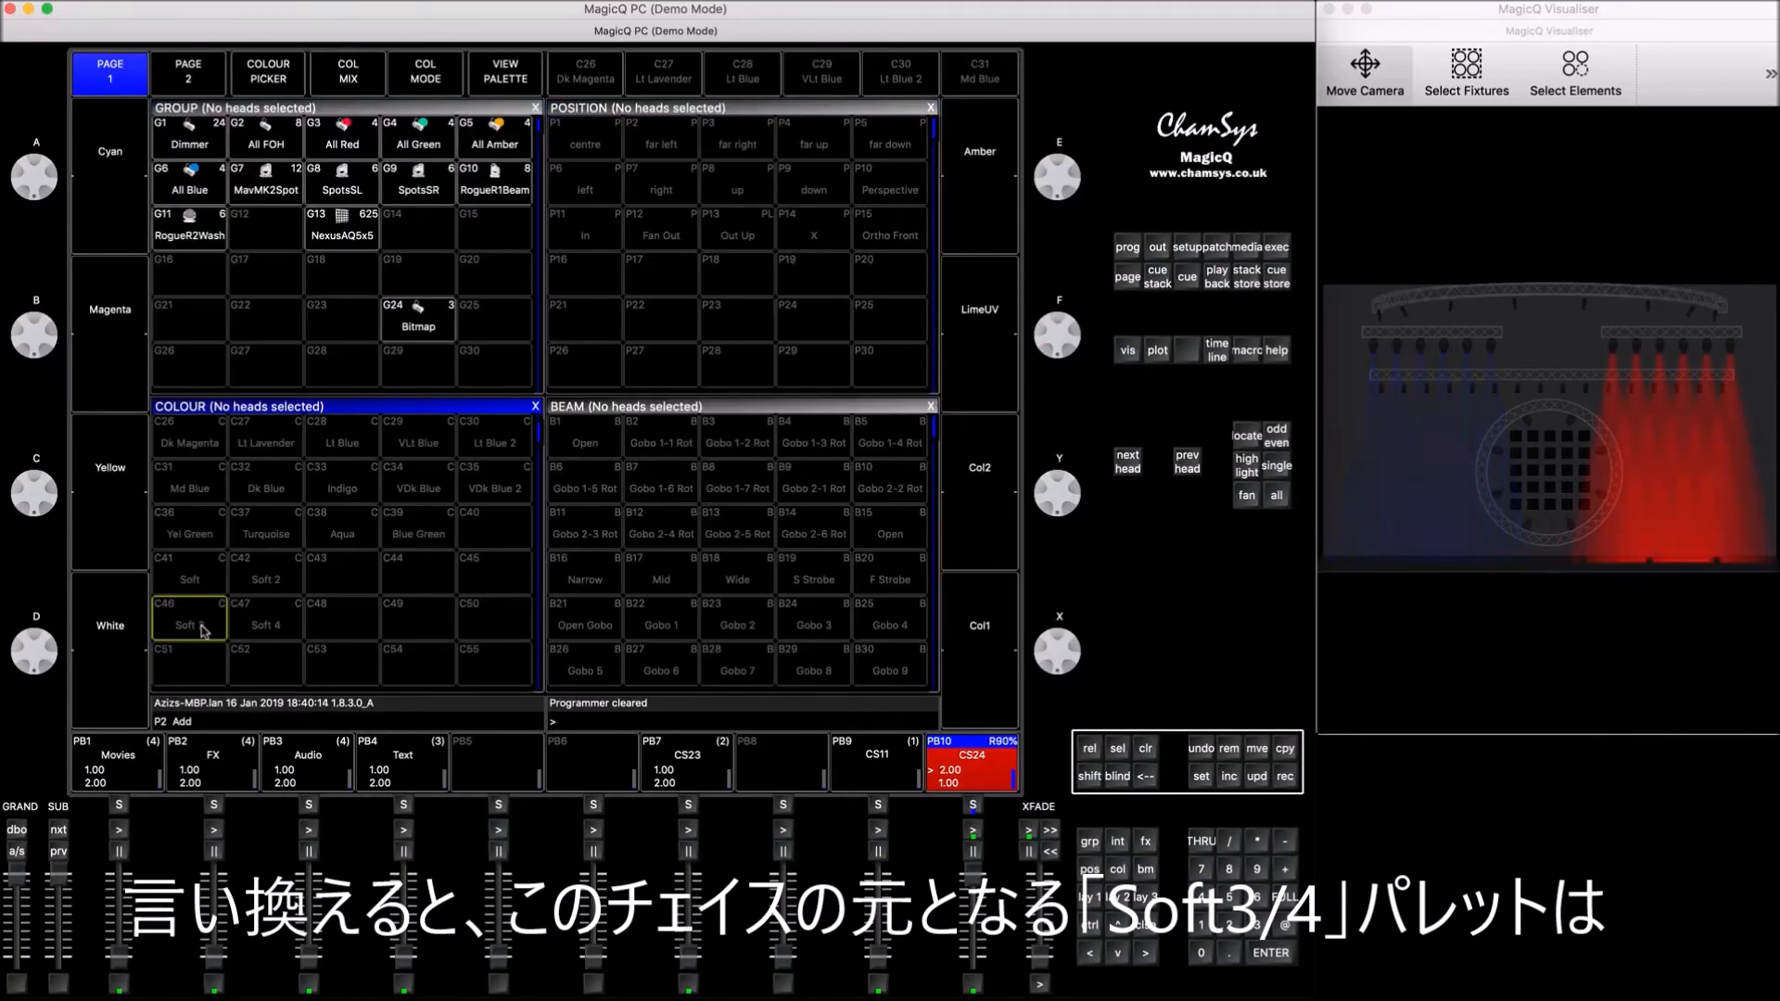
{"action": "left_click", "coordinate": [1275, 247]}
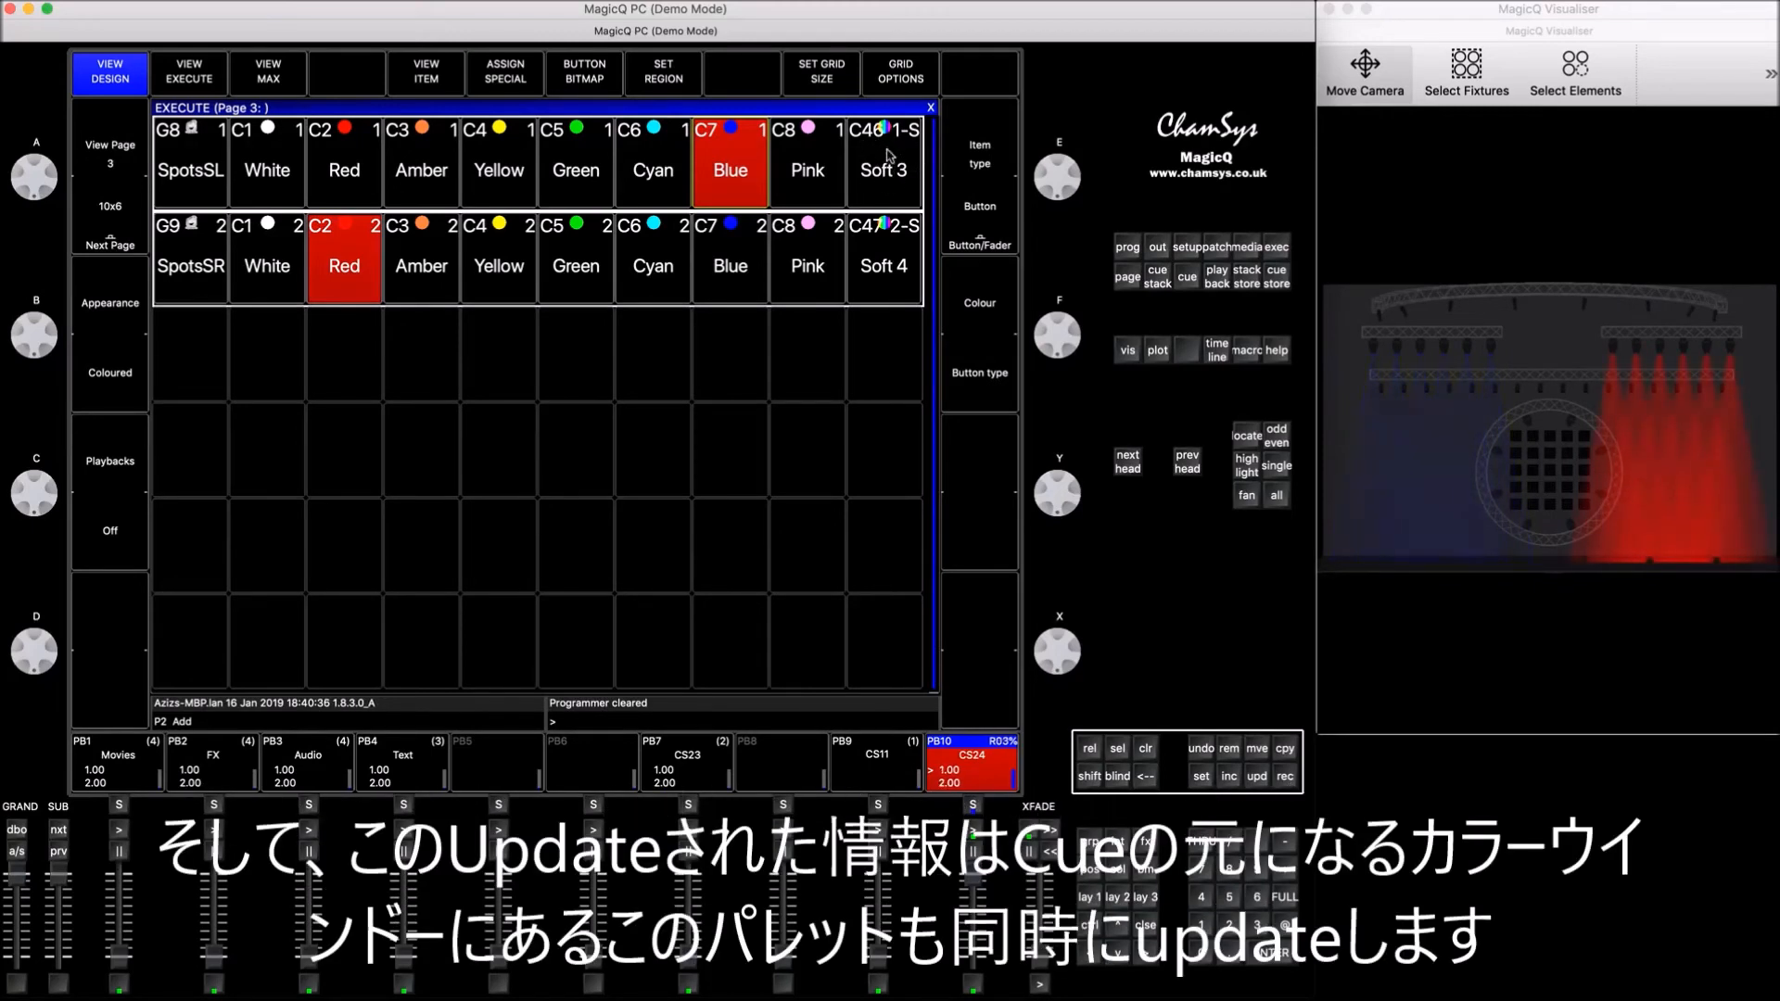
{"action": "left_click", "coordinate": [1088, 896]}
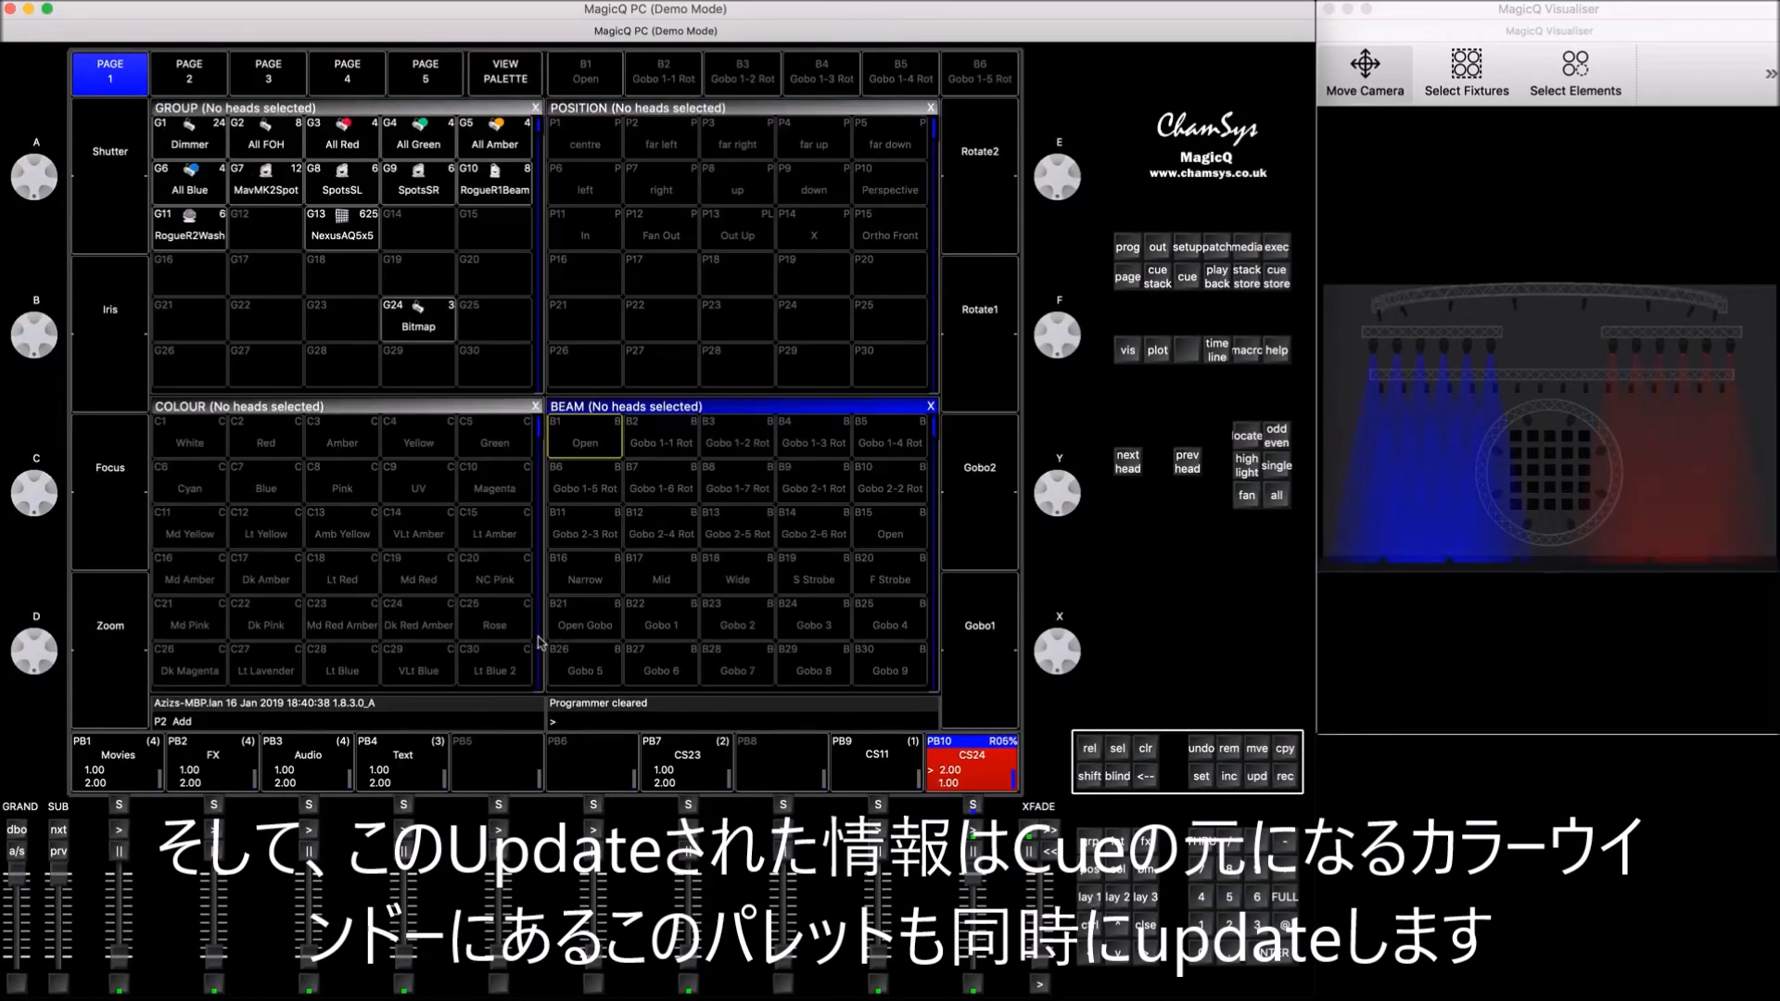
{"action": "left_click", "coordinate": [404, 412]}
{"action": "key", "text": "Down"}
{"action": "key", "text": "Down"}
{"action": "key", "text": "Down"}
{"action": "key", "text": "Down"}
{"action": "key", "text": "Down"}
{"action": "key", "text": "Down"}
{"action": "key", "text": "Down"}
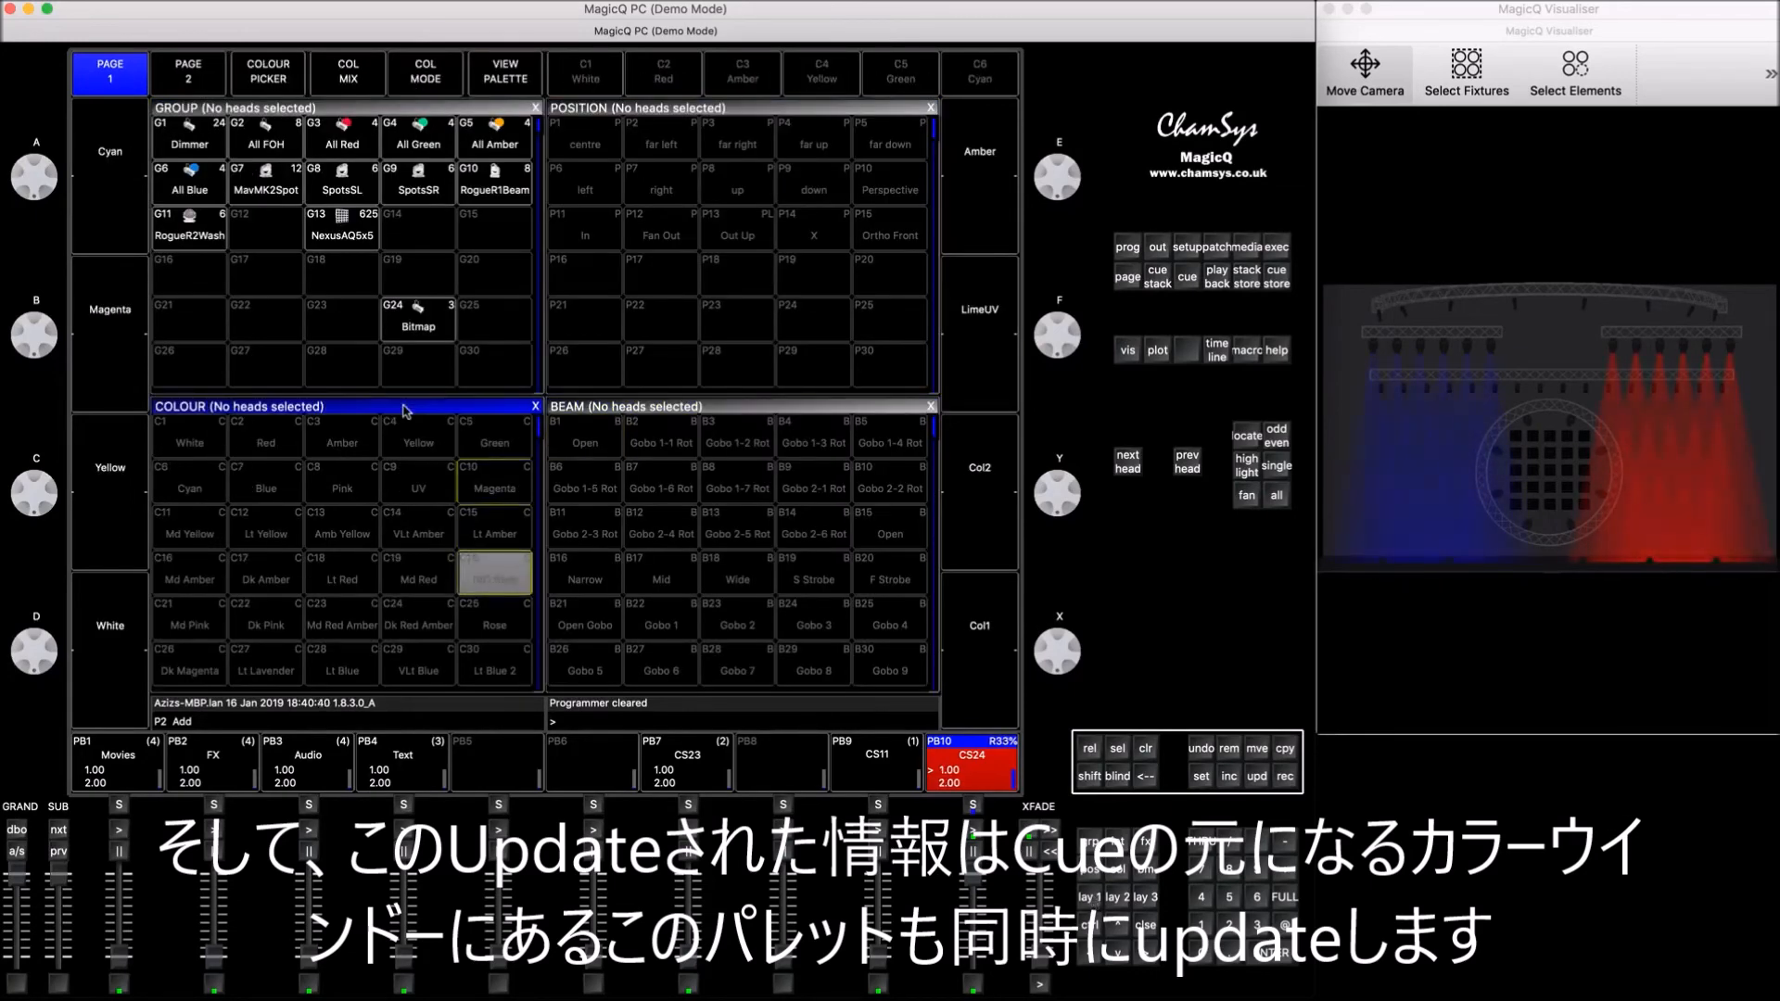
{"action": "key", "text": "Down"}
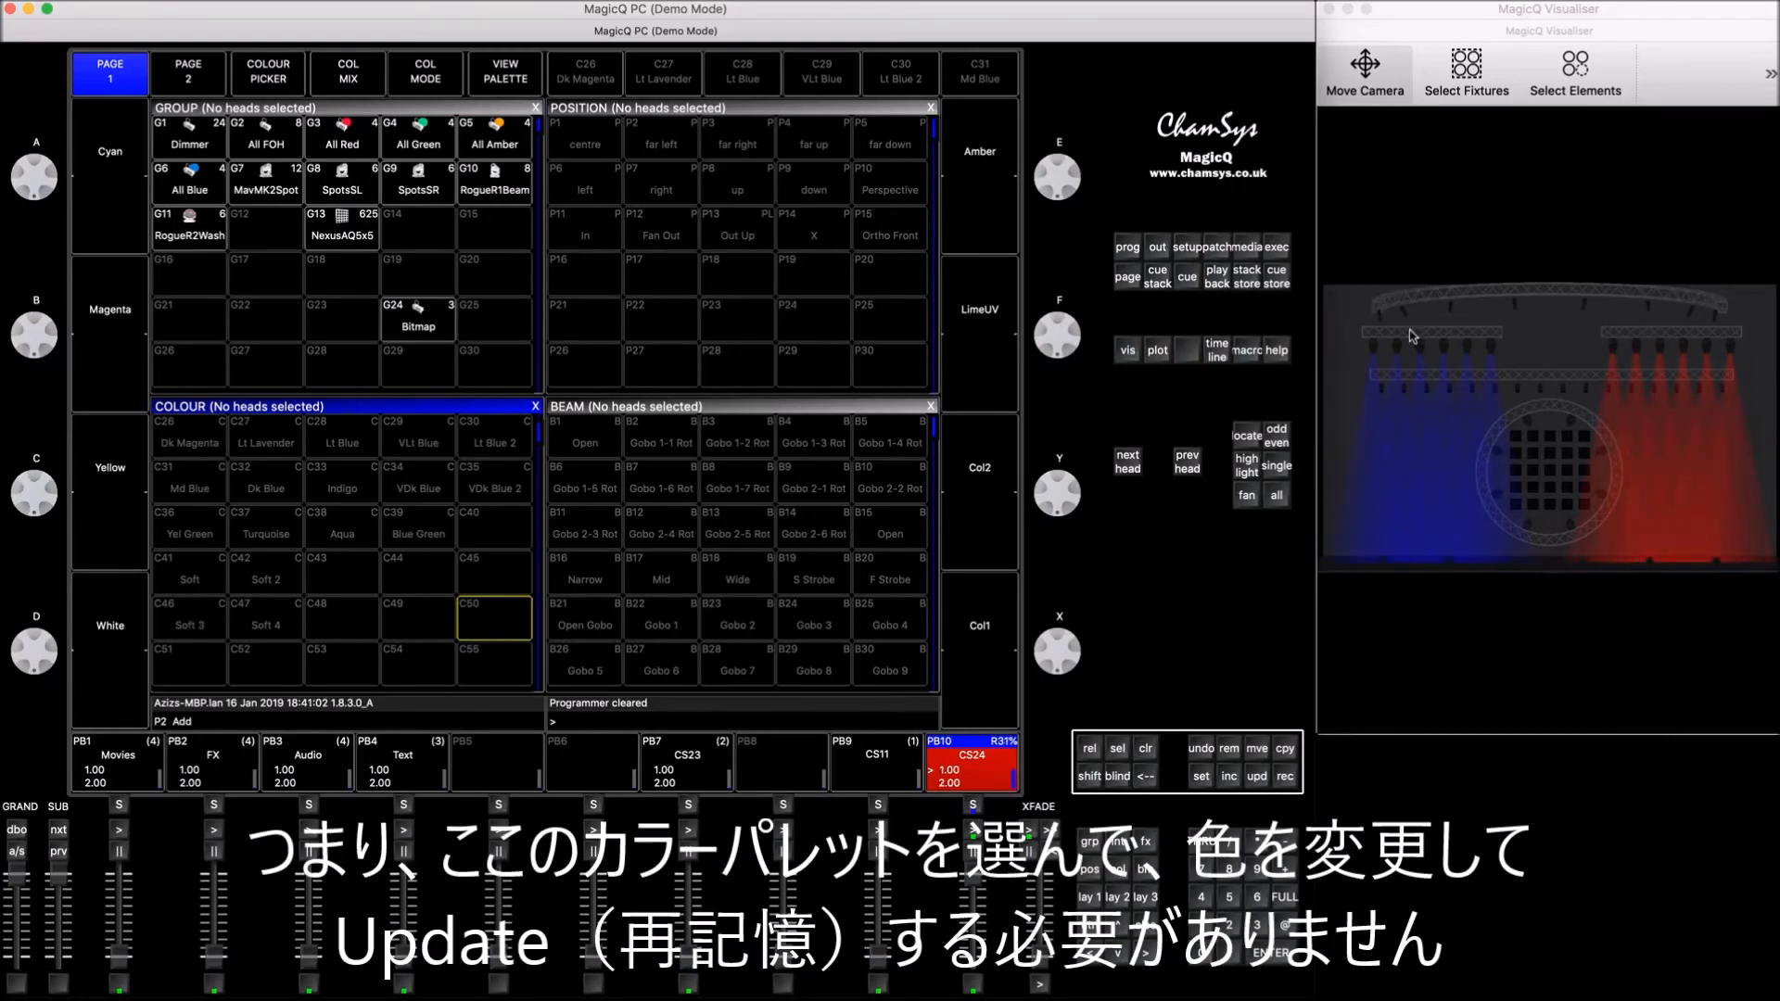
Step: Clear the regions around the SpotsSL and SpotsSR rows on the execute page
{"action": "left_click", "coordinate": [1274, 250]}
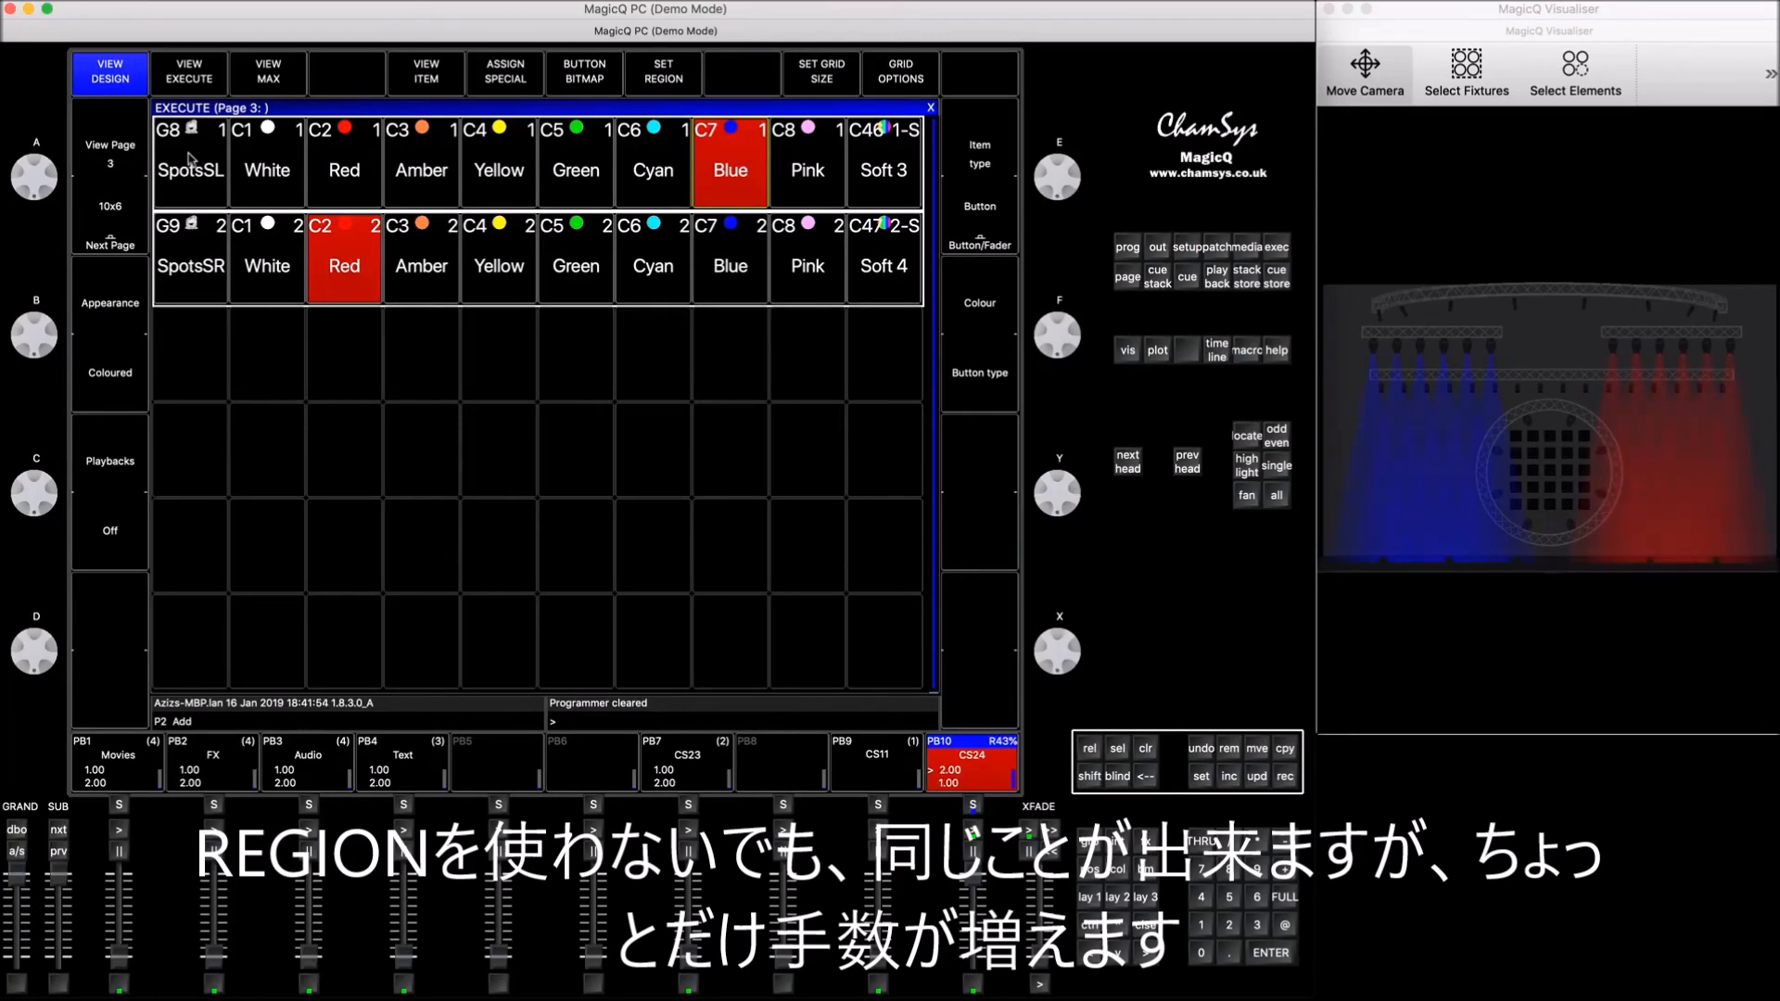
{"action": "left_click_drag", "start_coordinate": [190, 157], "coordinate": [872, 162]}
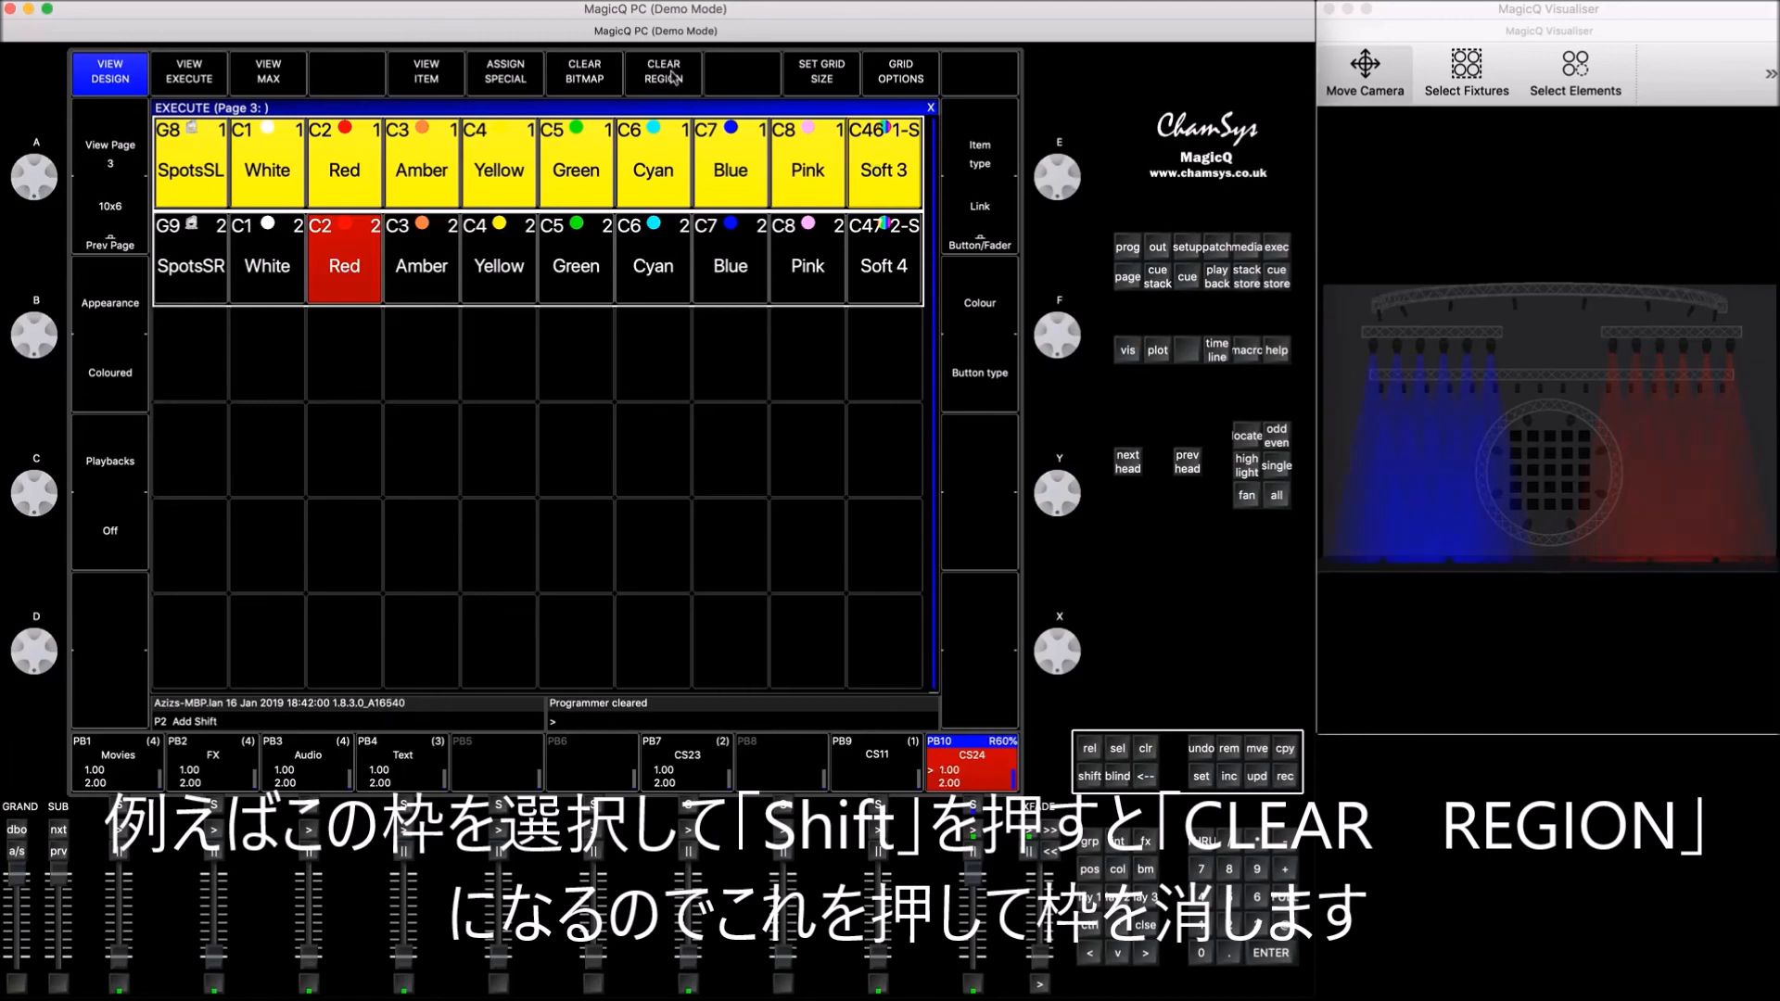
{"action": "left_click", "coordinate": [662, 72], "text": "shift"}
{"action": "left_click_drag", "start_coordinate": [190, 261], "coordinate": [881, 265]}
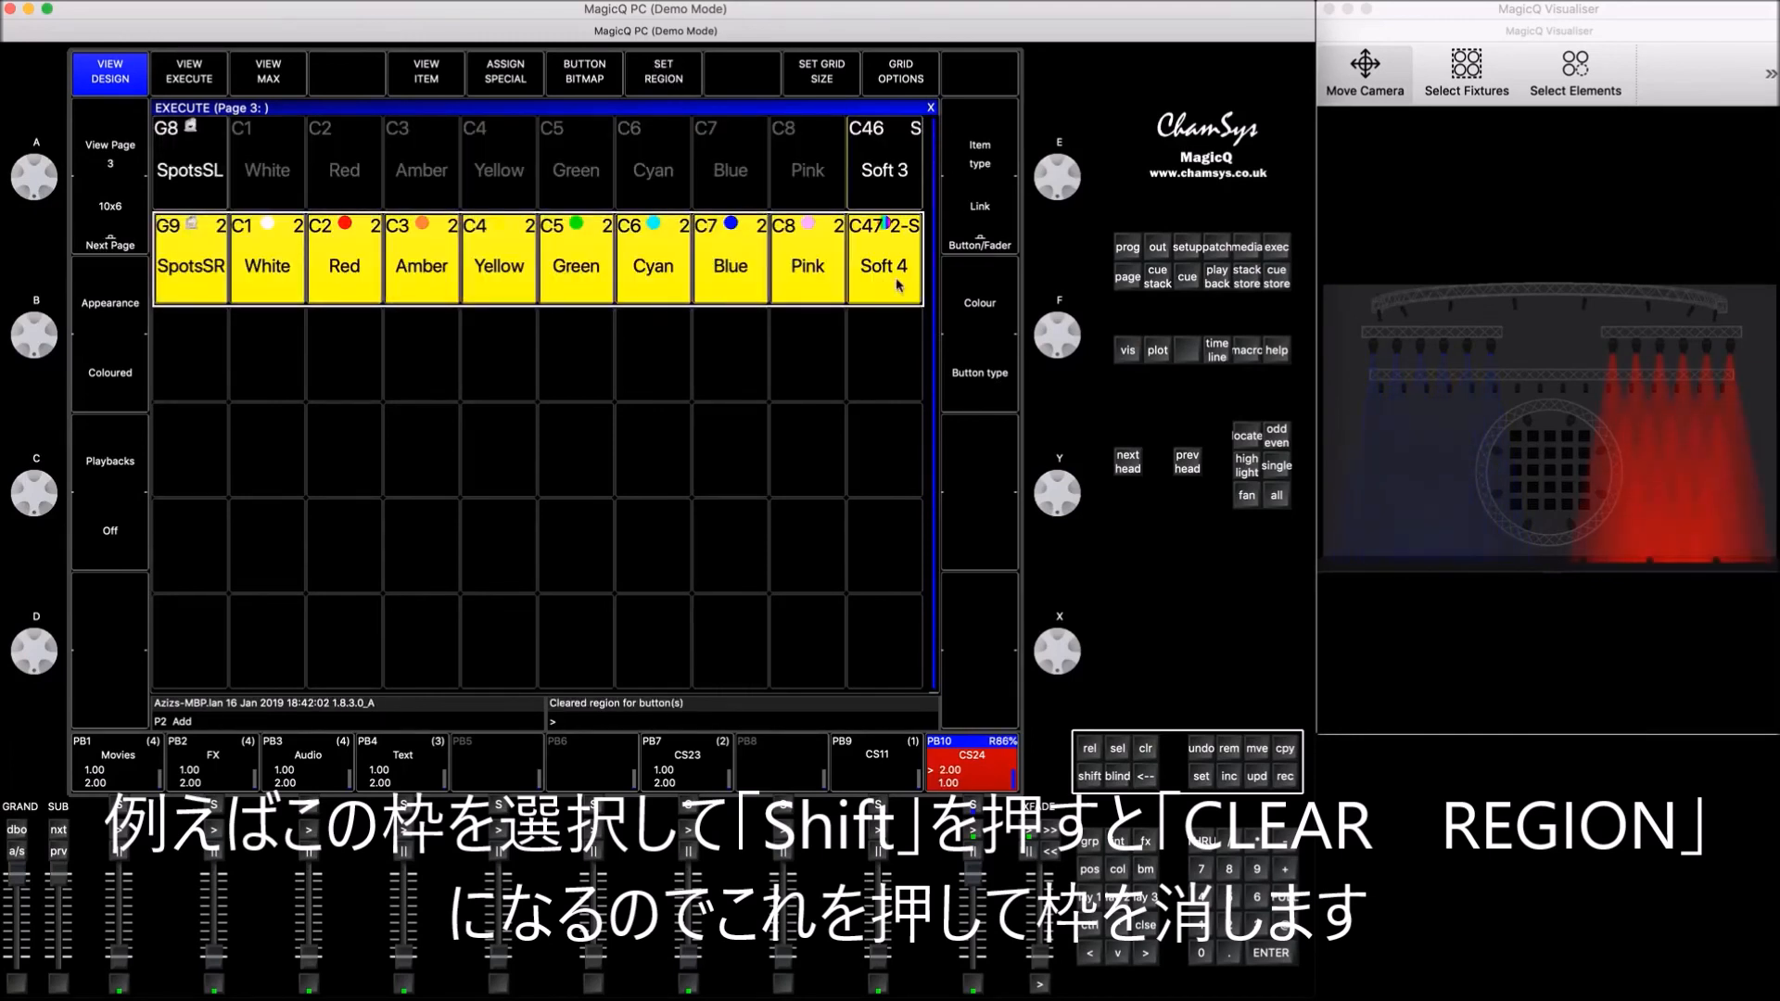
{"action": "left_click", "coordinate": [657, 78], "text": "shift"}
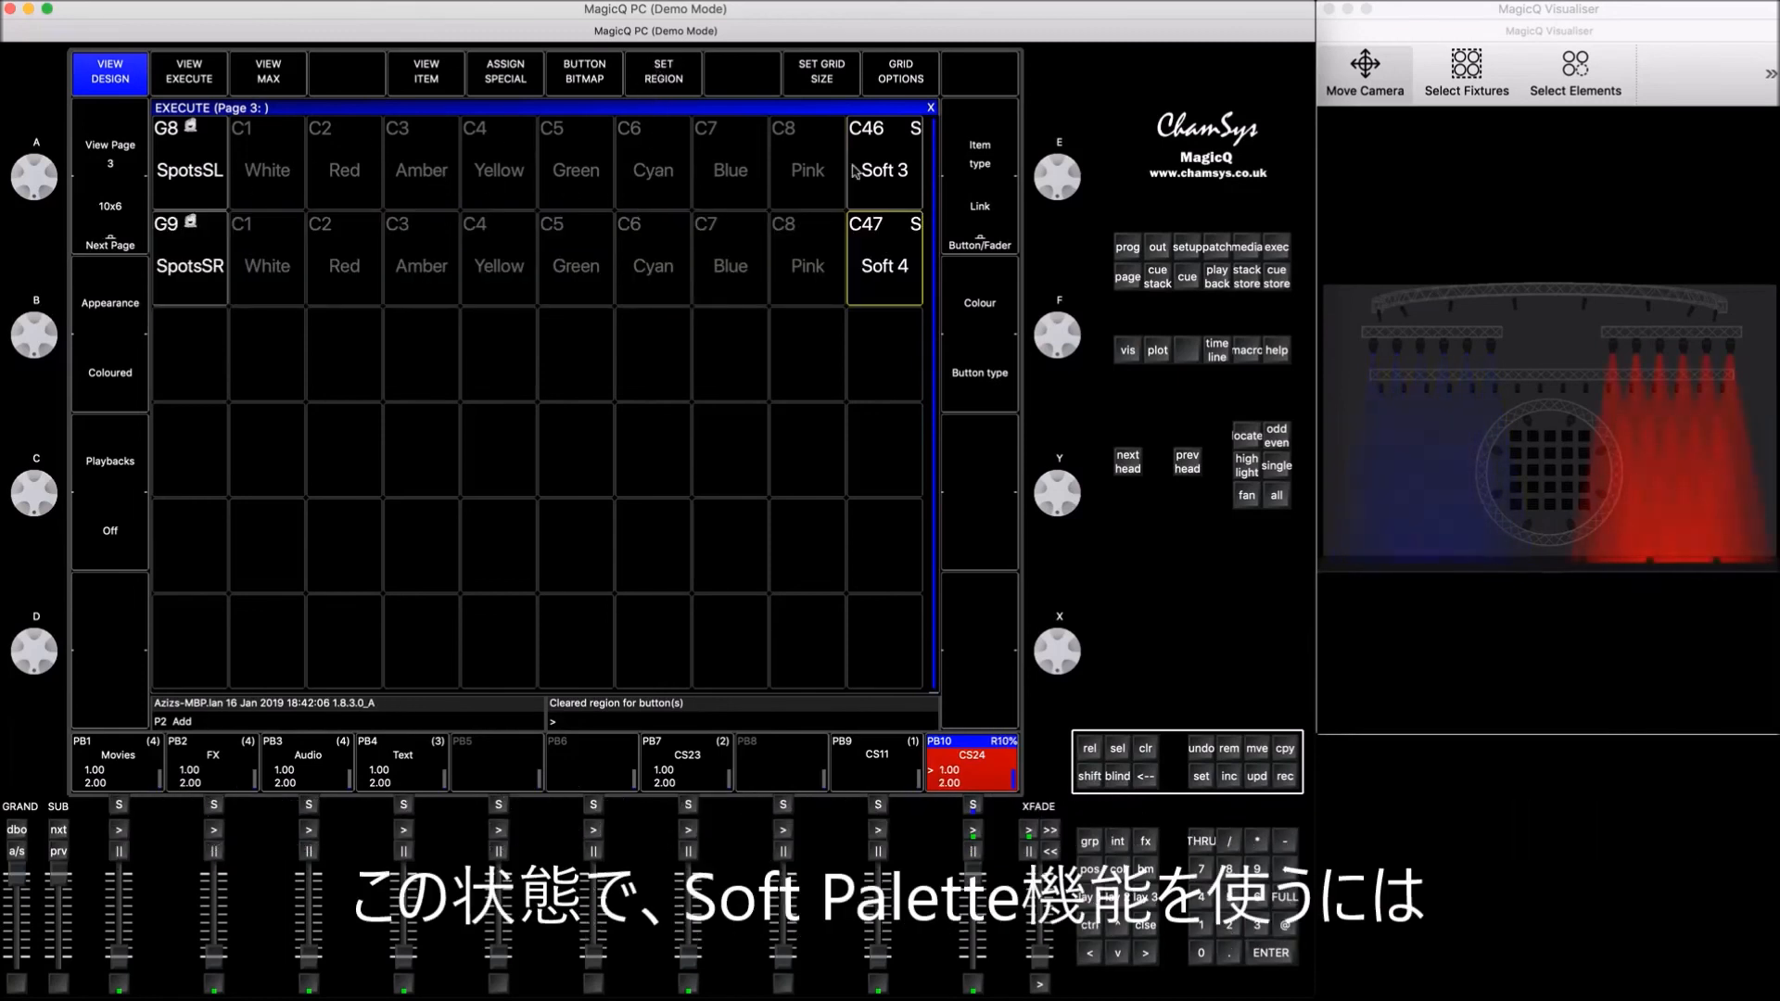
Step: Recolour the SpotsSL group to Yellow through the Soft 3 palette without a region, and clear the programmer
{"action": "left_click", "coordinate": [188, 159]}
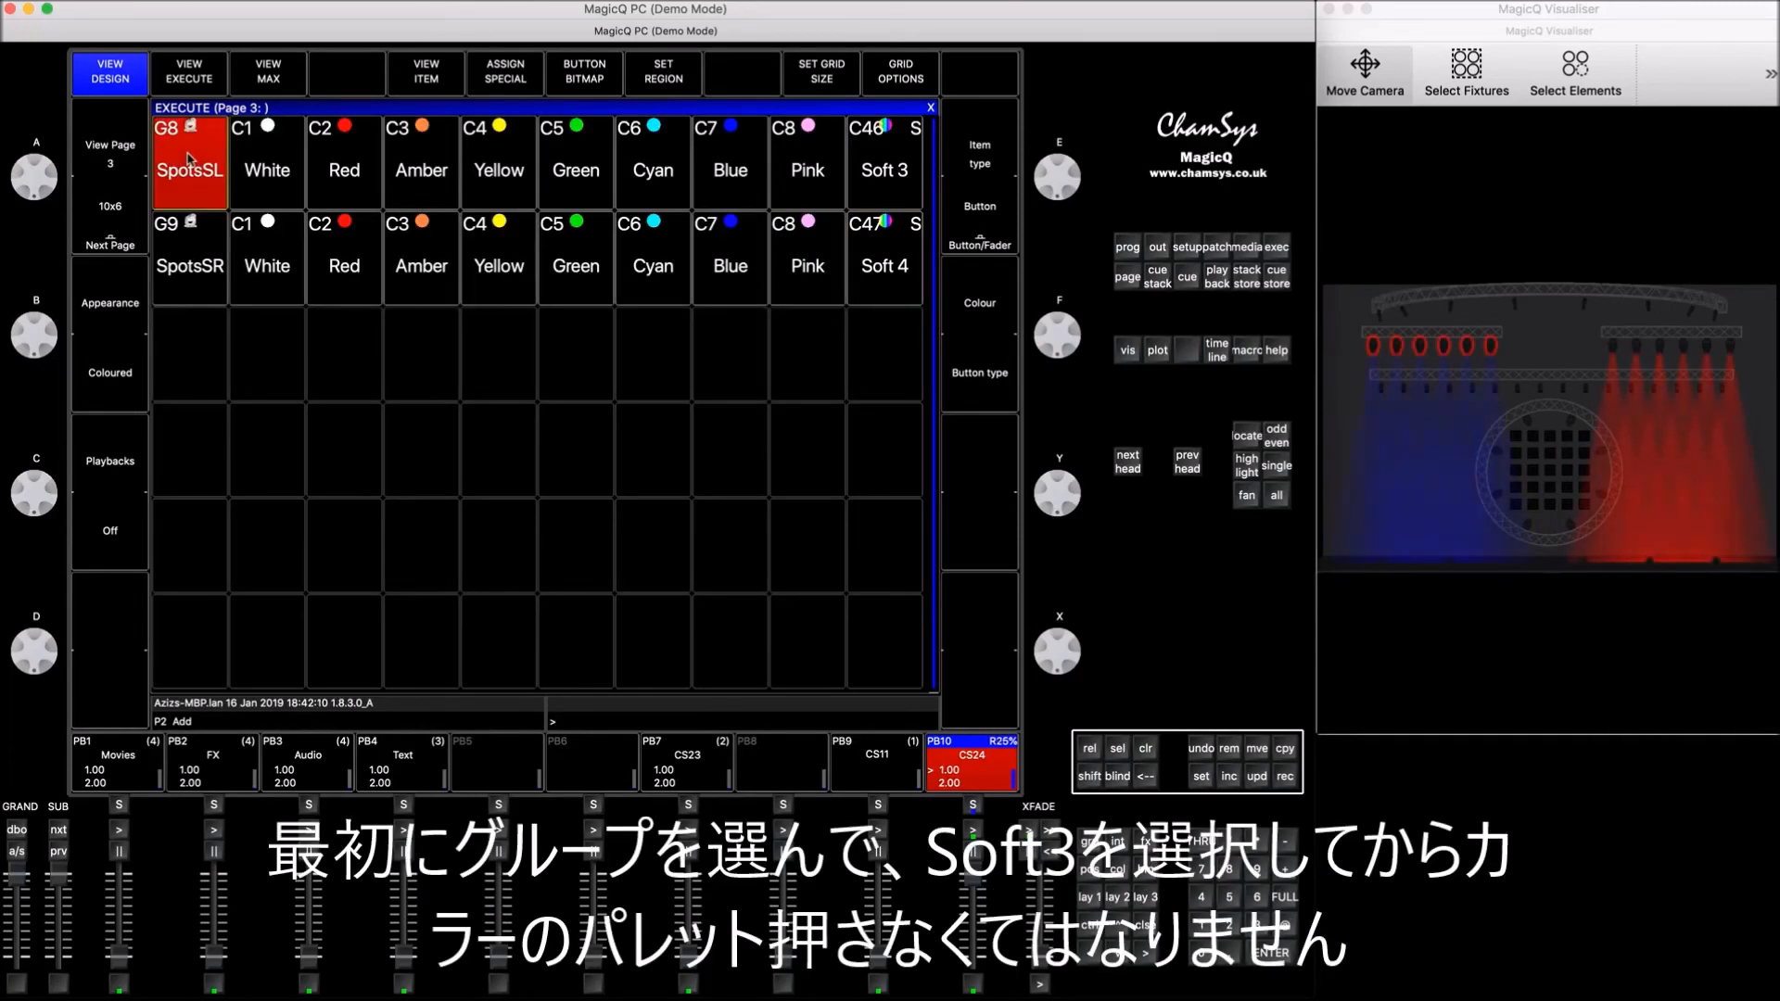
{"action": "left_click", "coordinate": [884, 163]}
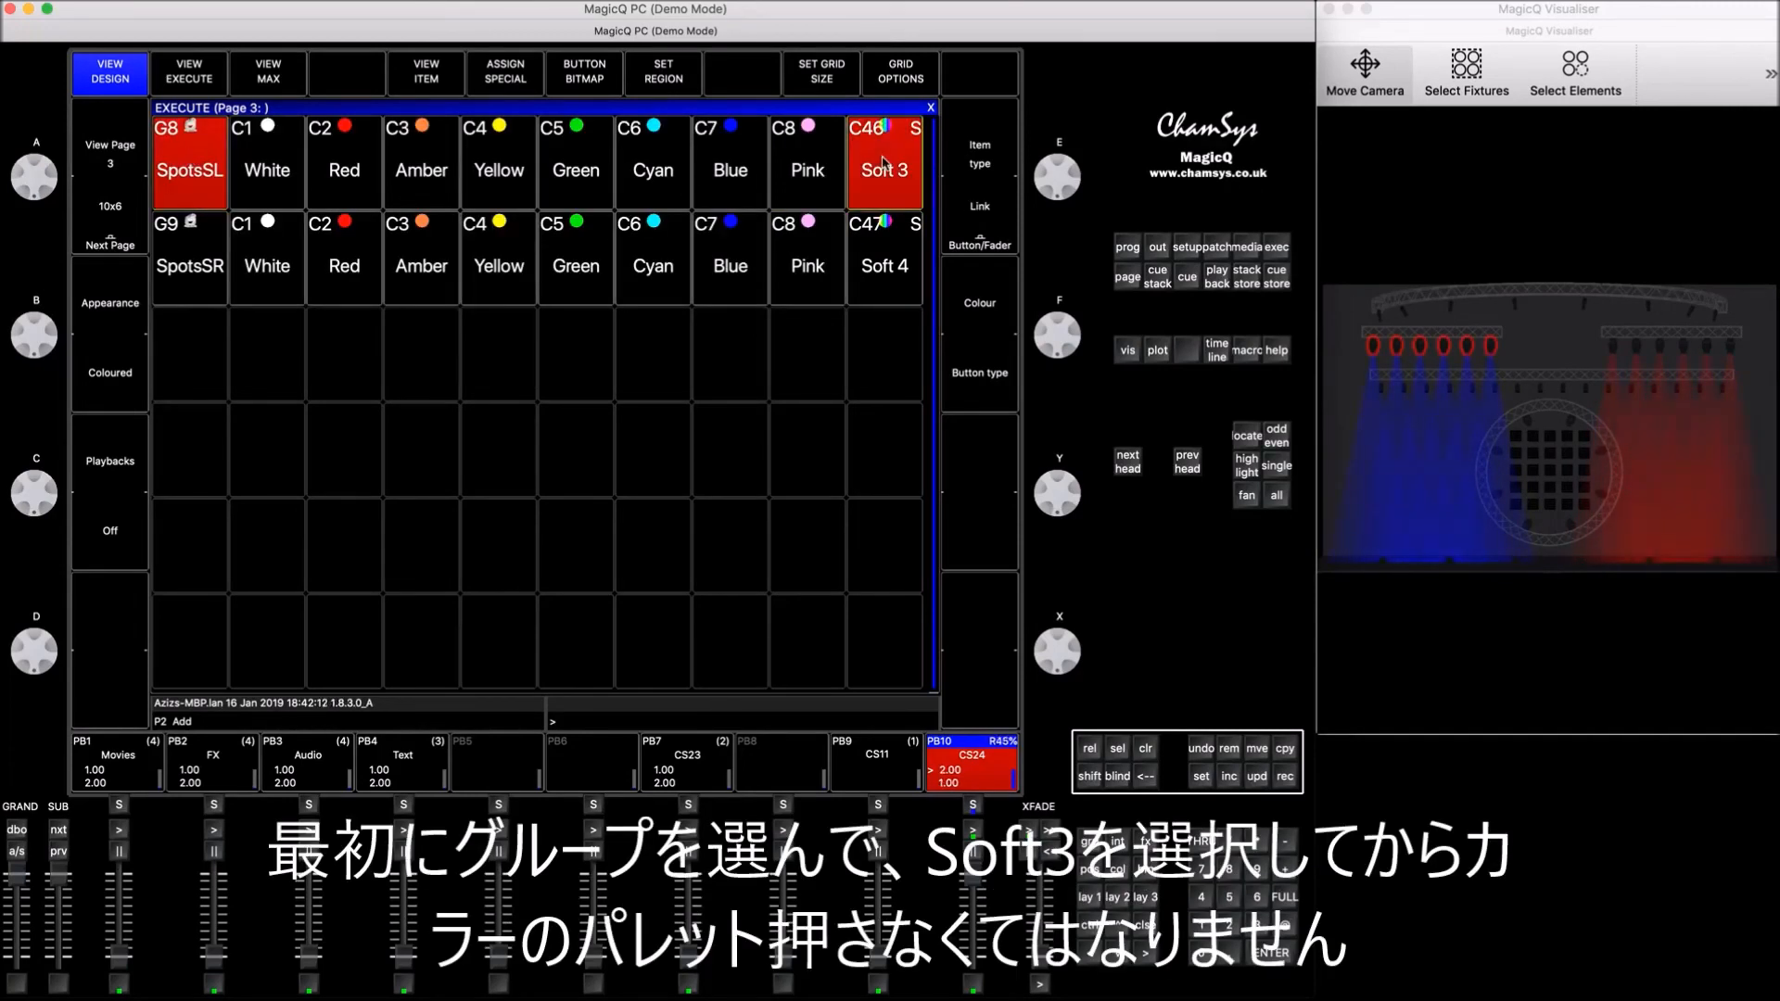
{"action": "left_click", "coordinate": [497, 163]}
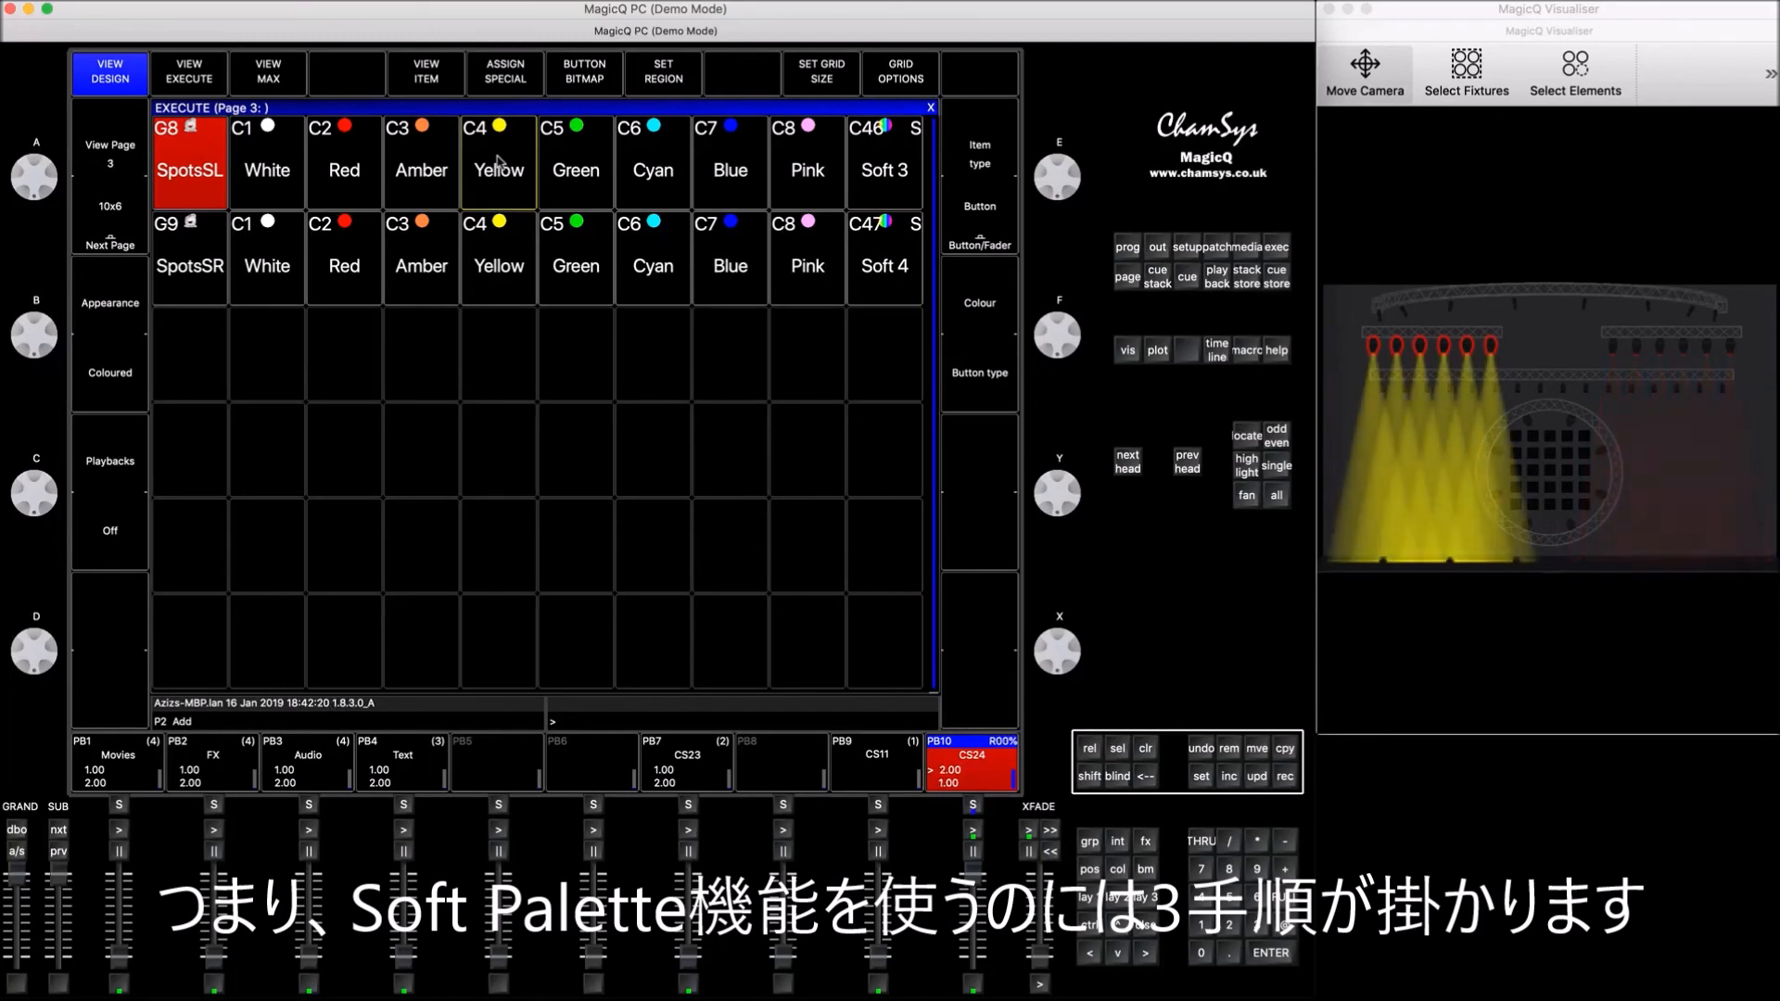
{"action": "left_click", "coordinate": [1145, 749]}
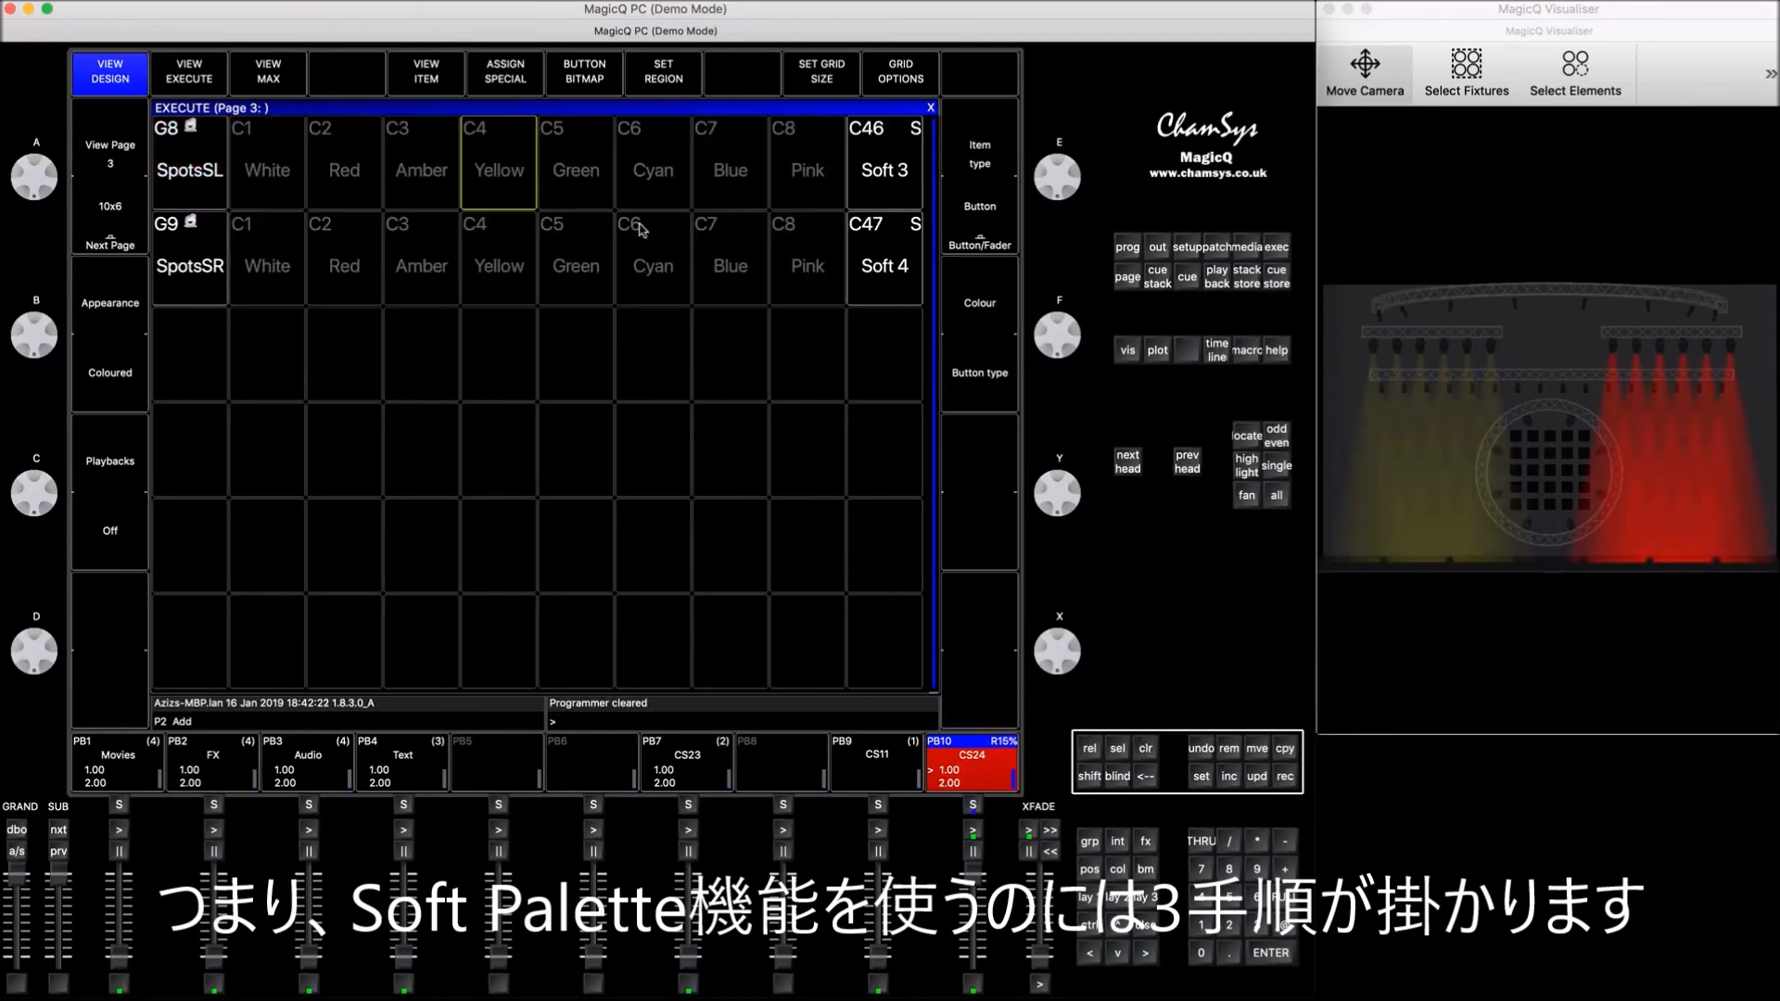
Step: Set separate regions around the SpotsSL row through Soft 3 and the SpotsSR row through Soft 4, and clear the programmer
{"action": "left_click_drag", "start_coordinate": [206, 131], "coordinate": [888, 154]}
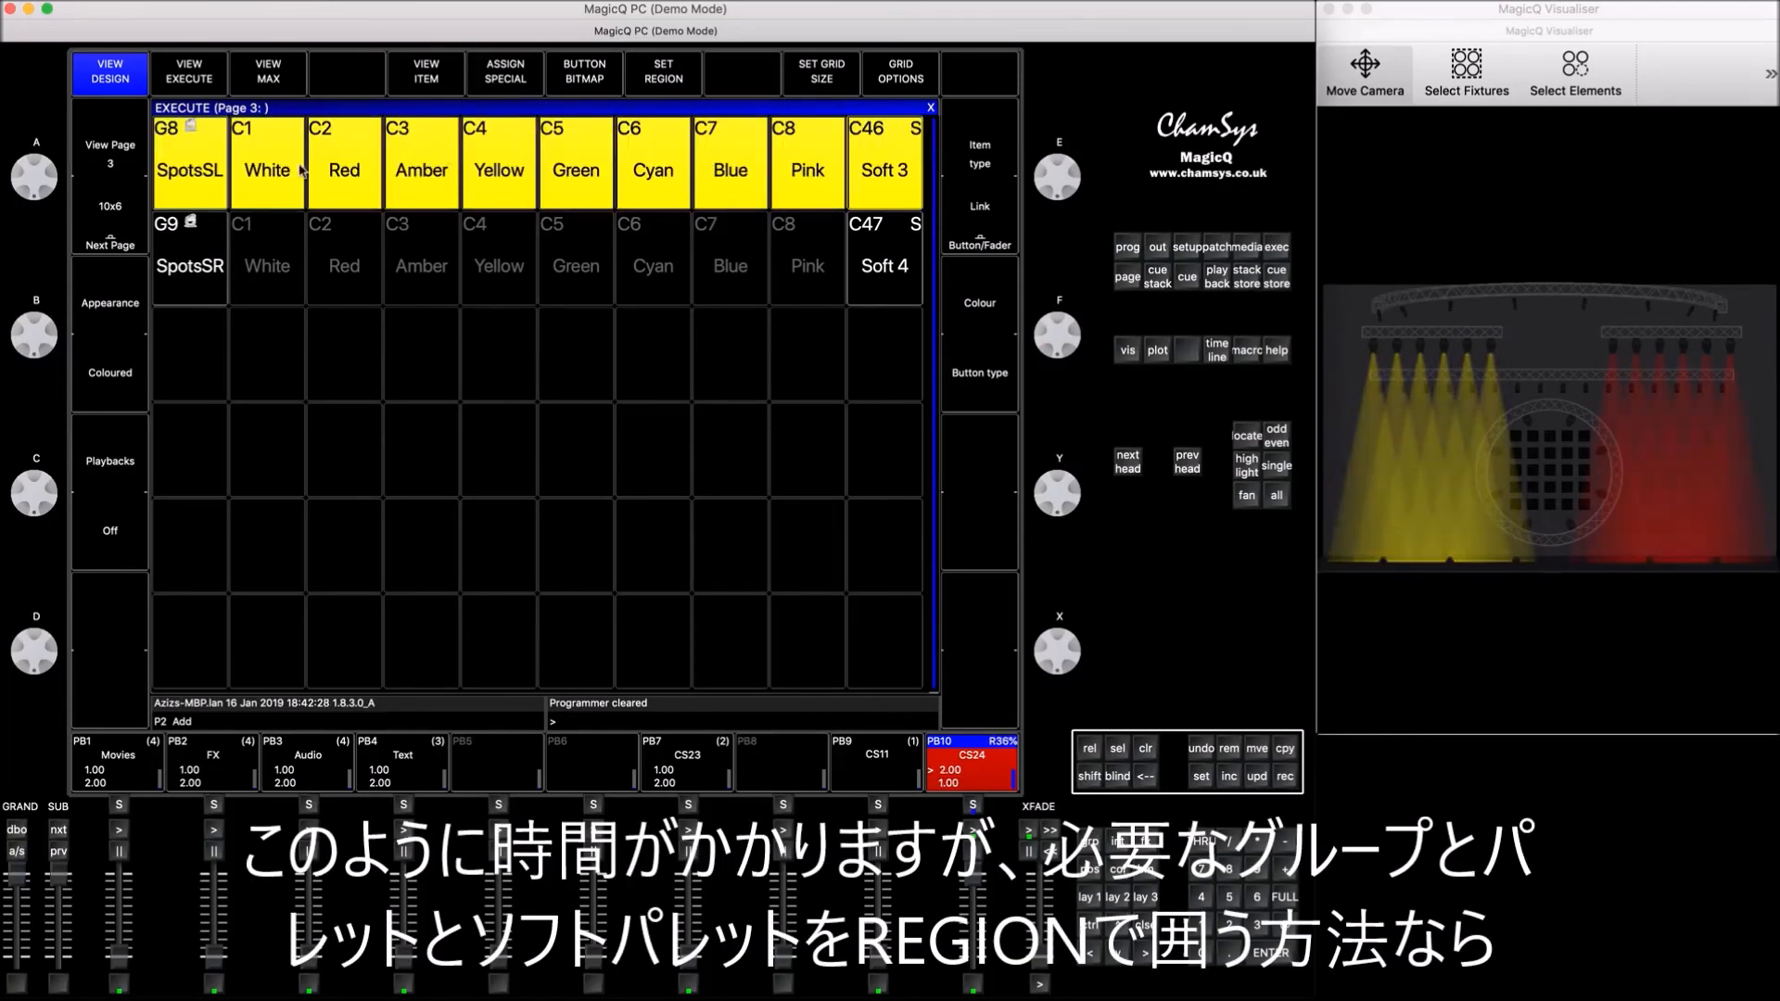
{"action": "left_click", "coordinate": [675, 77]}
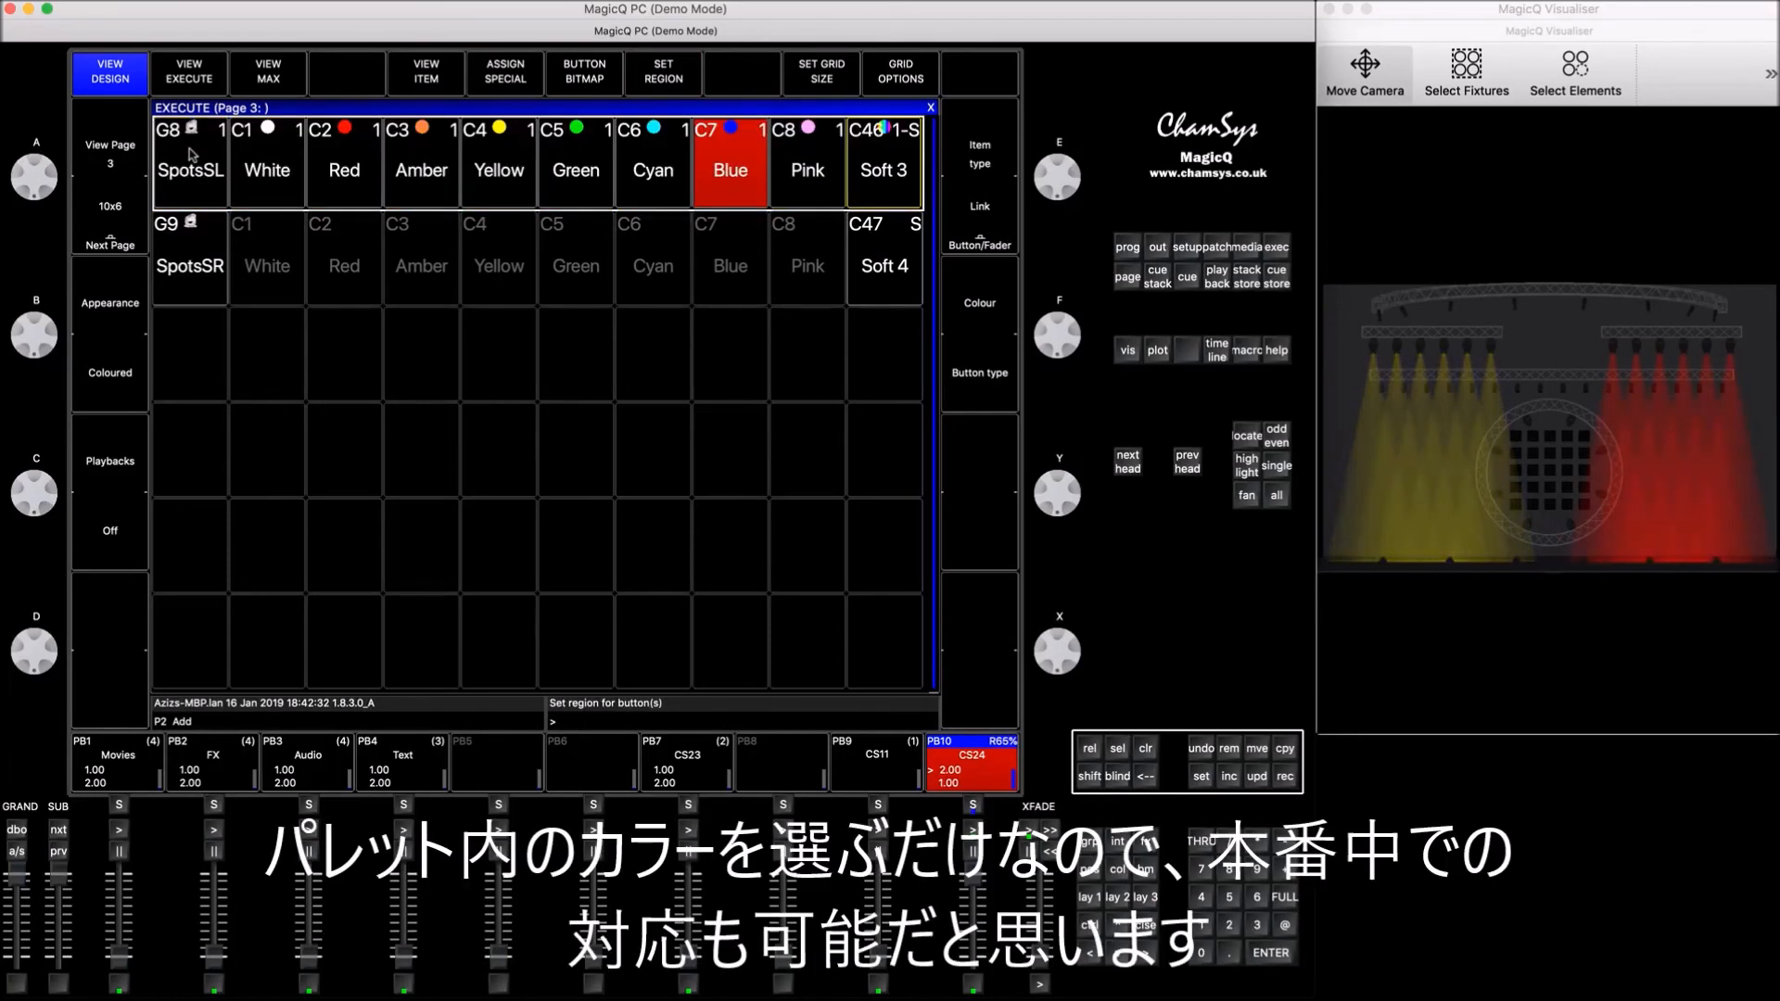
{"action": "left_click_drag", "start_coordinate": [224, 278], "coordinate": [885, 269]}
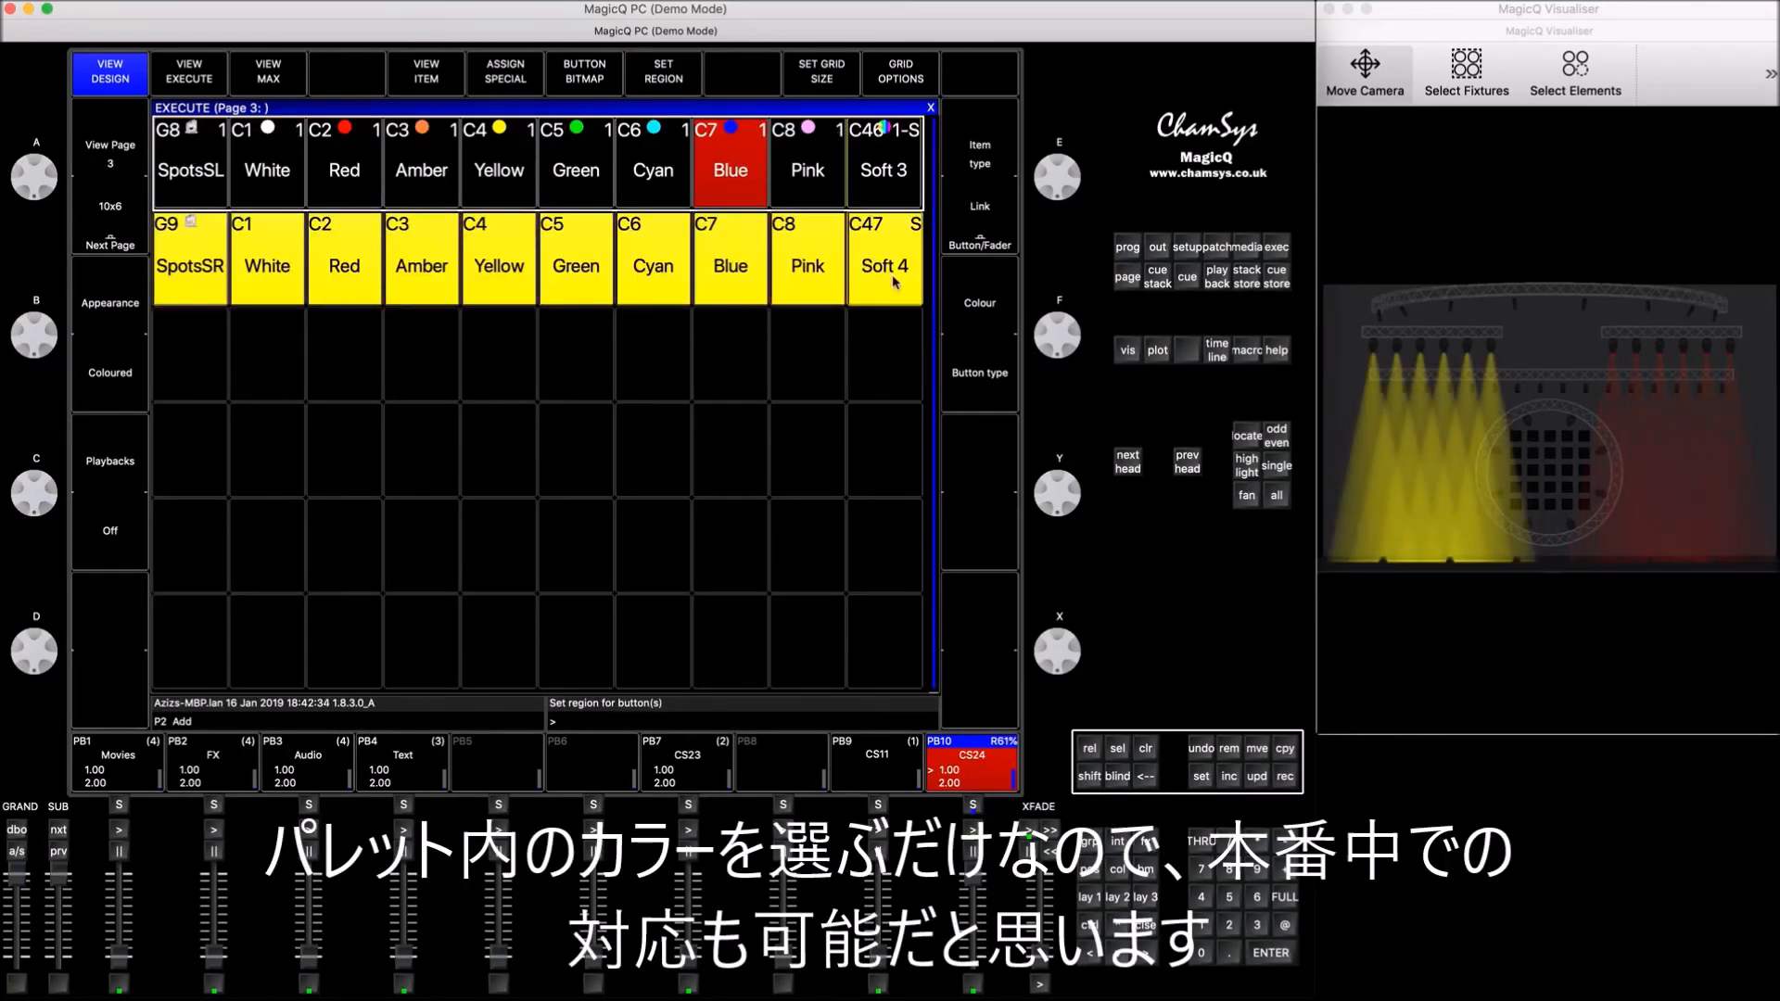
{"action": "left_click", "coordinate": [672, 72]}
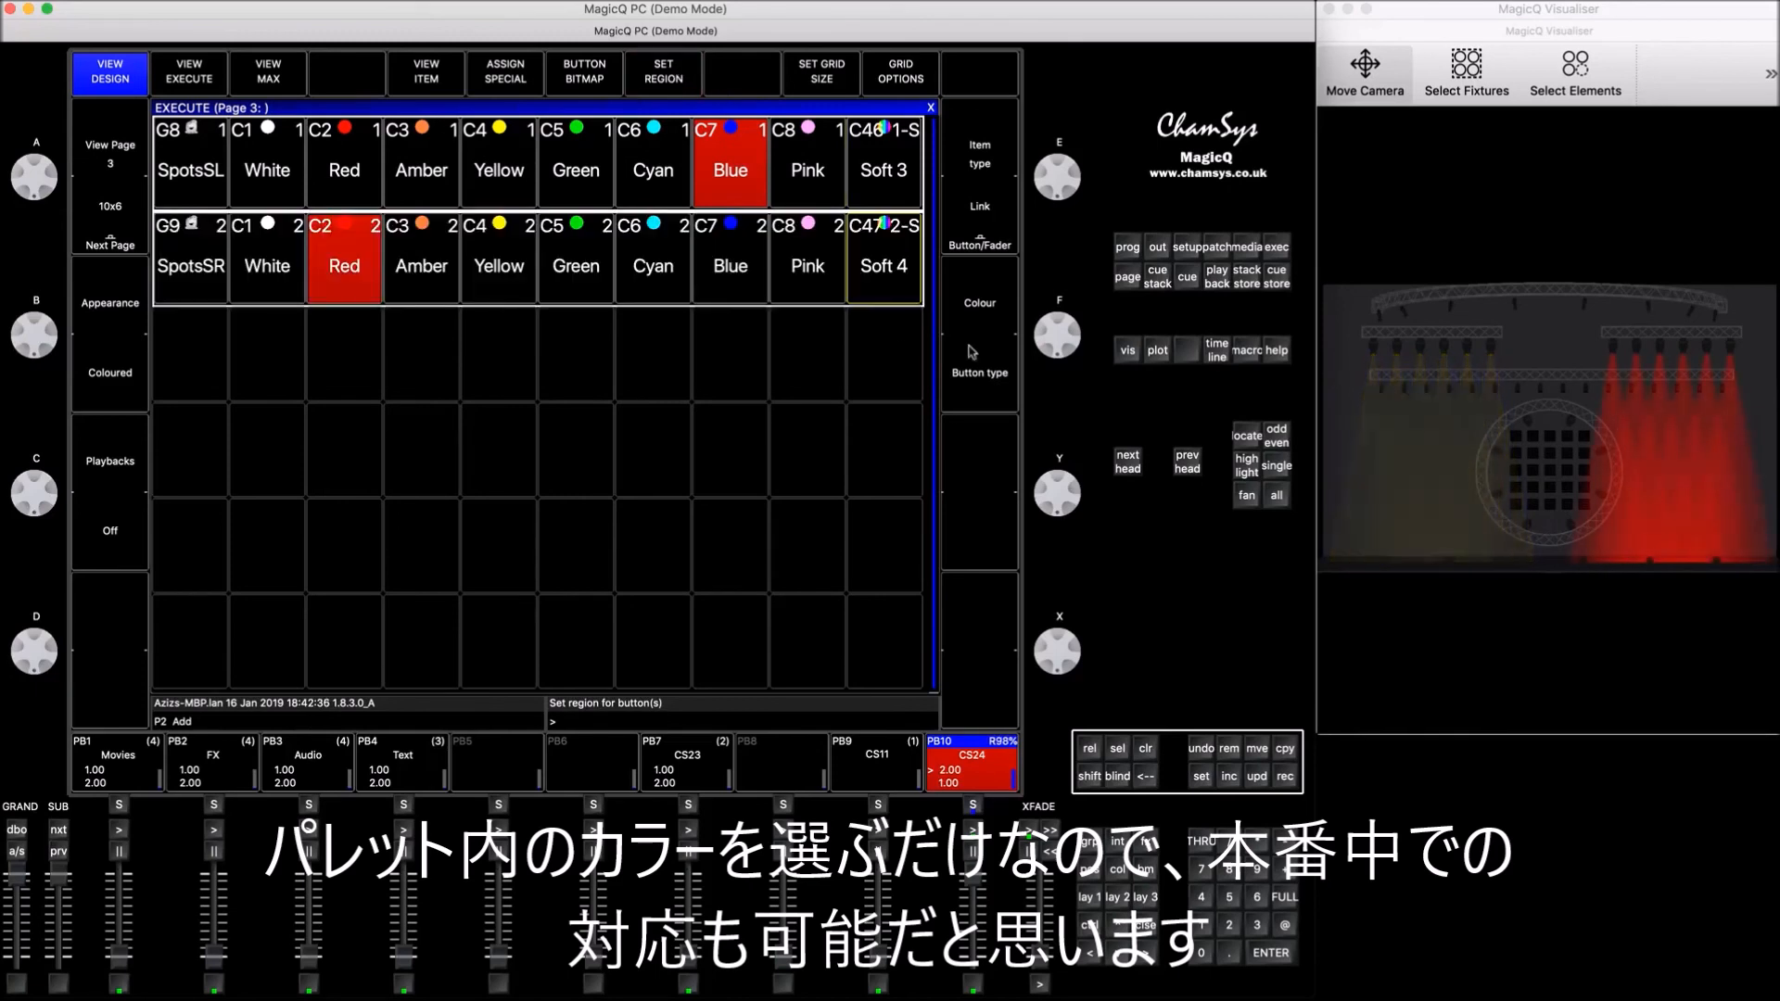
{"action": "left_click", "coordinate": [1146, 750]}
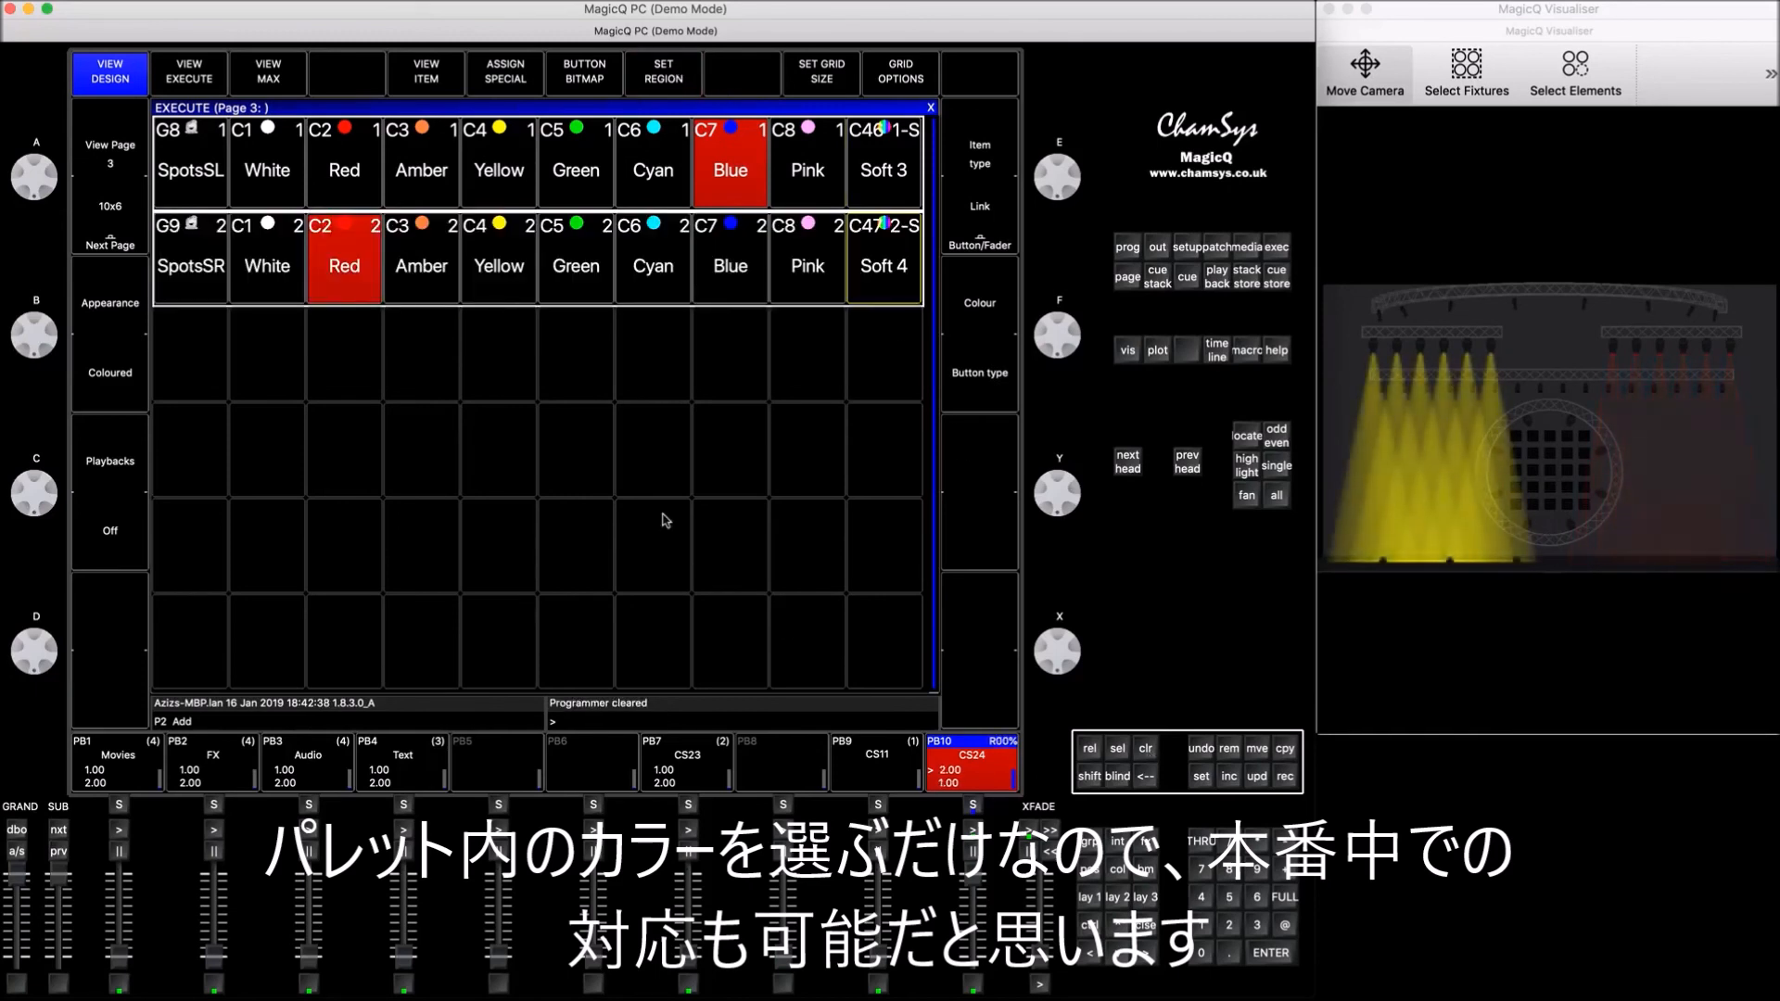